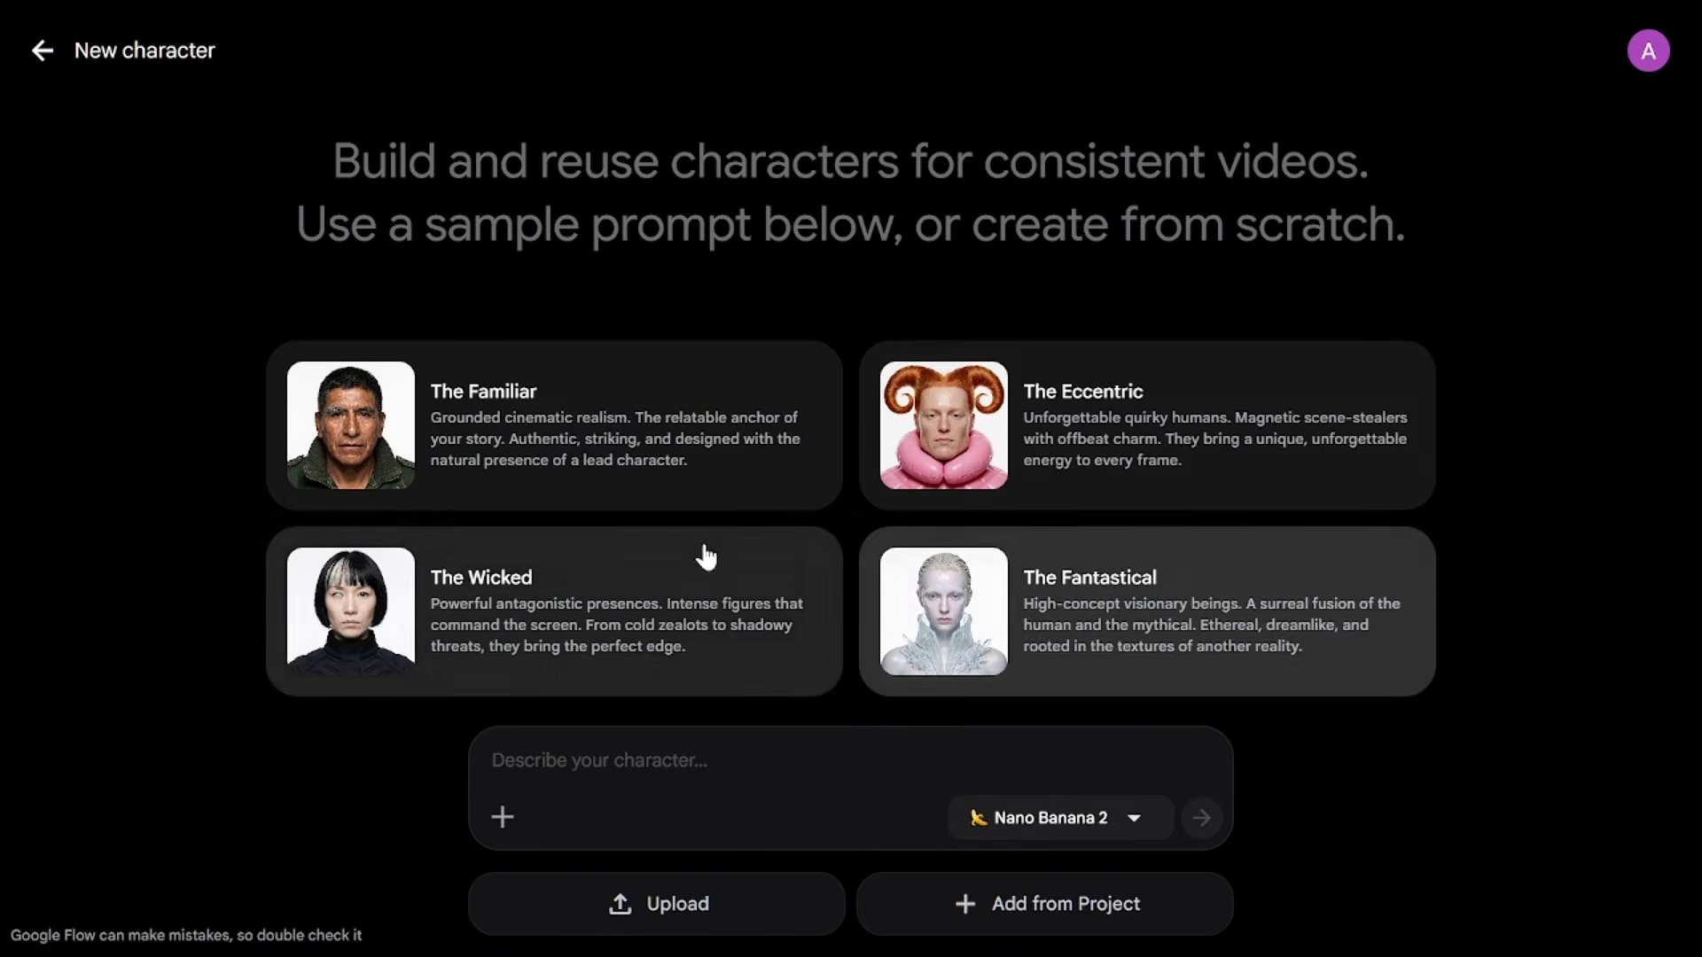
Step: Load The Eccentric sample prompt without its attire sentence and clear the character description again
click(1043, 434)
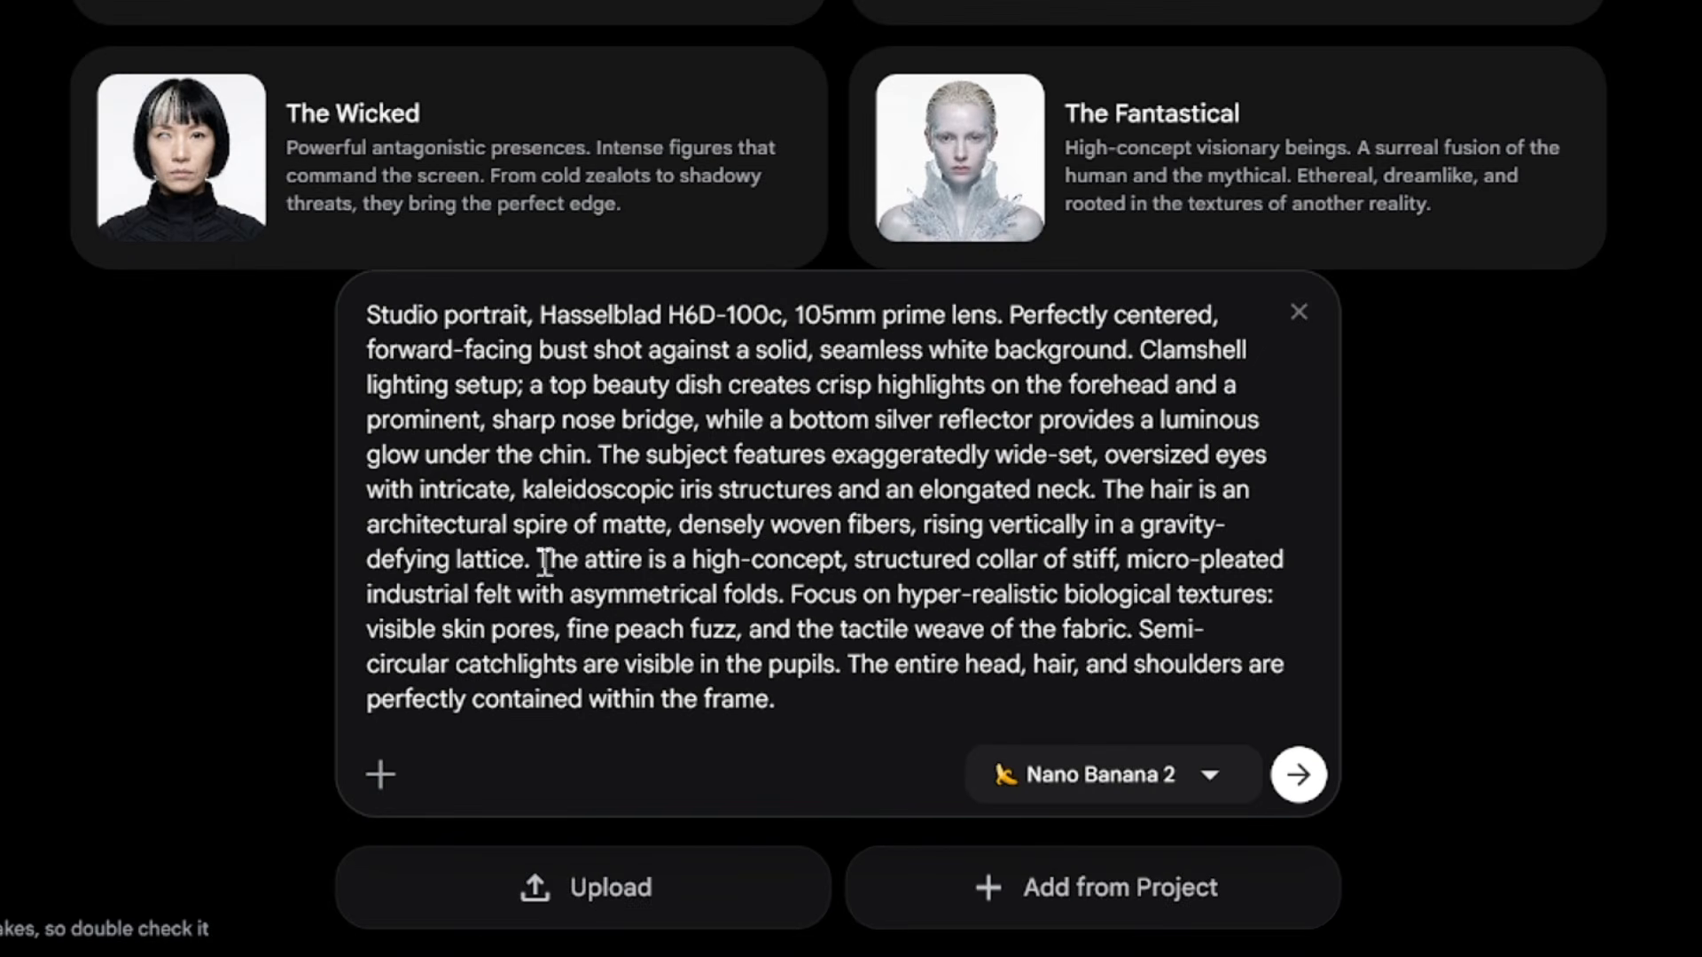
drag(538, 560, 791, 598)
key(BackSpace)
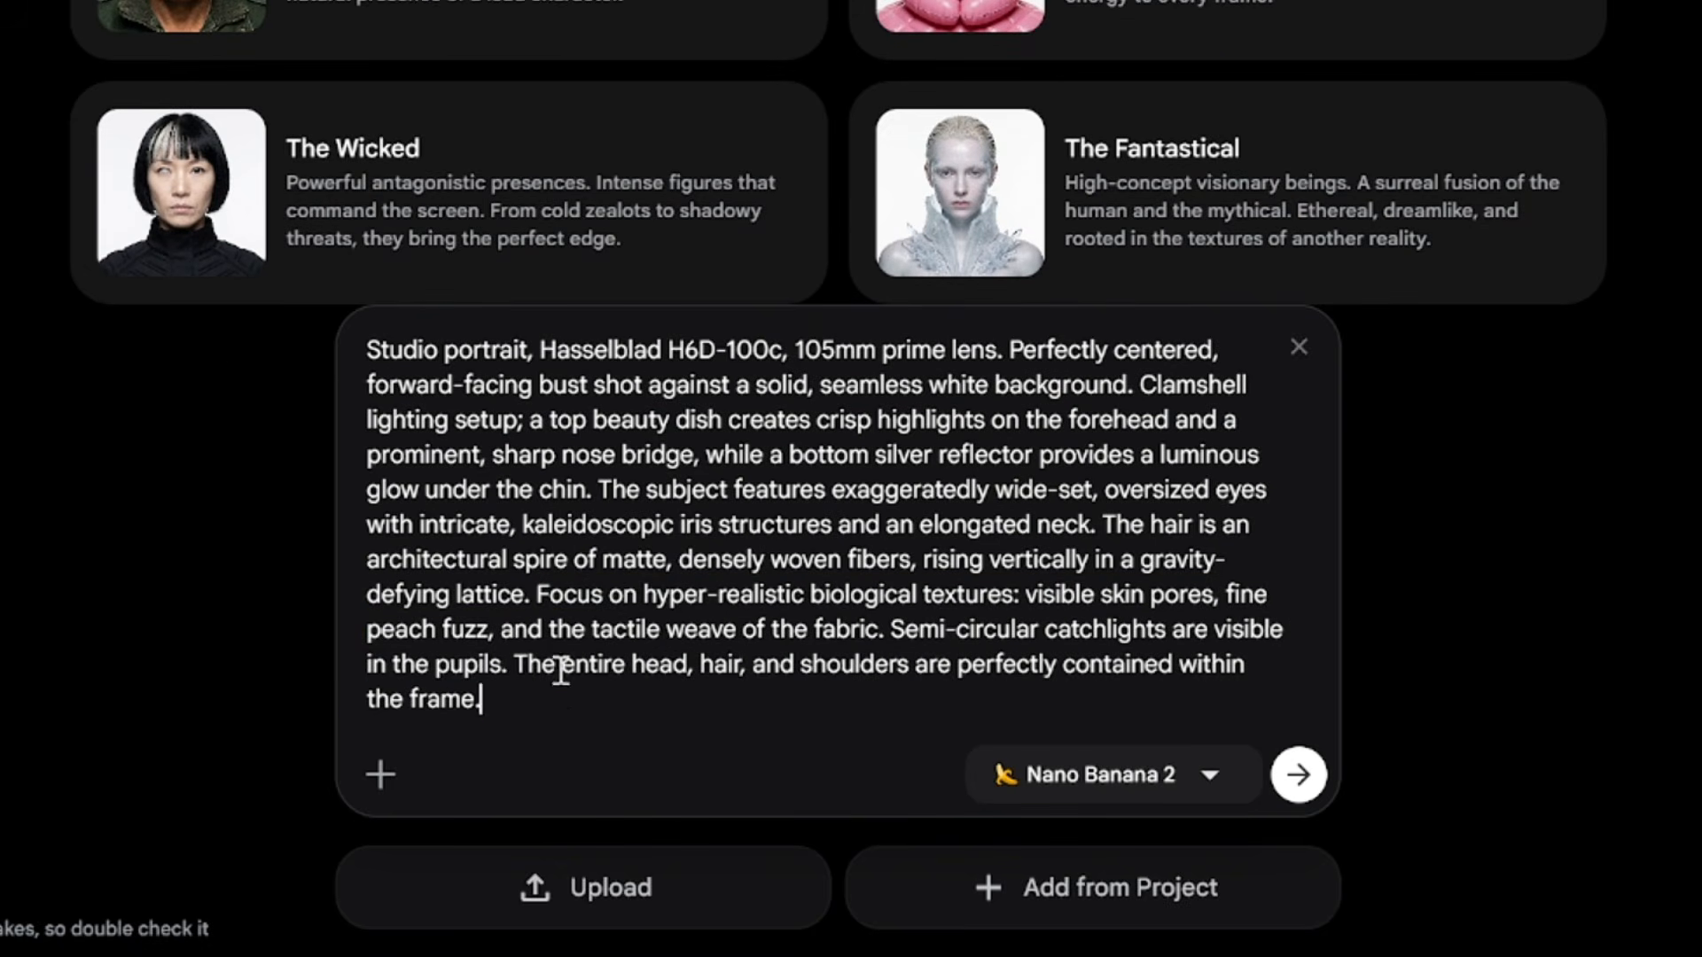
key(ctrl+a)
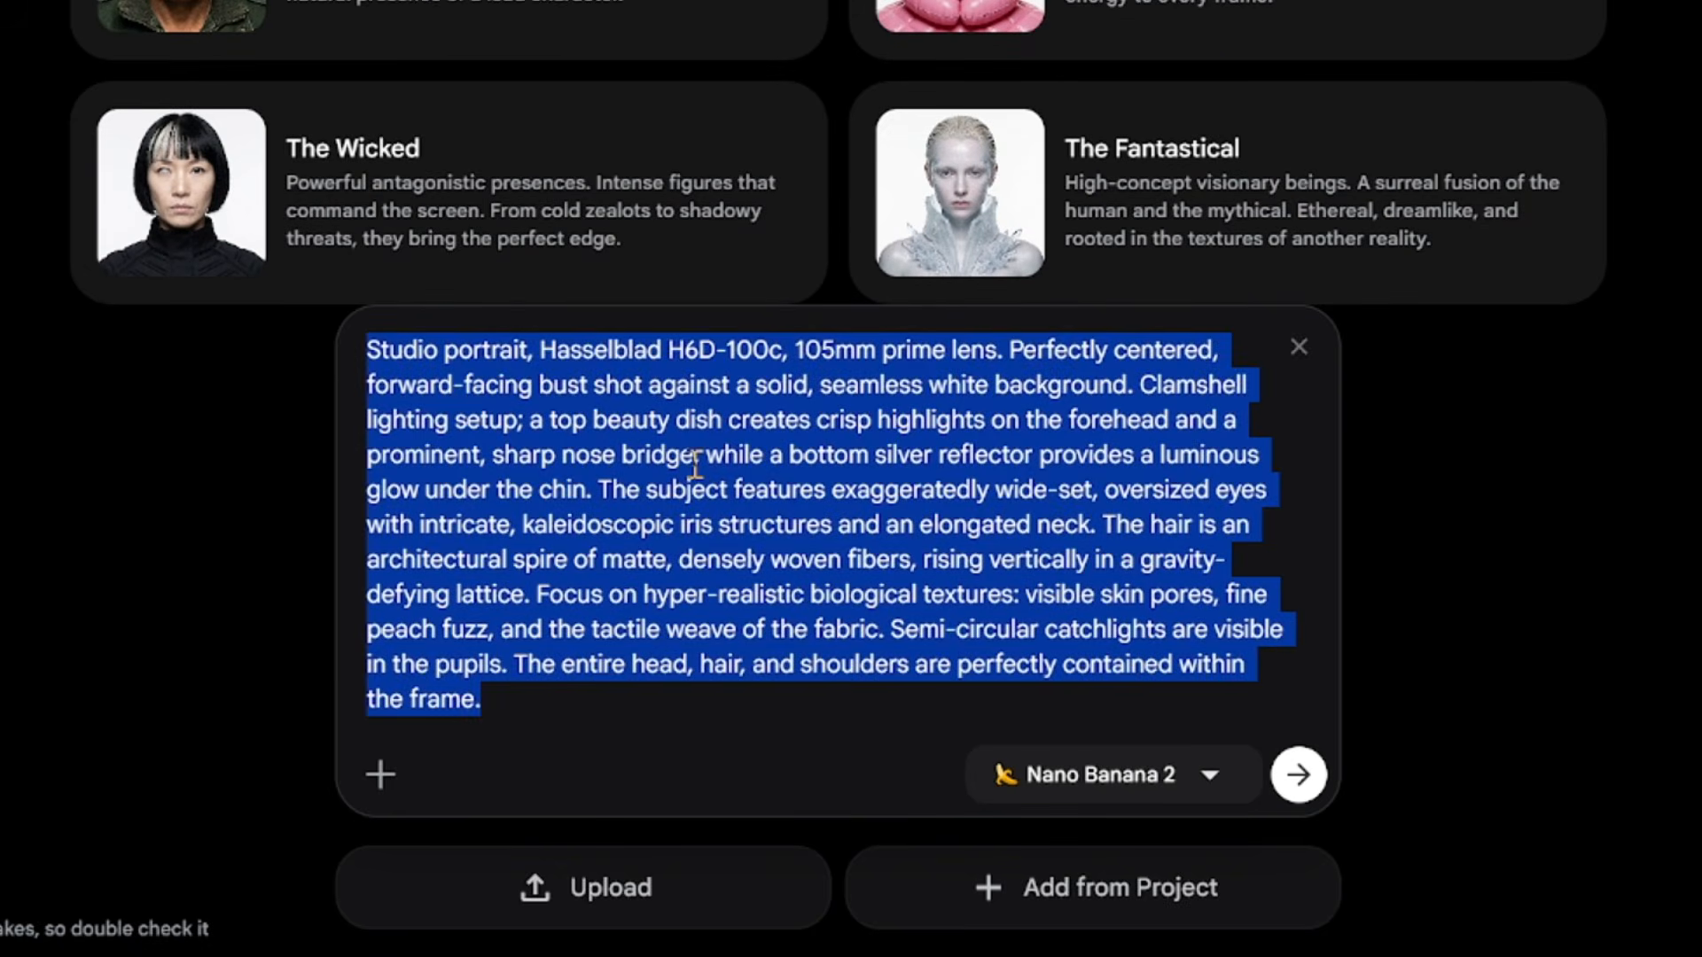
key(BackSpace)
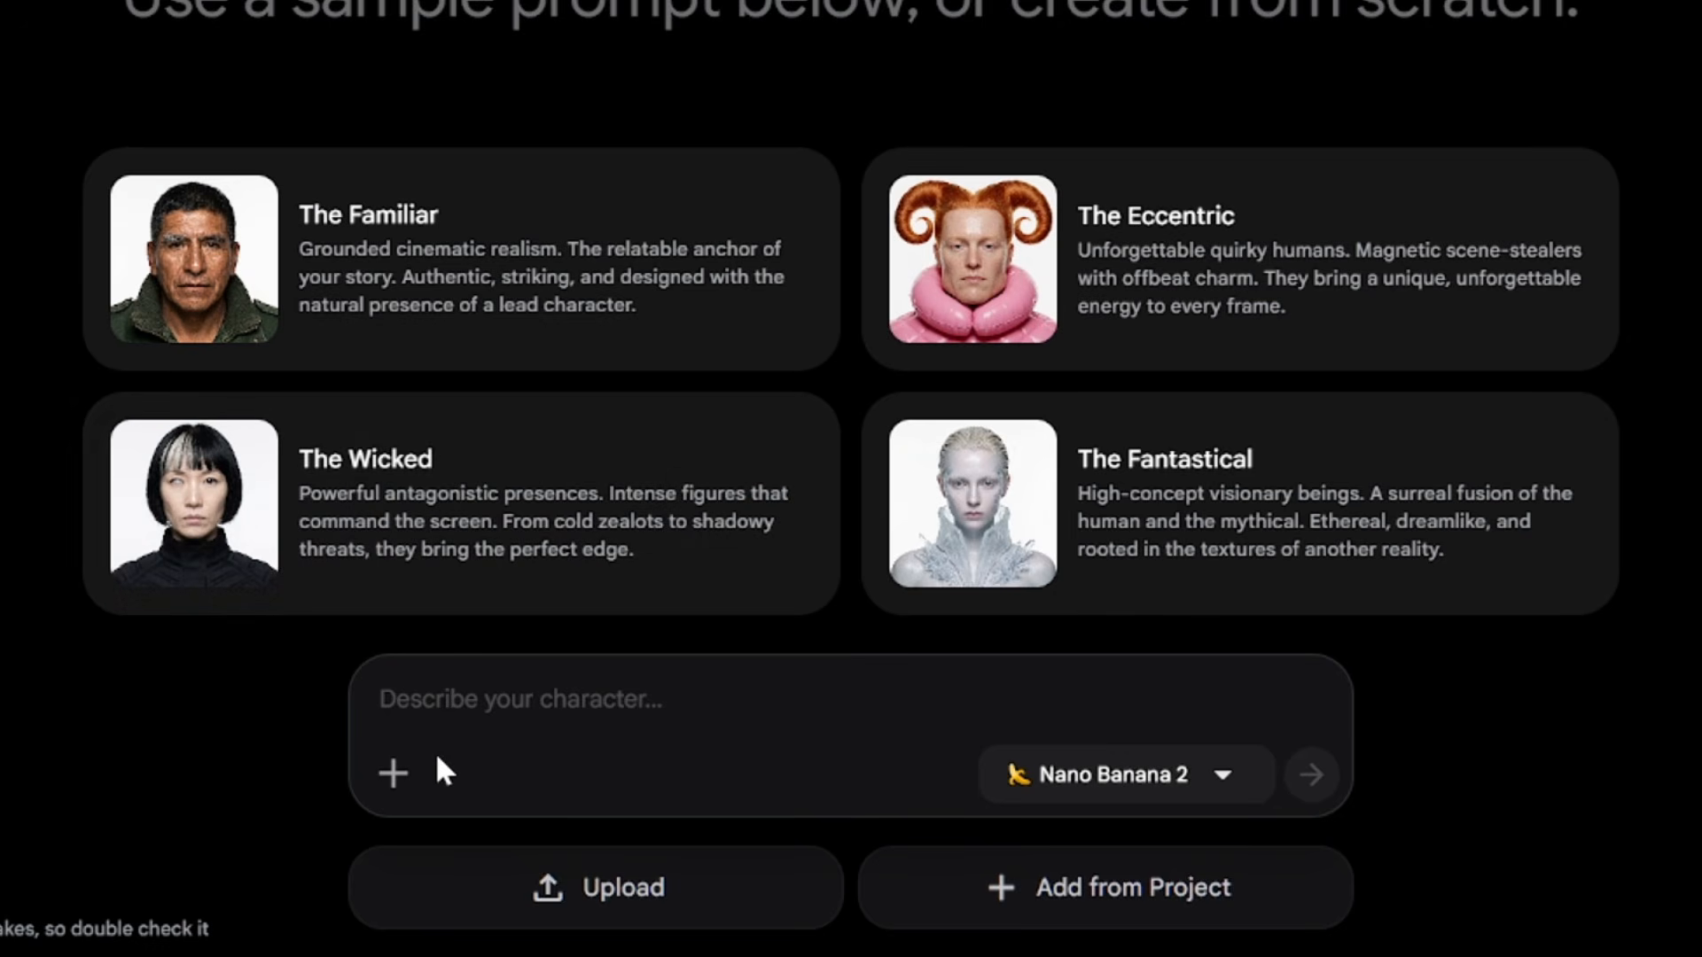
Step: Browse the project's image, character and uploaded assets for a character reference
click(395, 776)
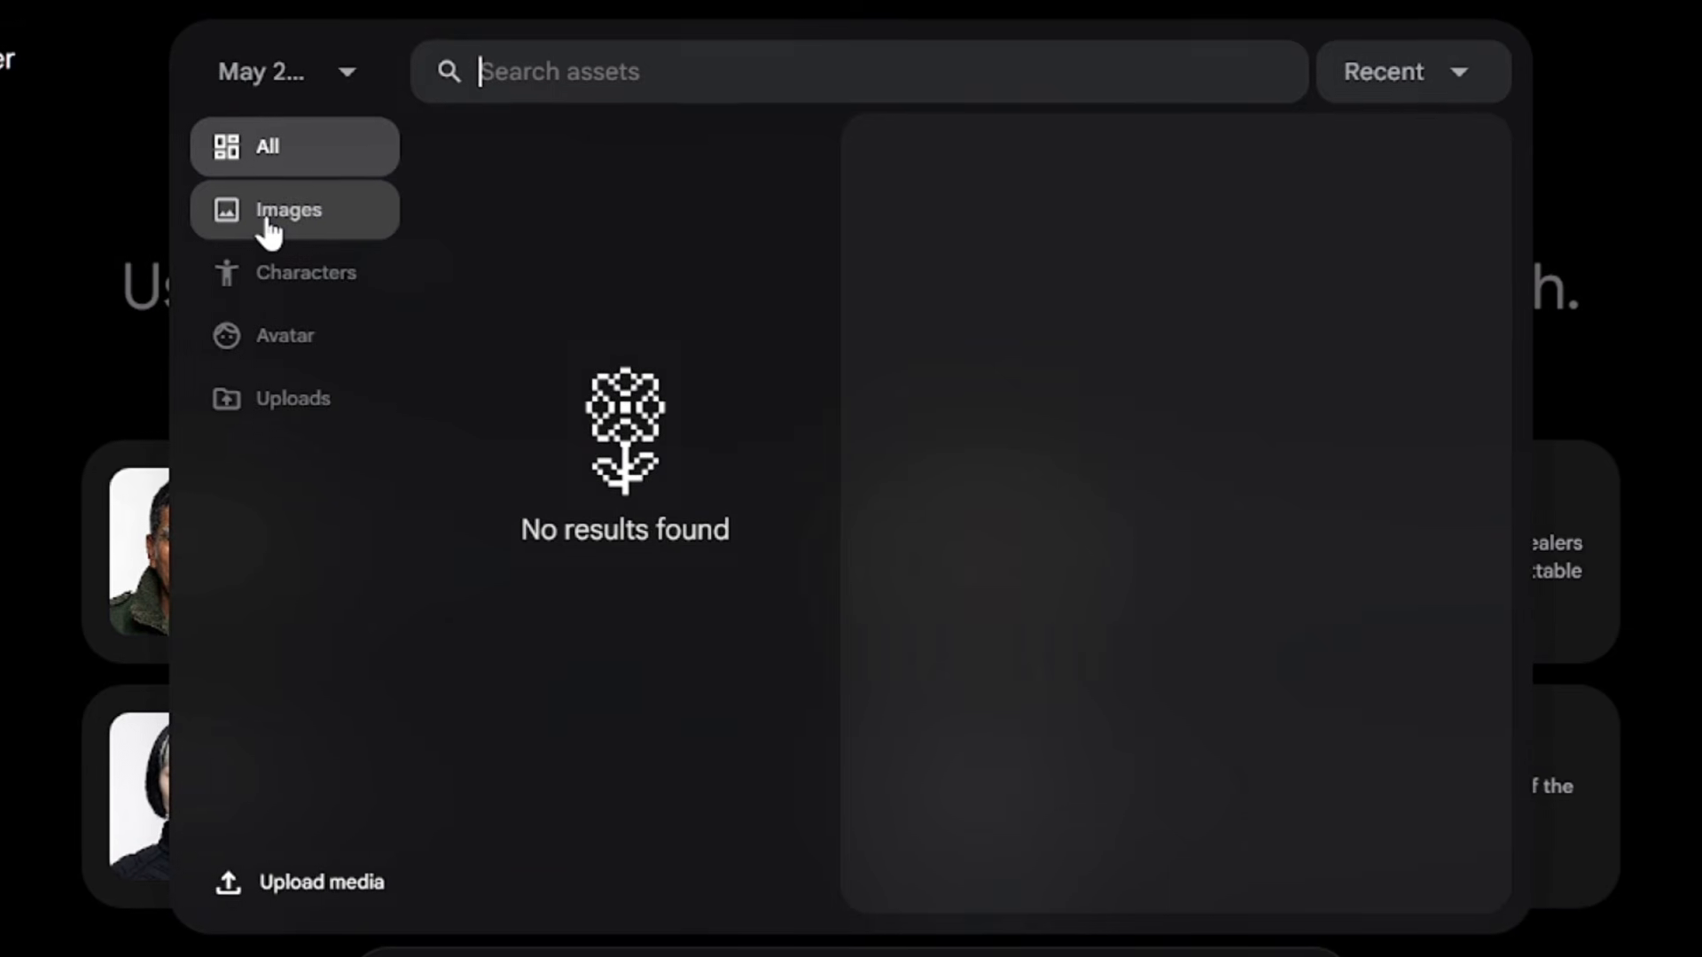
click(287, 220)
click(285, 264)
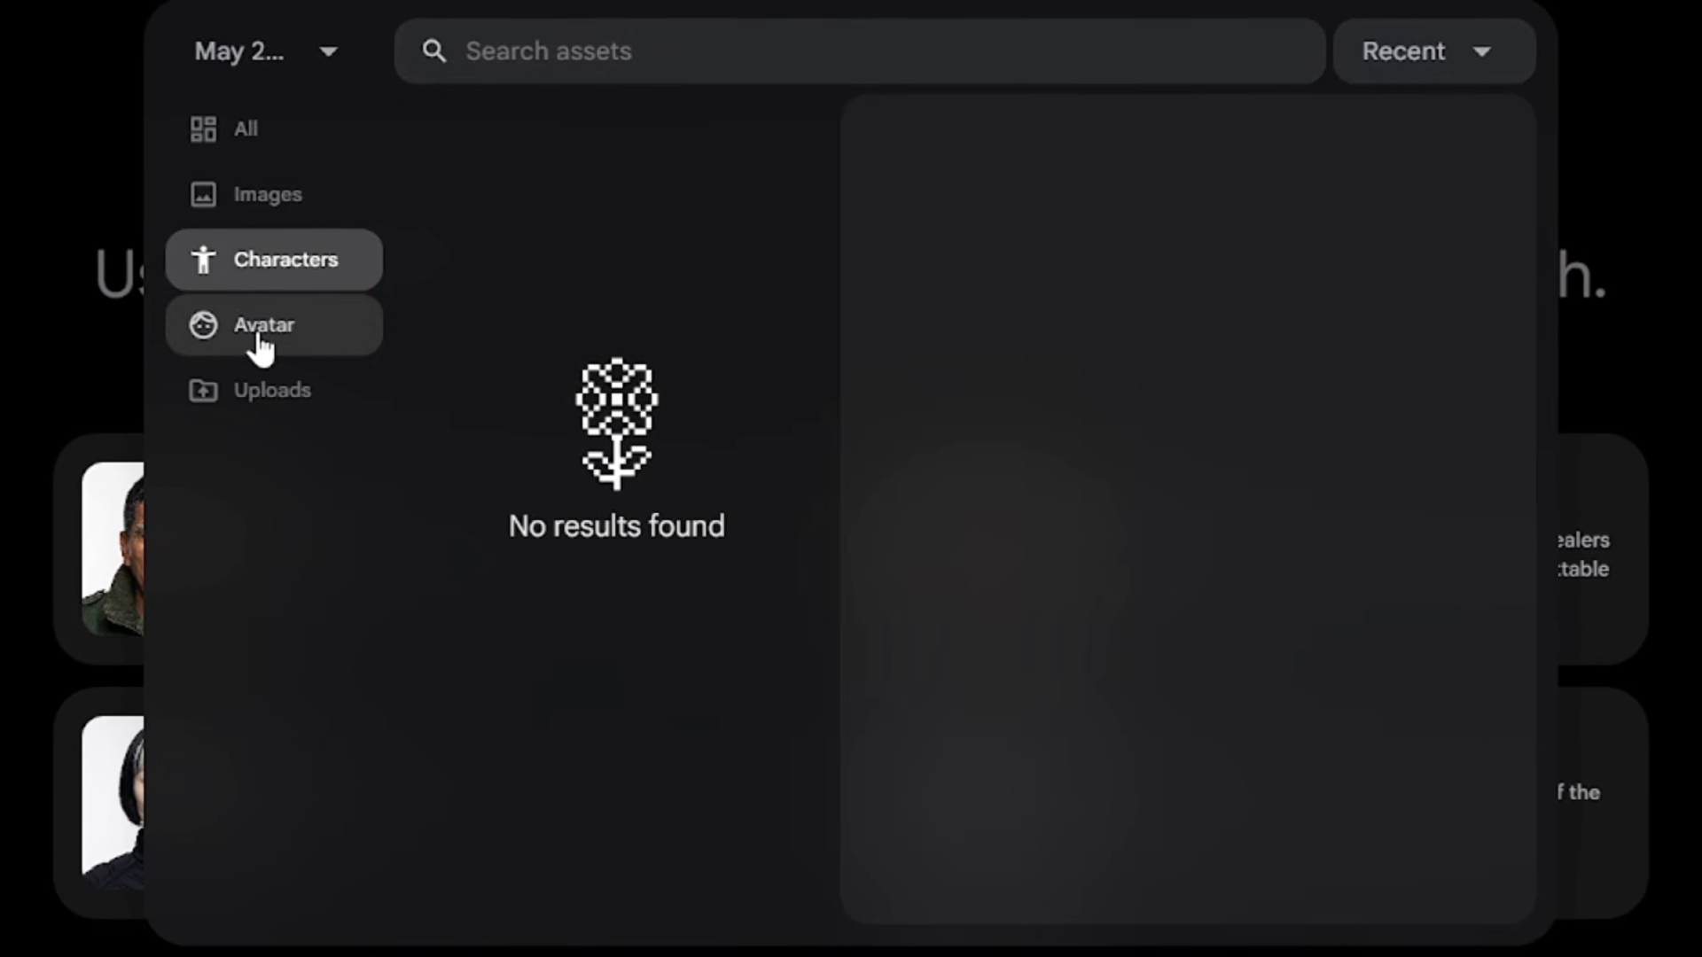
click(228, 408)
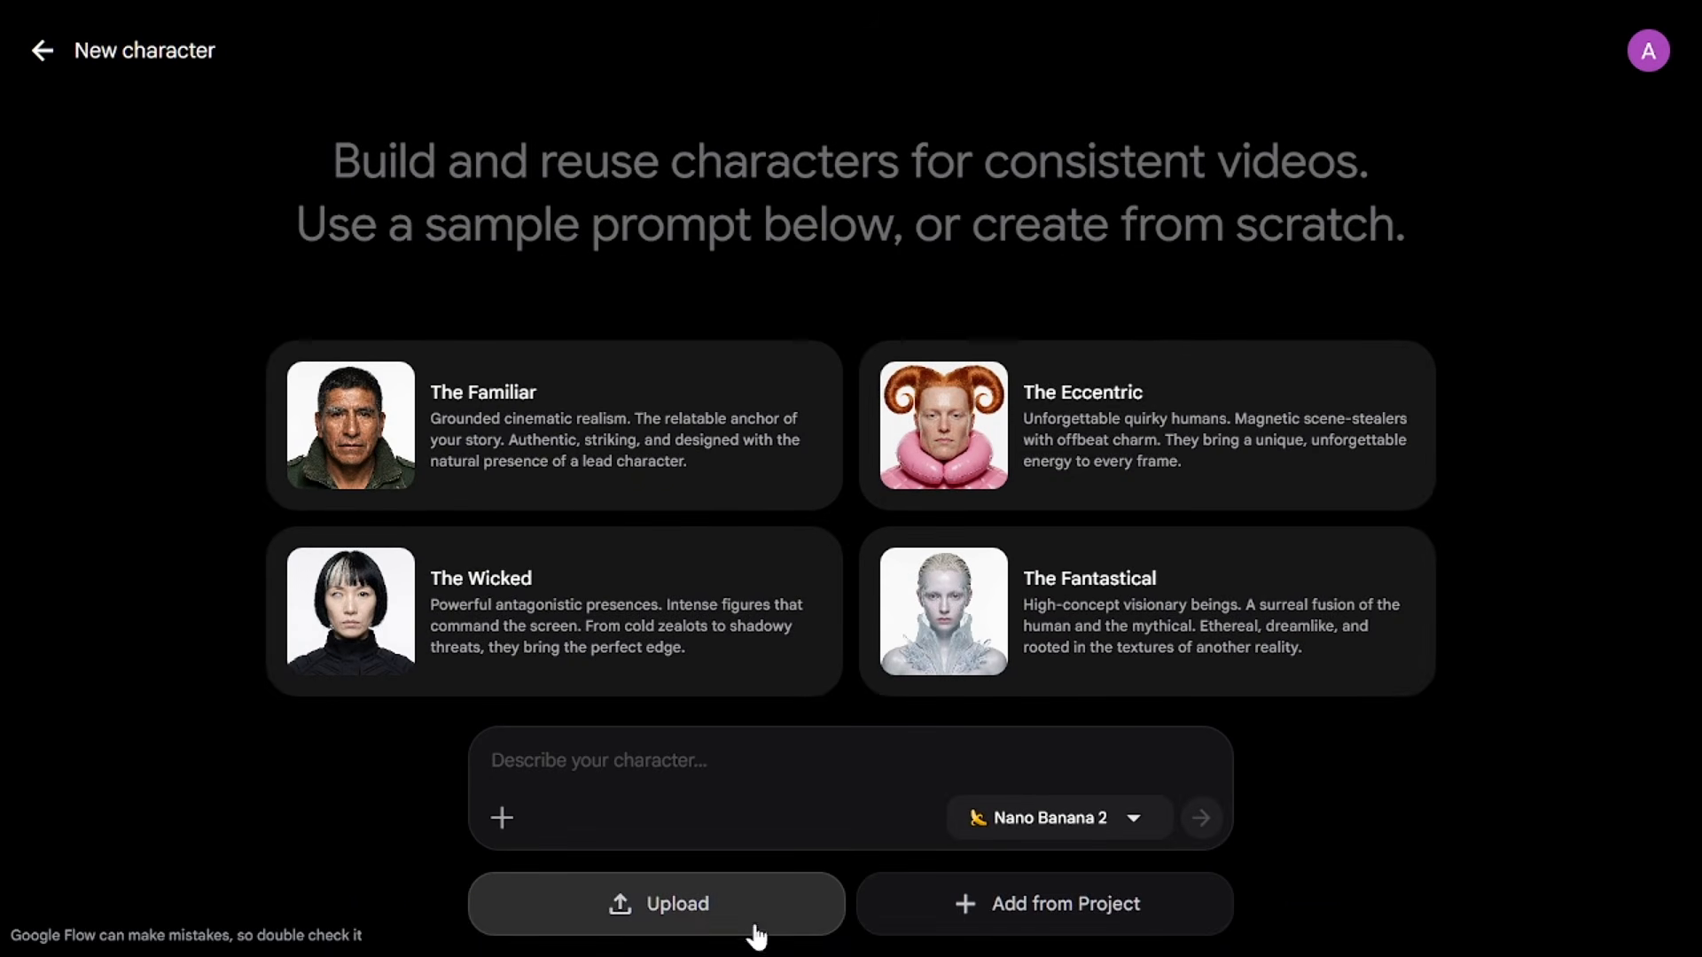
Step: Upload the crowned king's portrait as the character image and generate an edit with the prompt "make the beard longer"
click(753, 928)
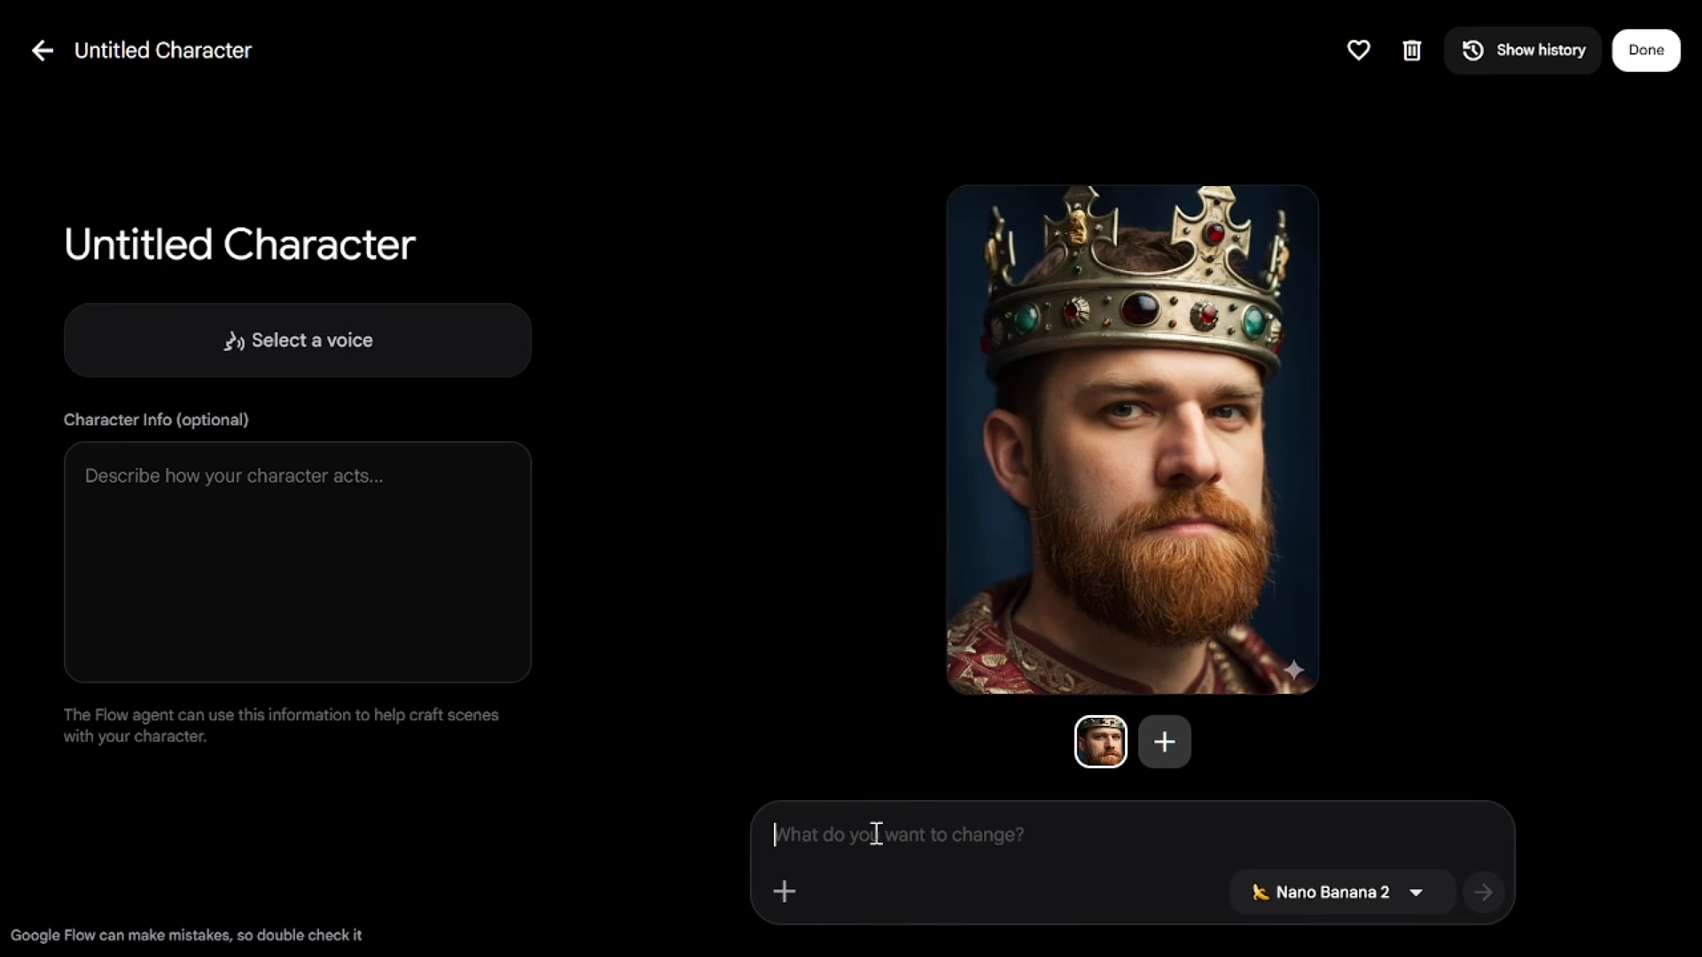
click(1339, 893)
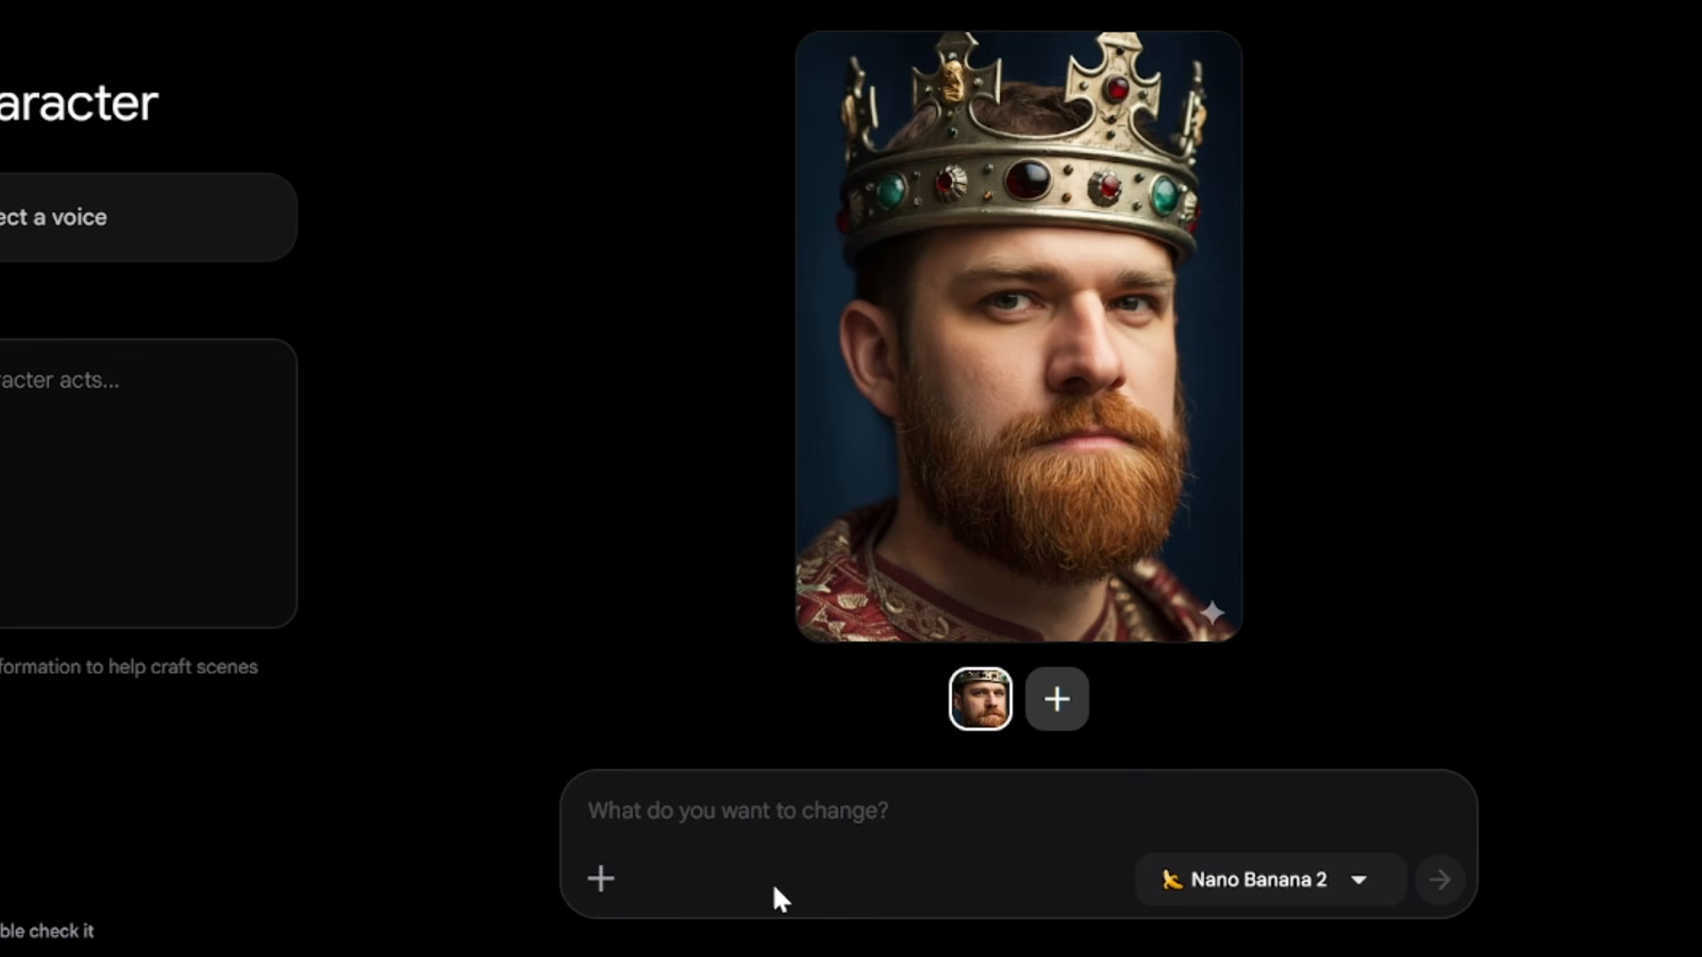
click(803, 814)
text(make the beard lon)
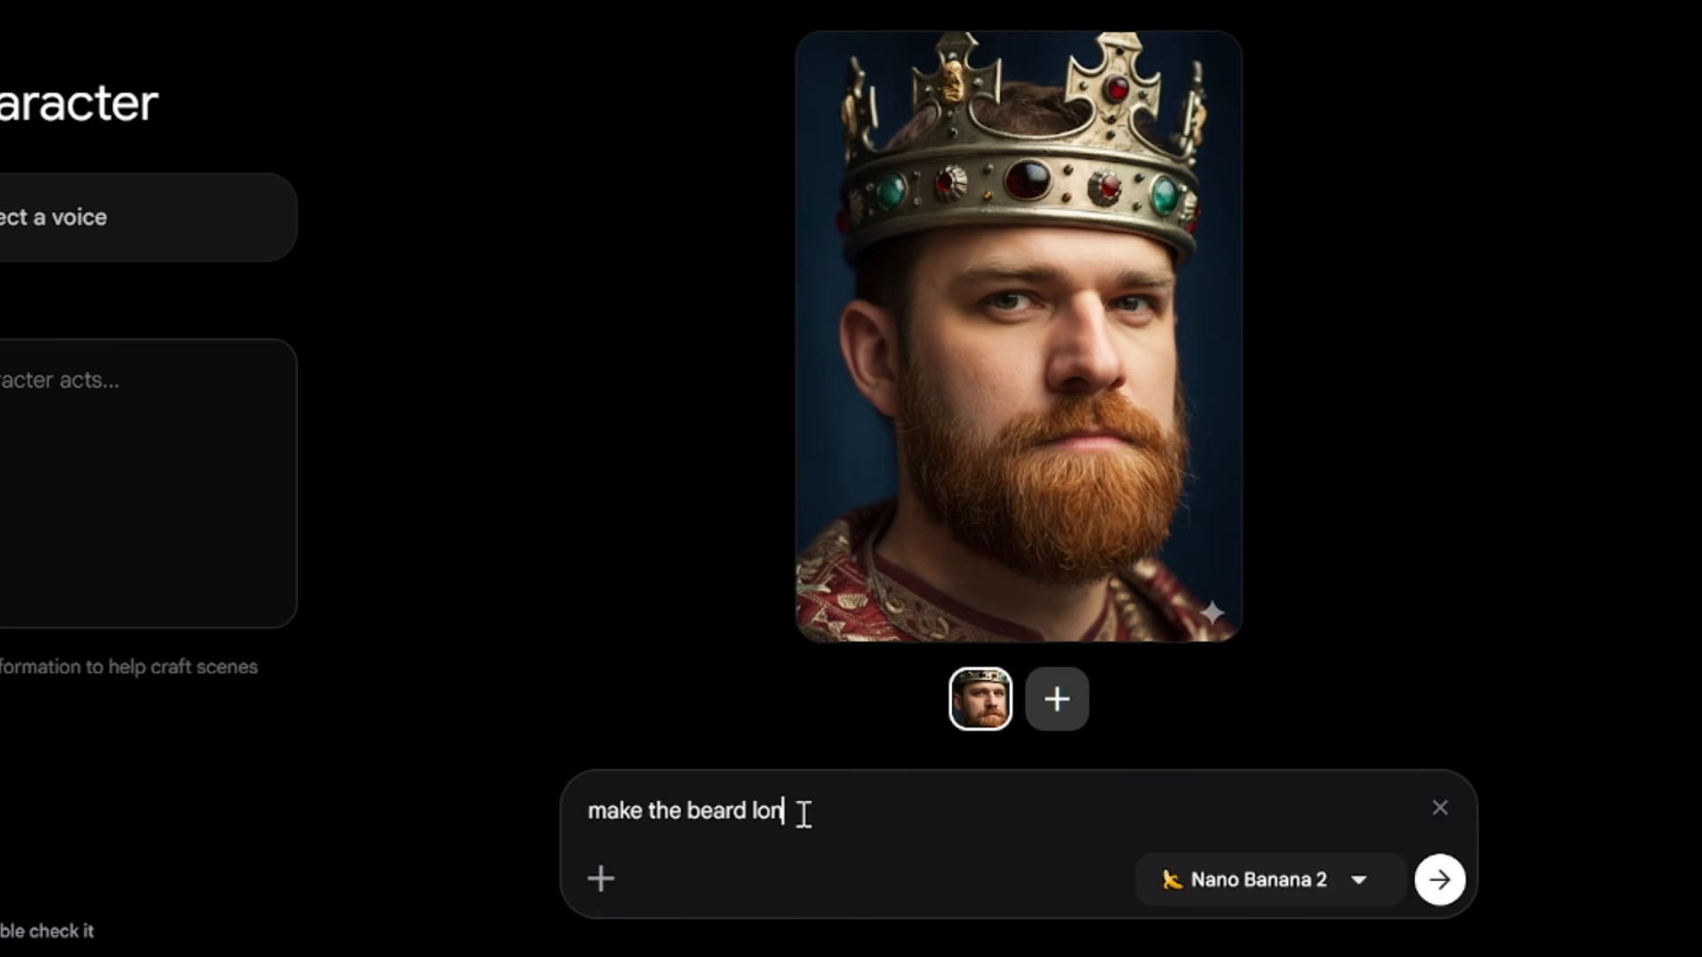
click(1439, 879)
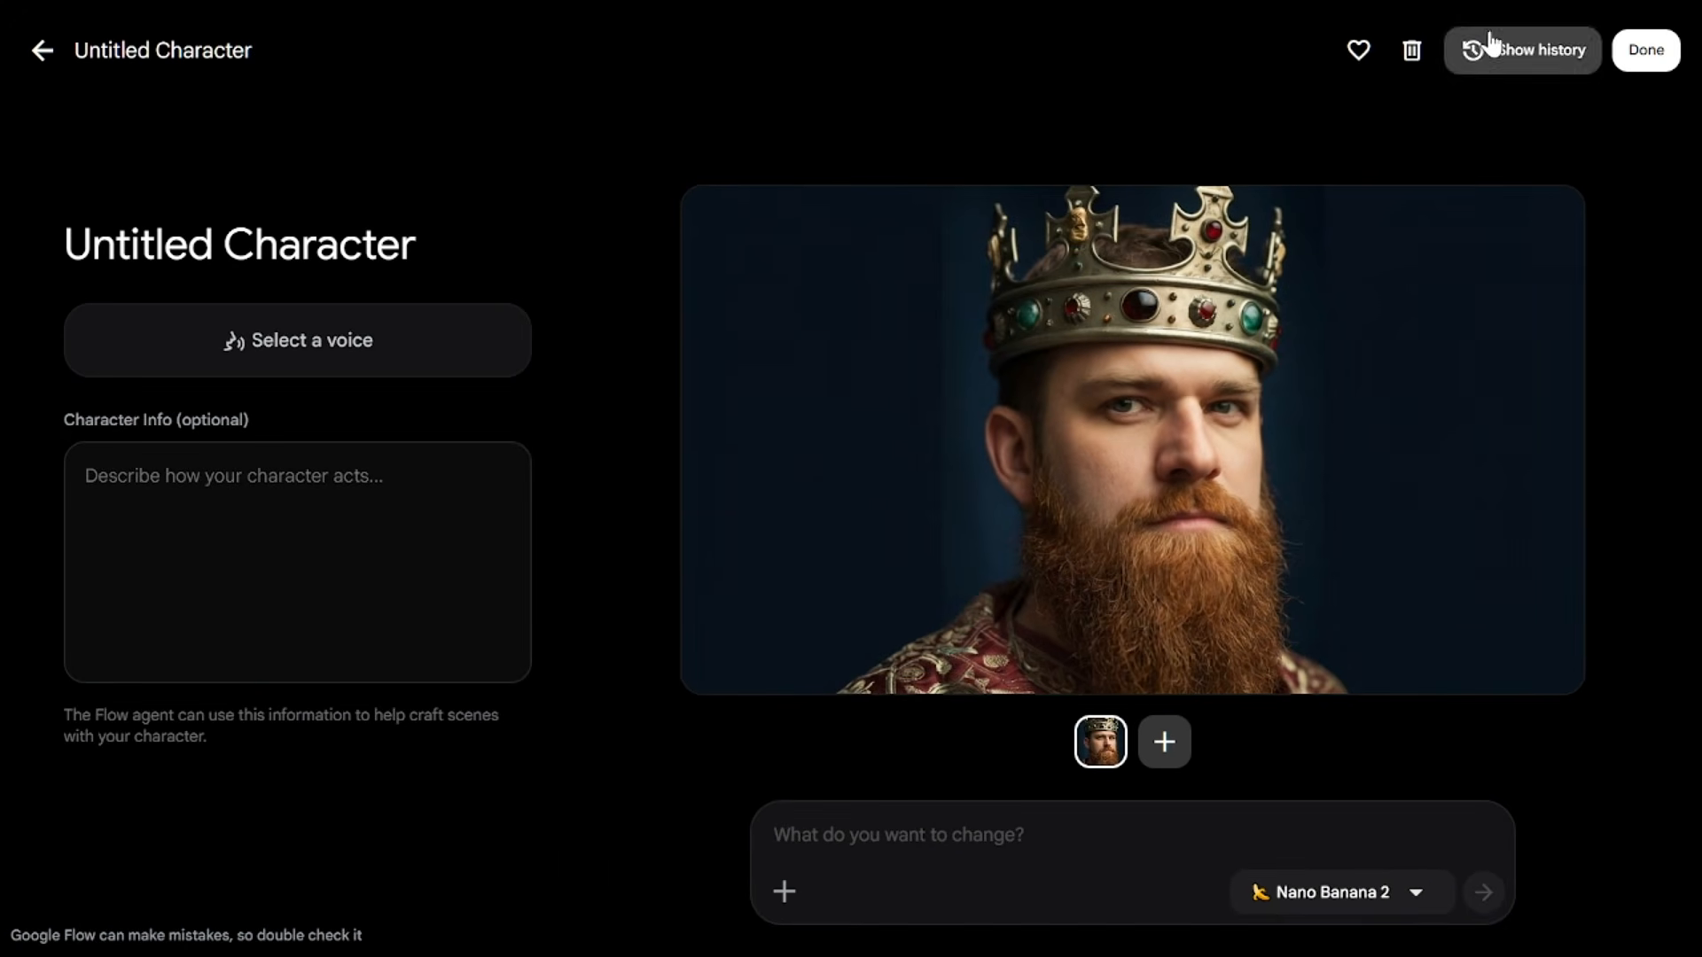
Step: Show the image history, compare both versions and restore the original portrait with the shorter beard
click(1489, 47)
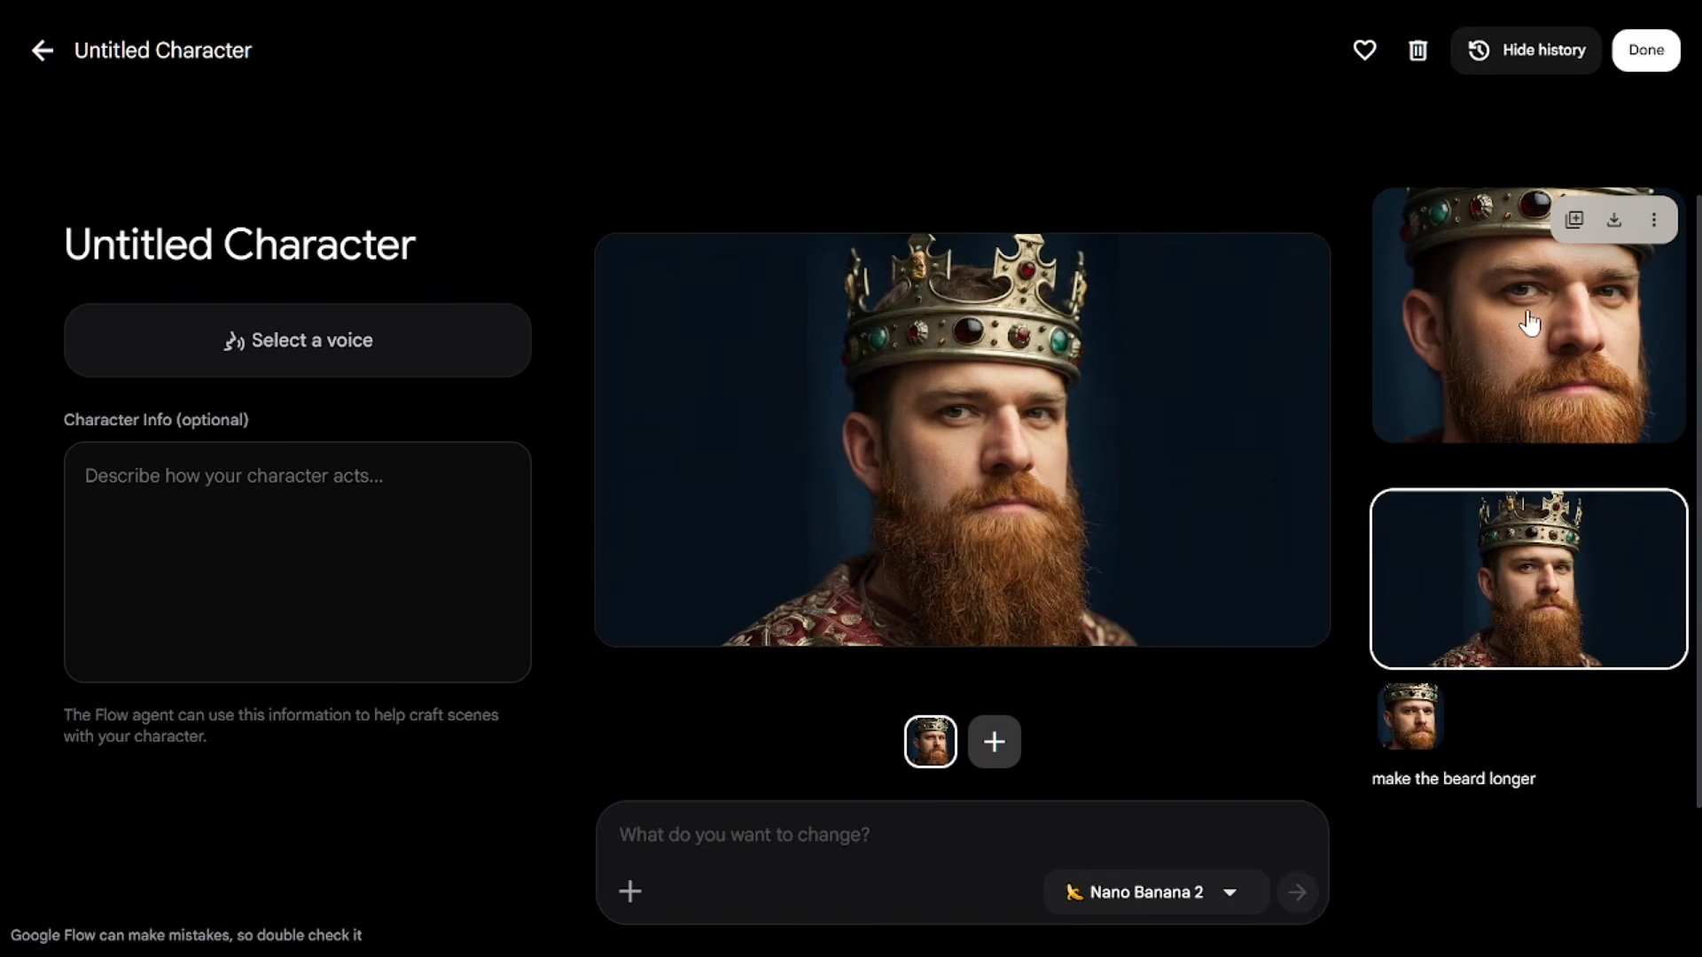
click(1529, 320)
click(1534, 577)
click(1550, 339)
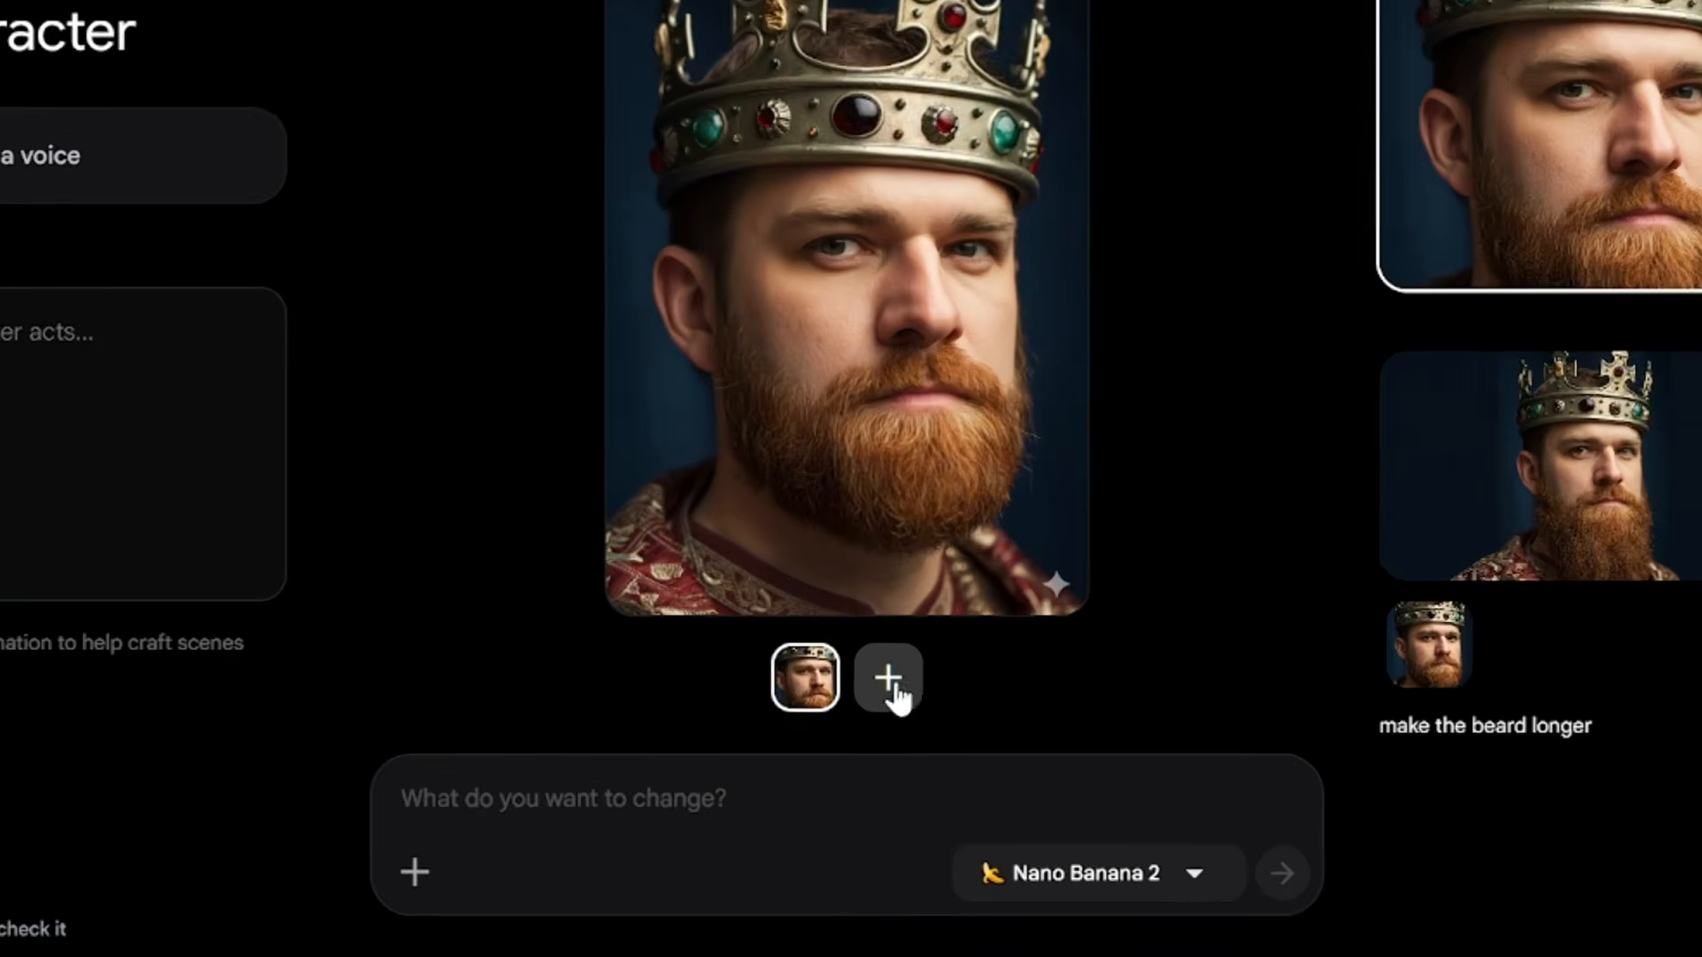
Step: Generate a second character image from the full-body triptych prompt without the body and outfit placeholder
click(993, 741)
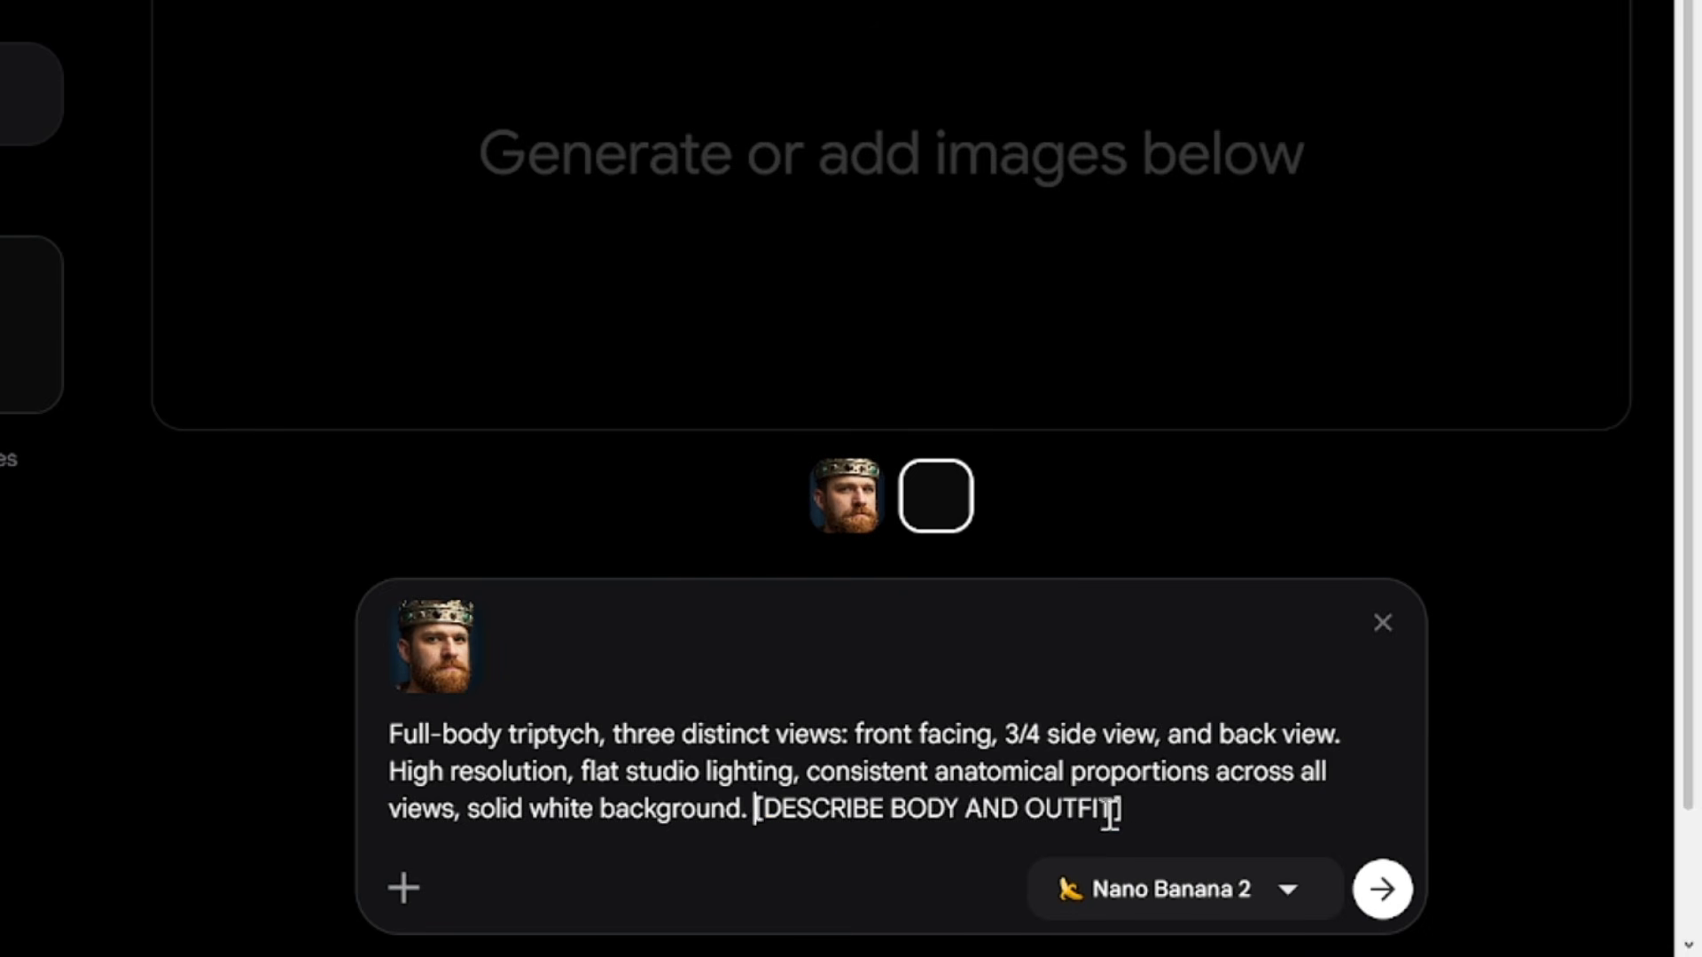
drag(1125, 809, 759, 809)
key(BackSpace)
click(1383, 890)
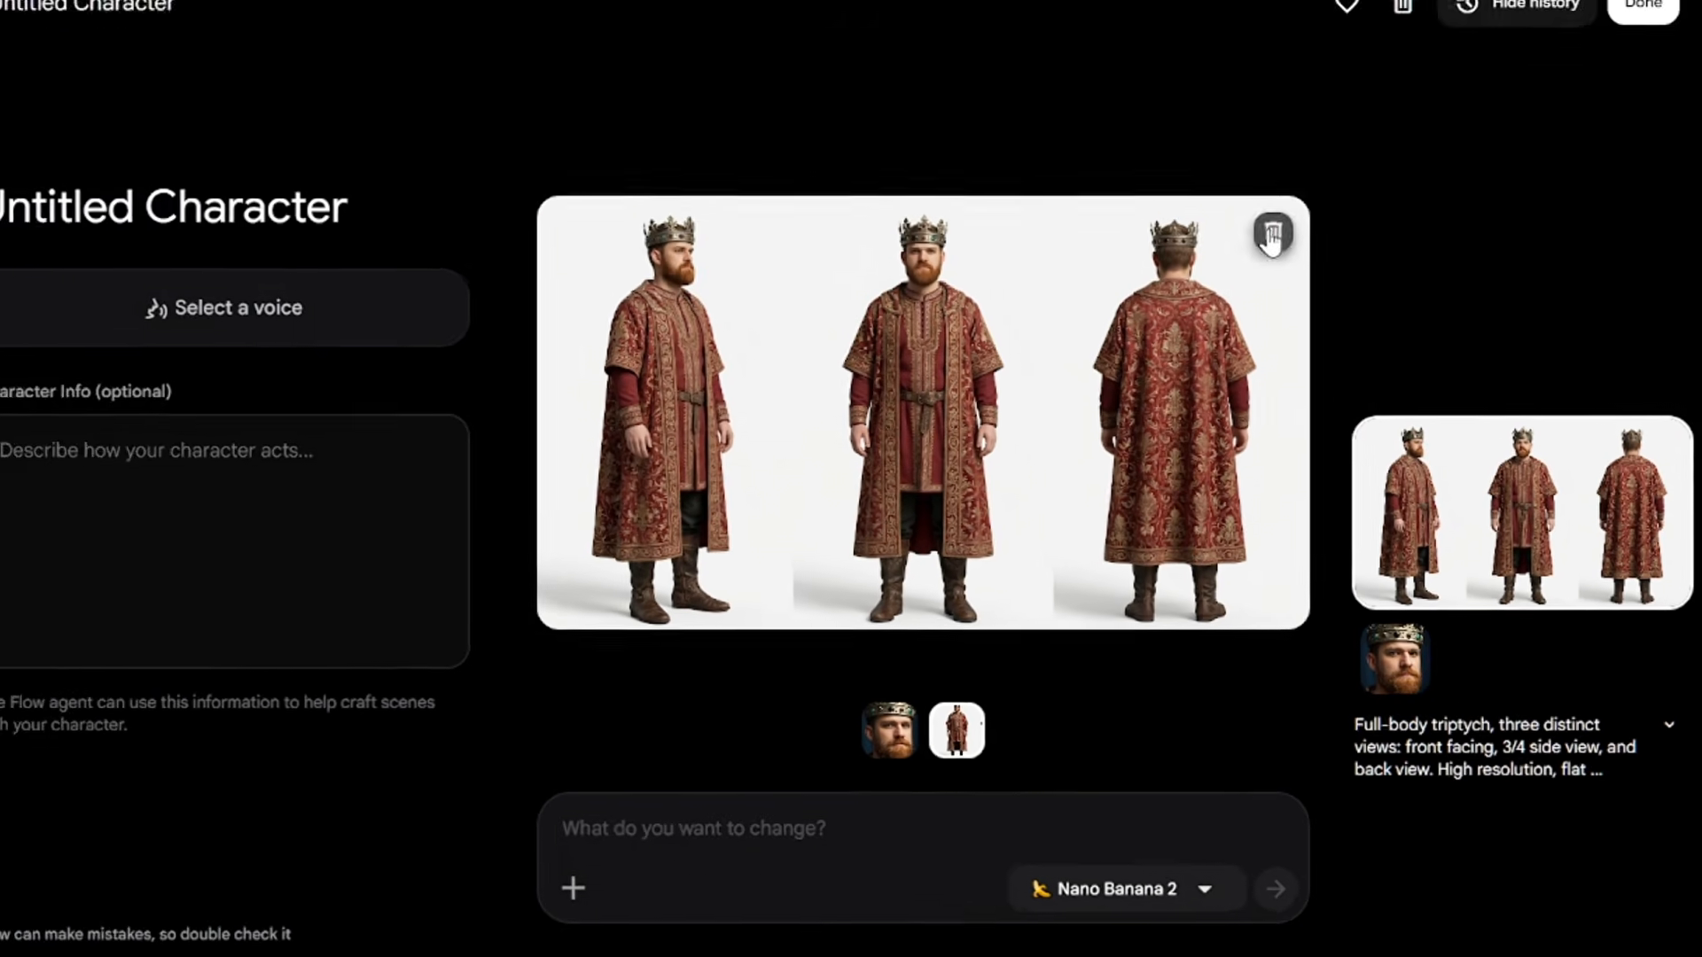
Step: Delete the full-body triptych in red robes from the character and return to the portrait
click(1212, 131)
click(891, 274)
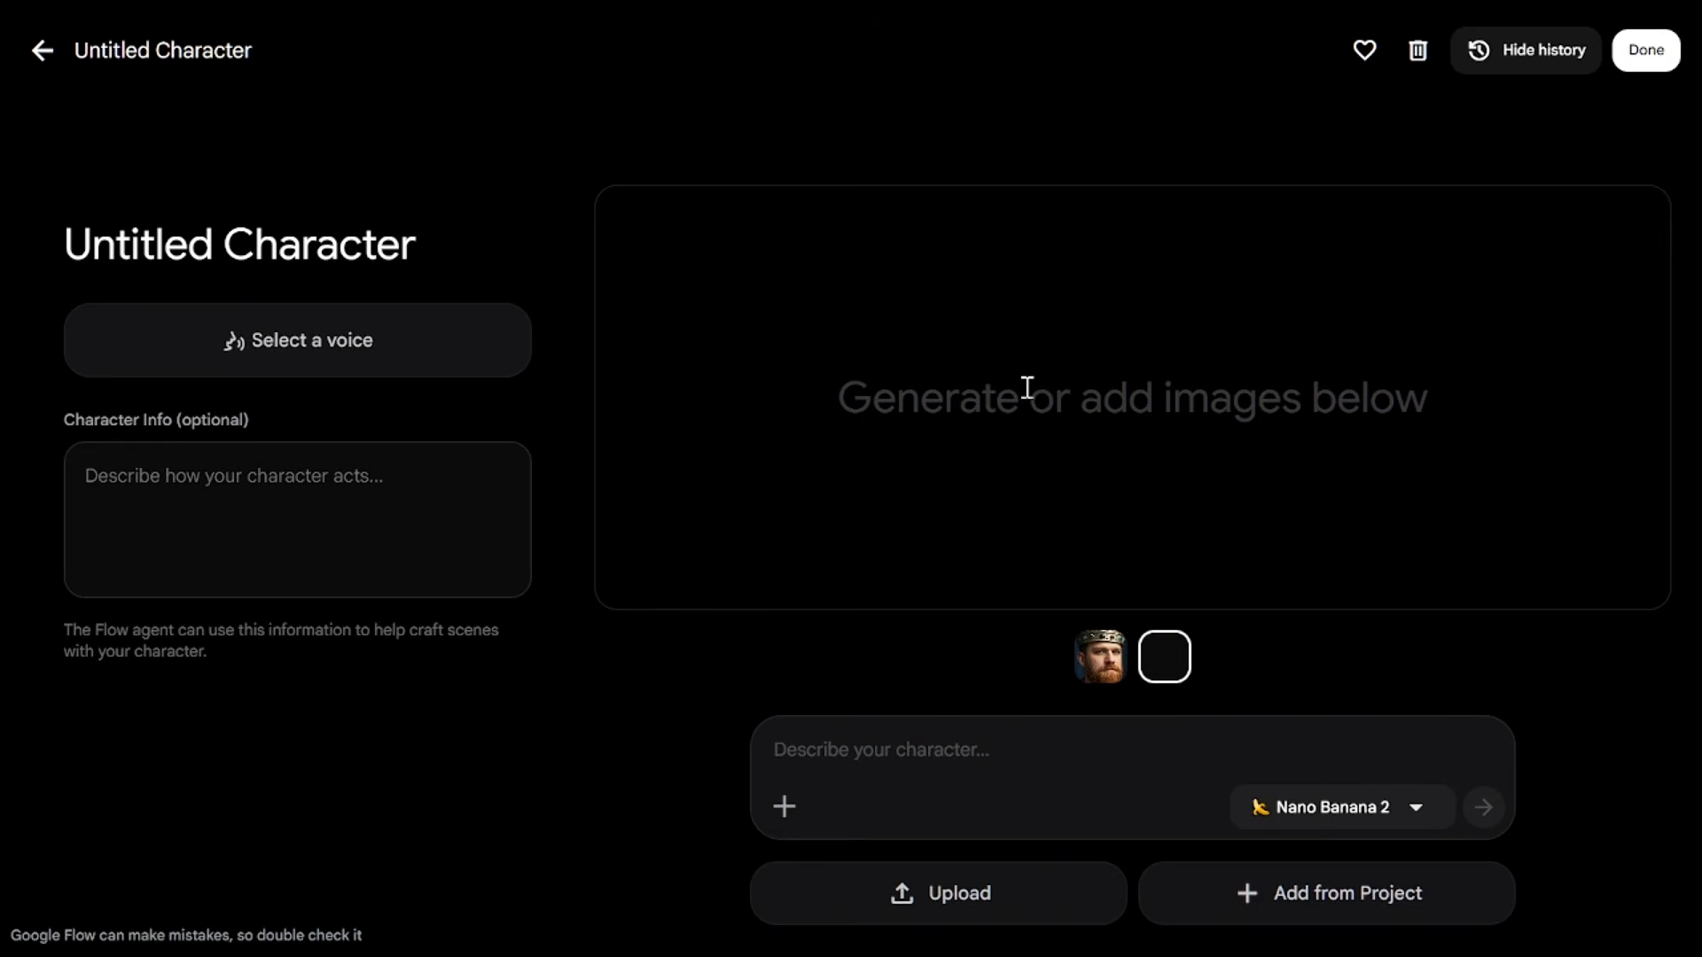
click(1110, 674)
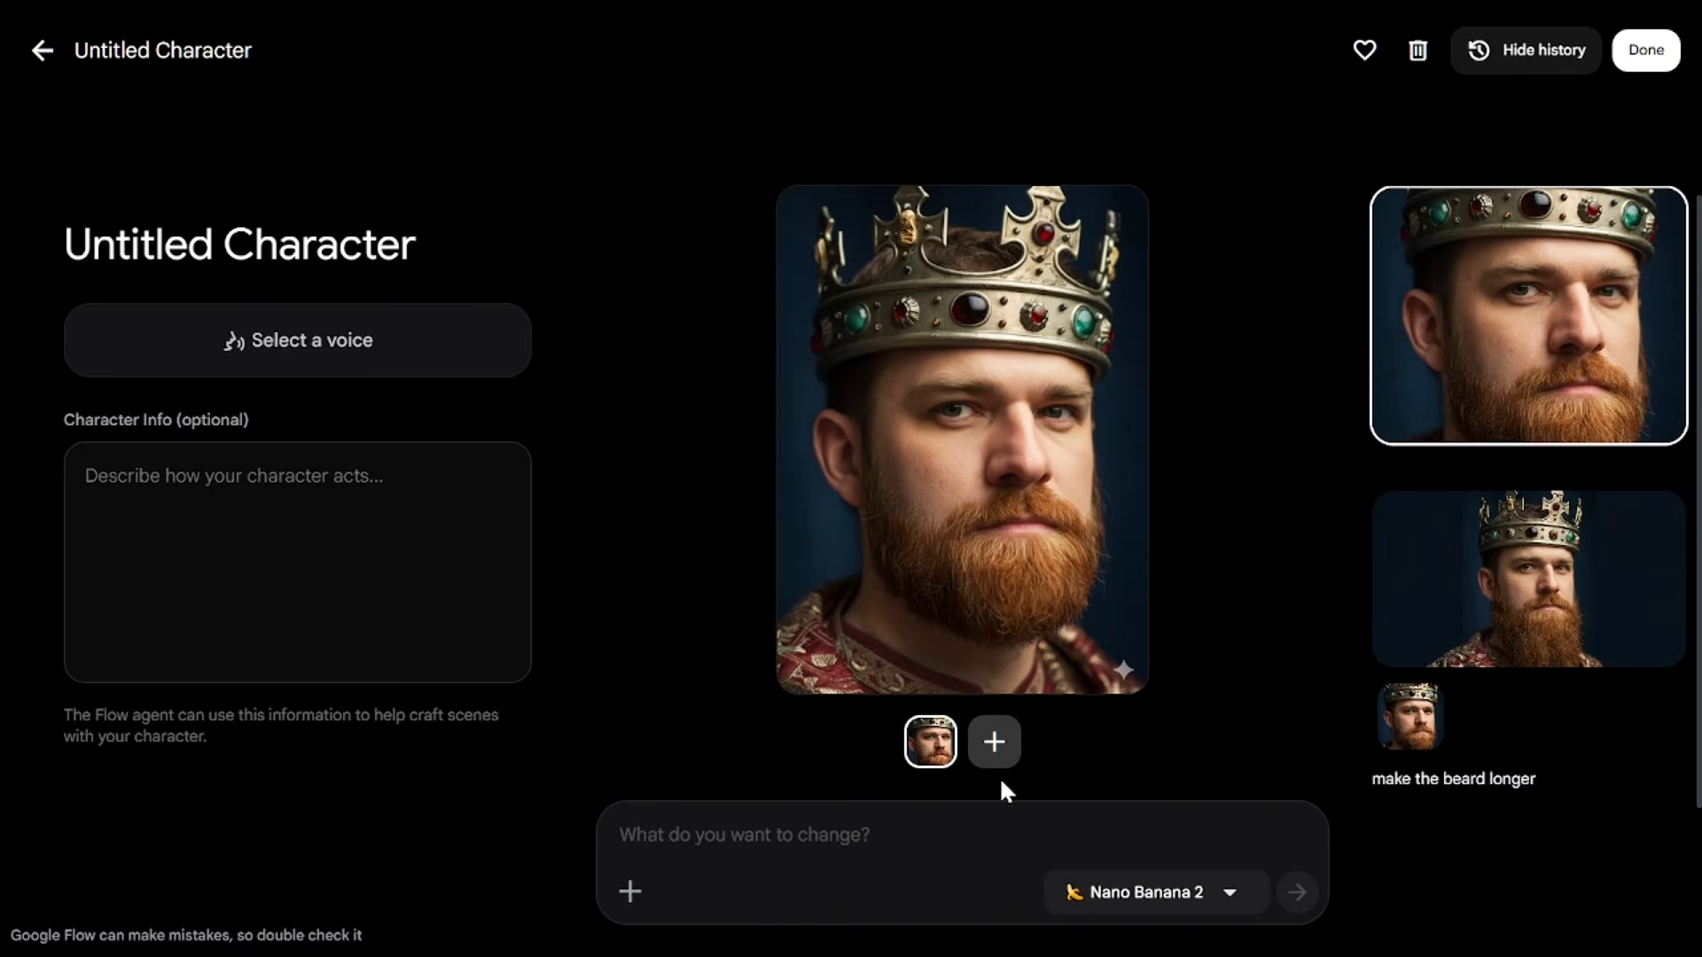
Step: Generate another full-body triptych, replacing the body and outfit placeholder with "He is wearing heavy medieval armour"
click(991, 743)
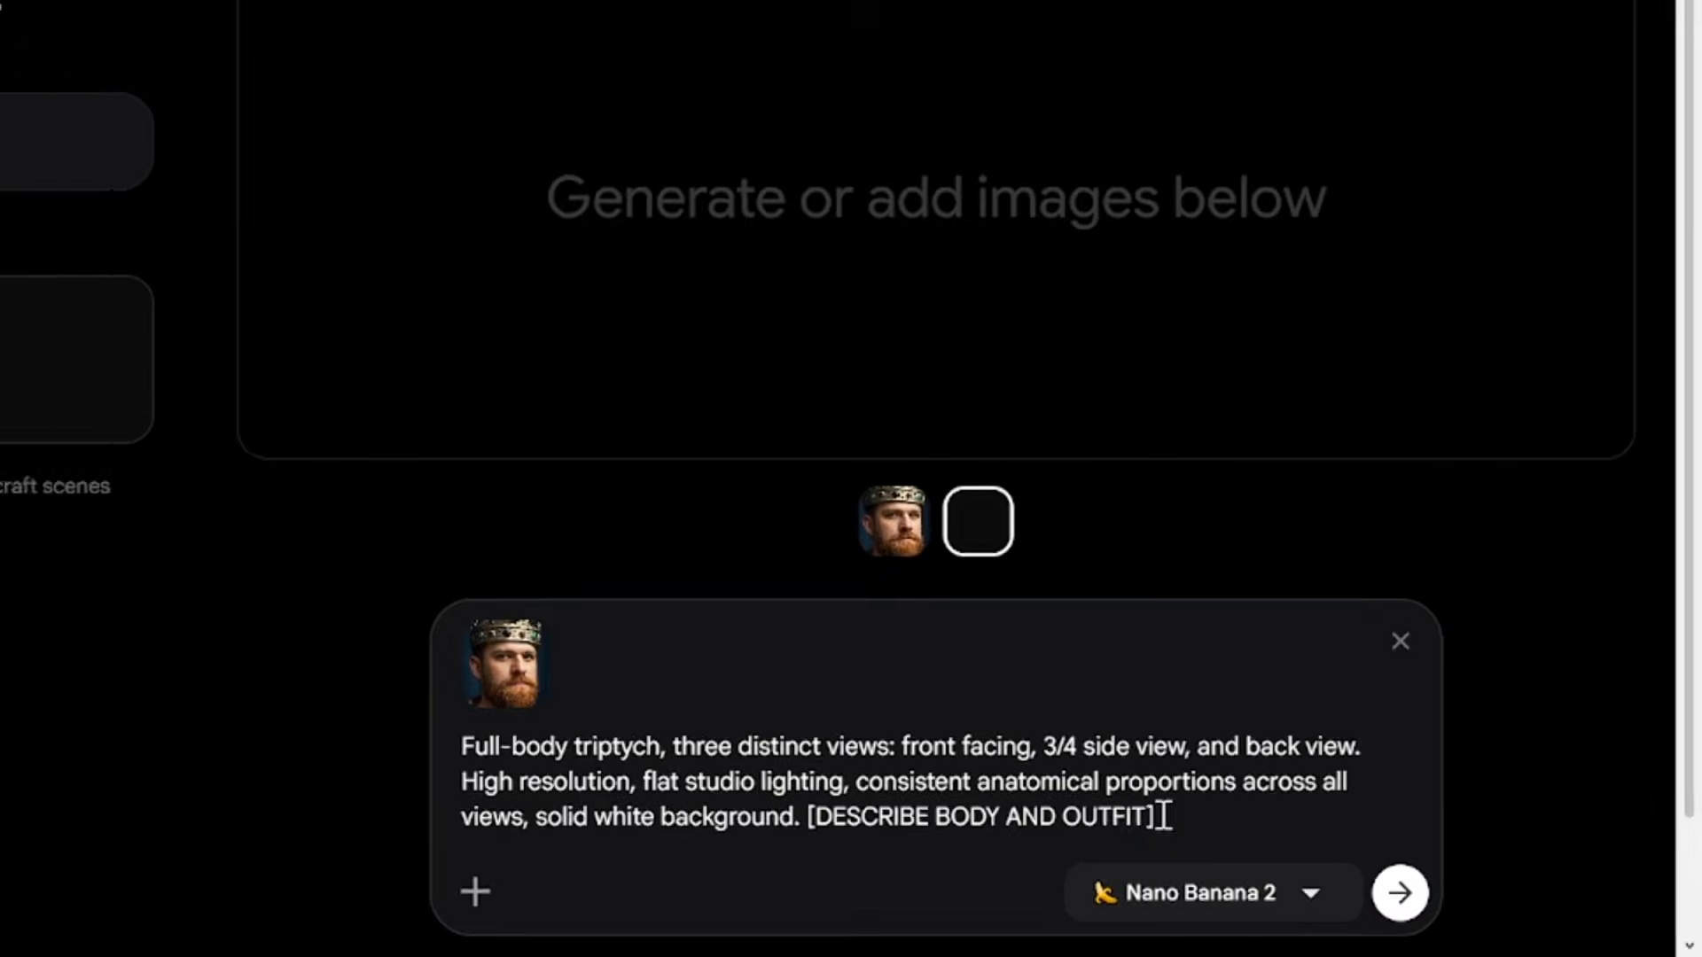
drag(1294, 849, 1026, 847)
text(He is wearing heavy medieval armour)
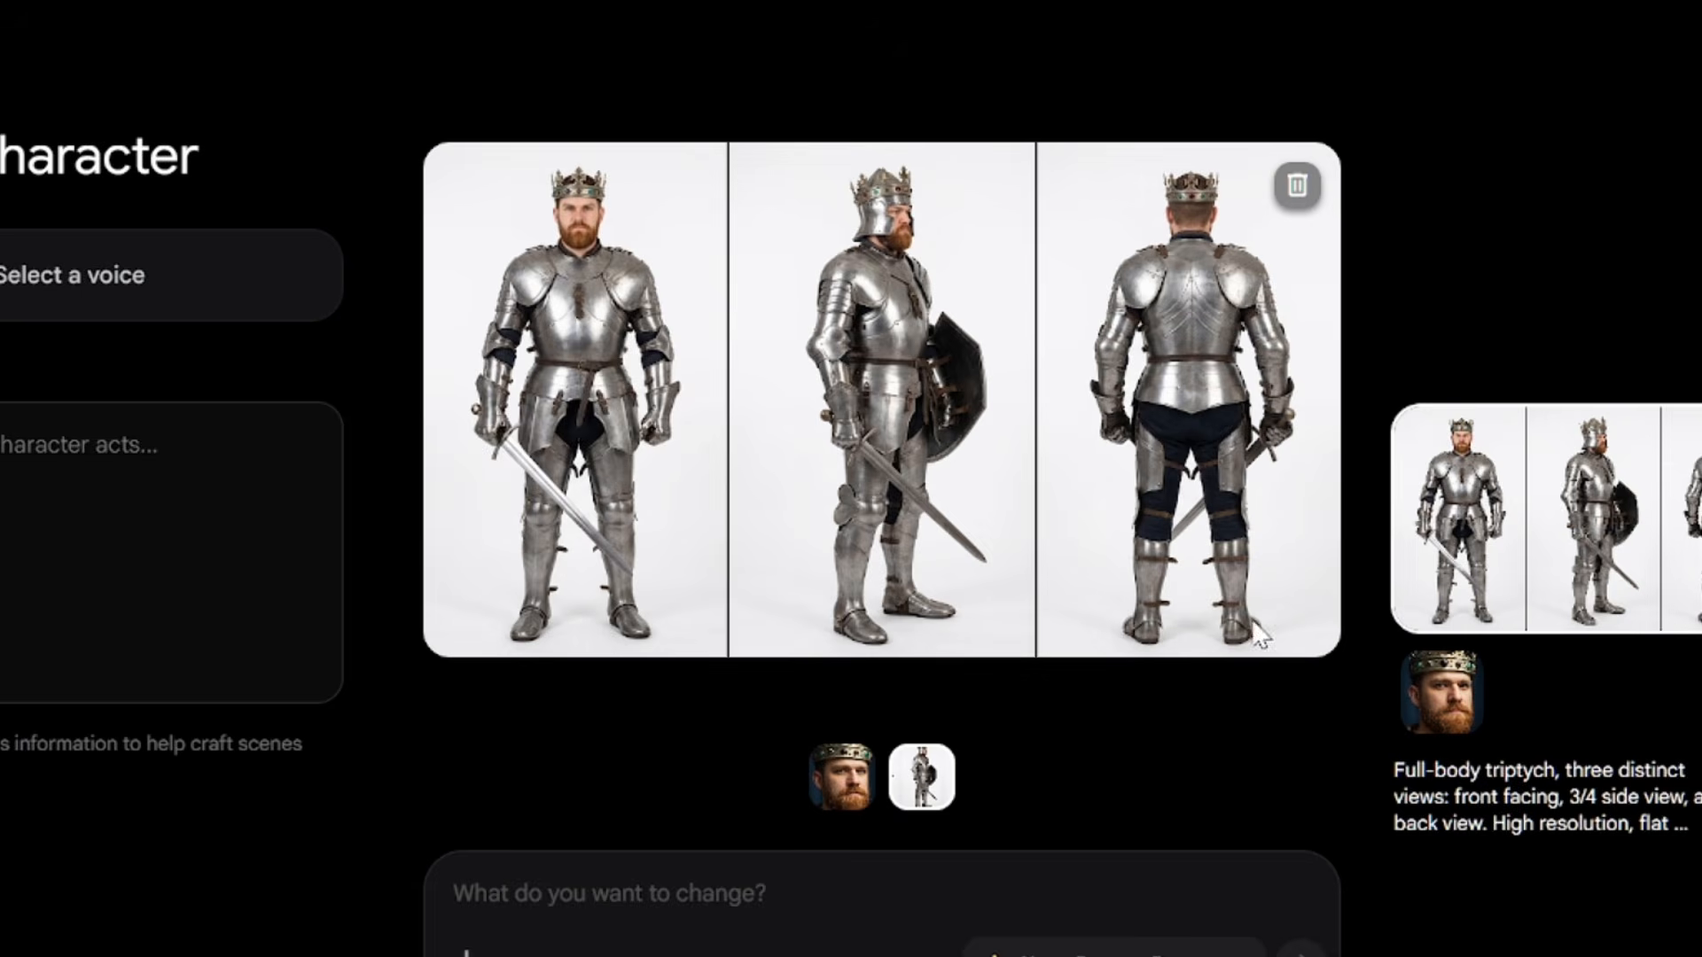
Step: Delete the armoured triptych from the character and return to the portrait
click(1297, 185)
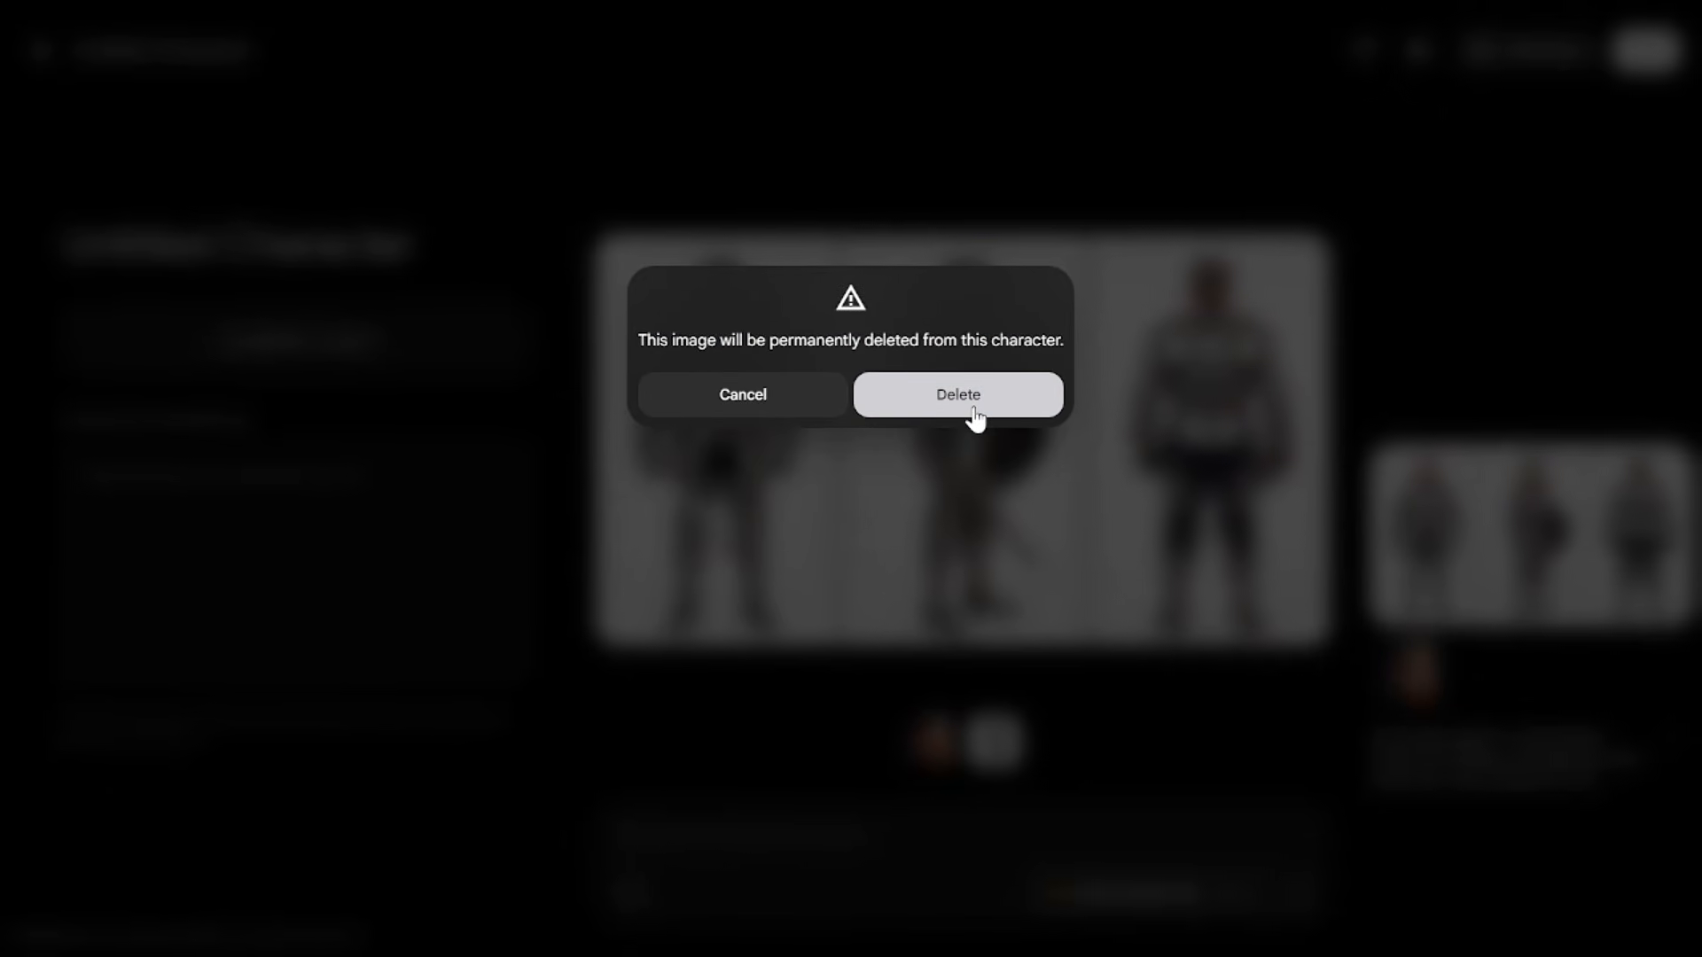
click(975, 412)
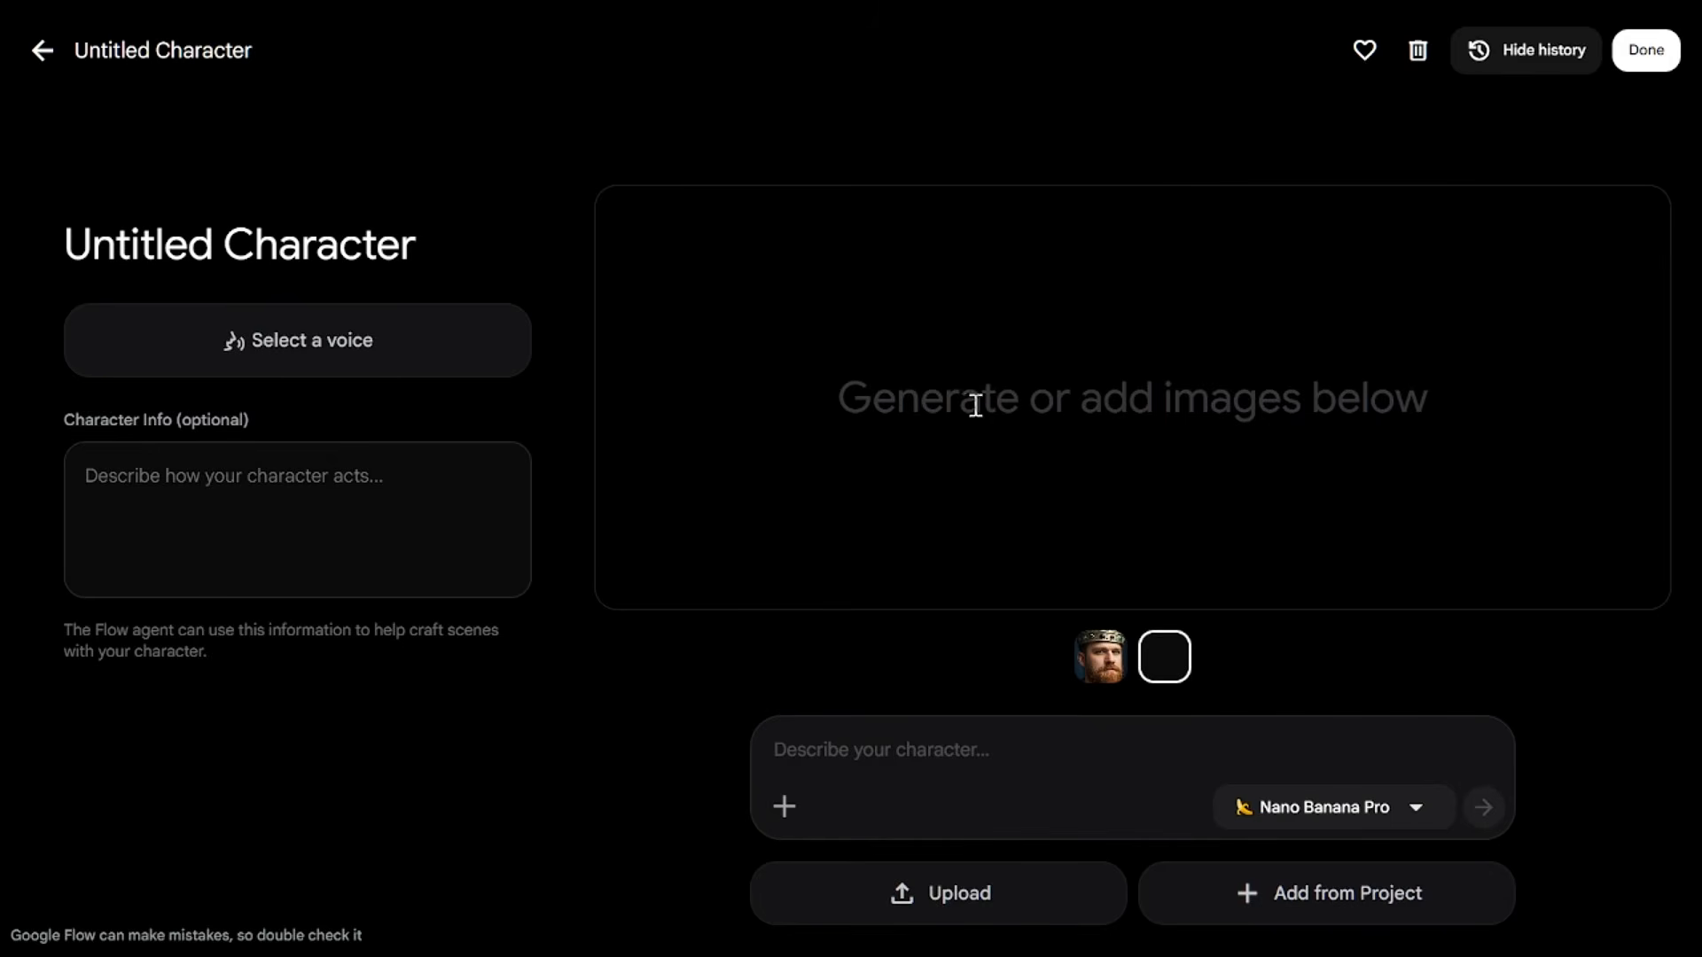
click(1102, 661)
Step: Enter "He is always very confident" as the character info
click(209, 490)
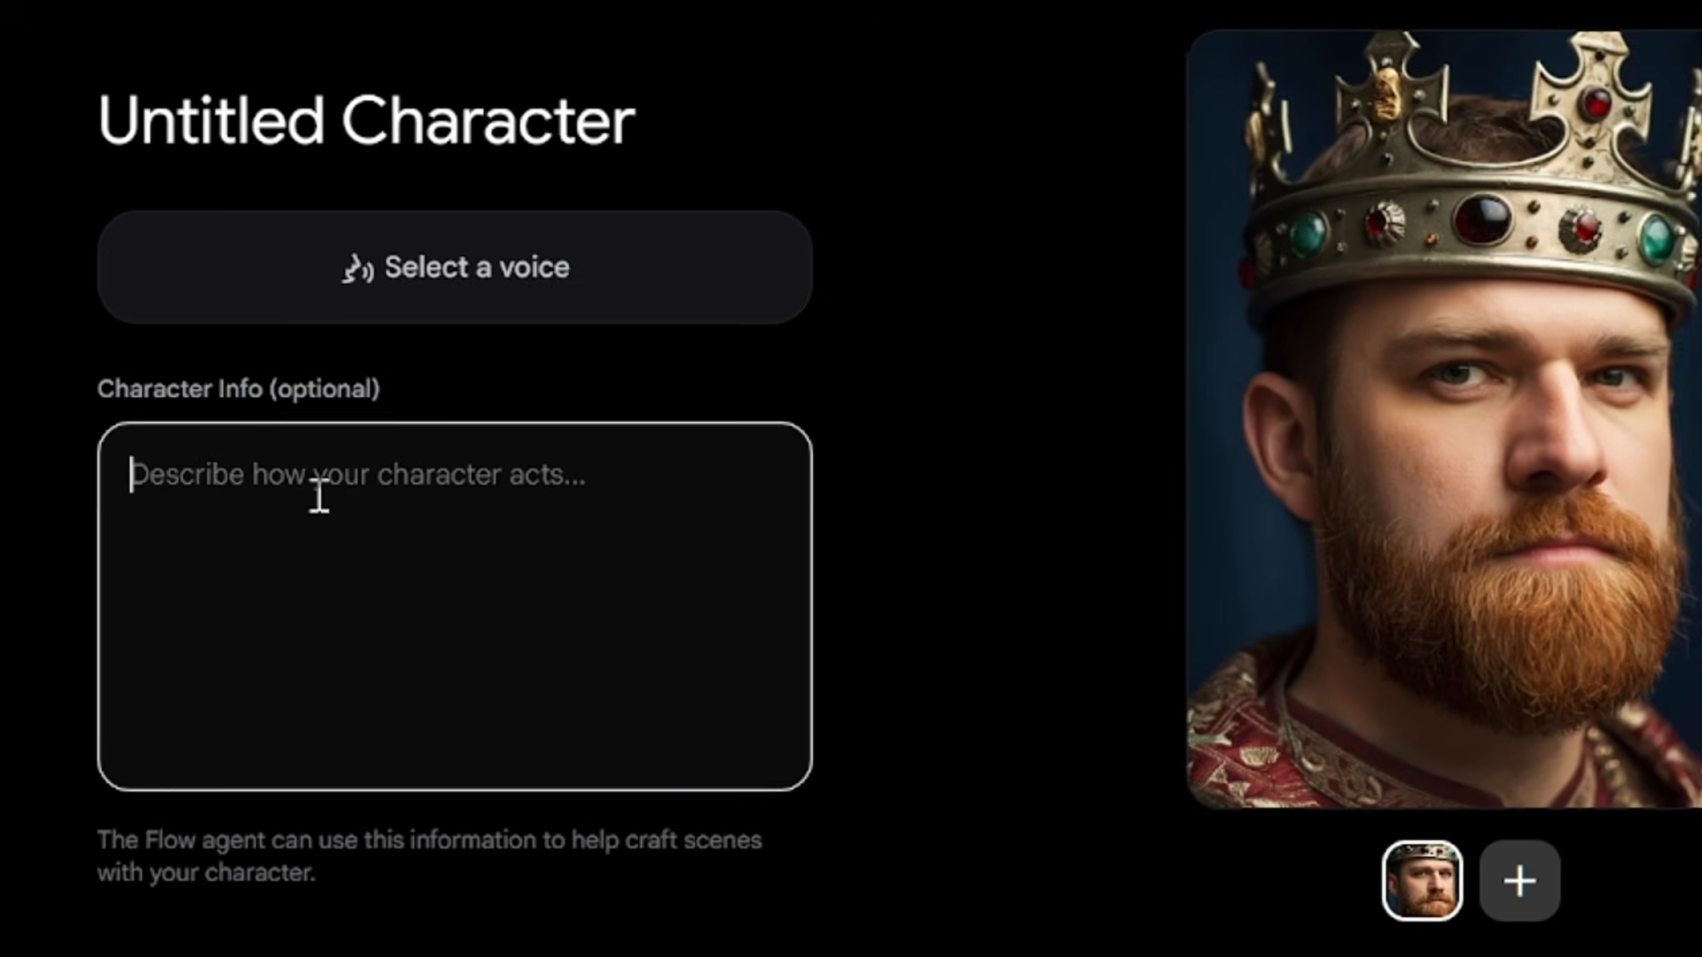
text(He is al)
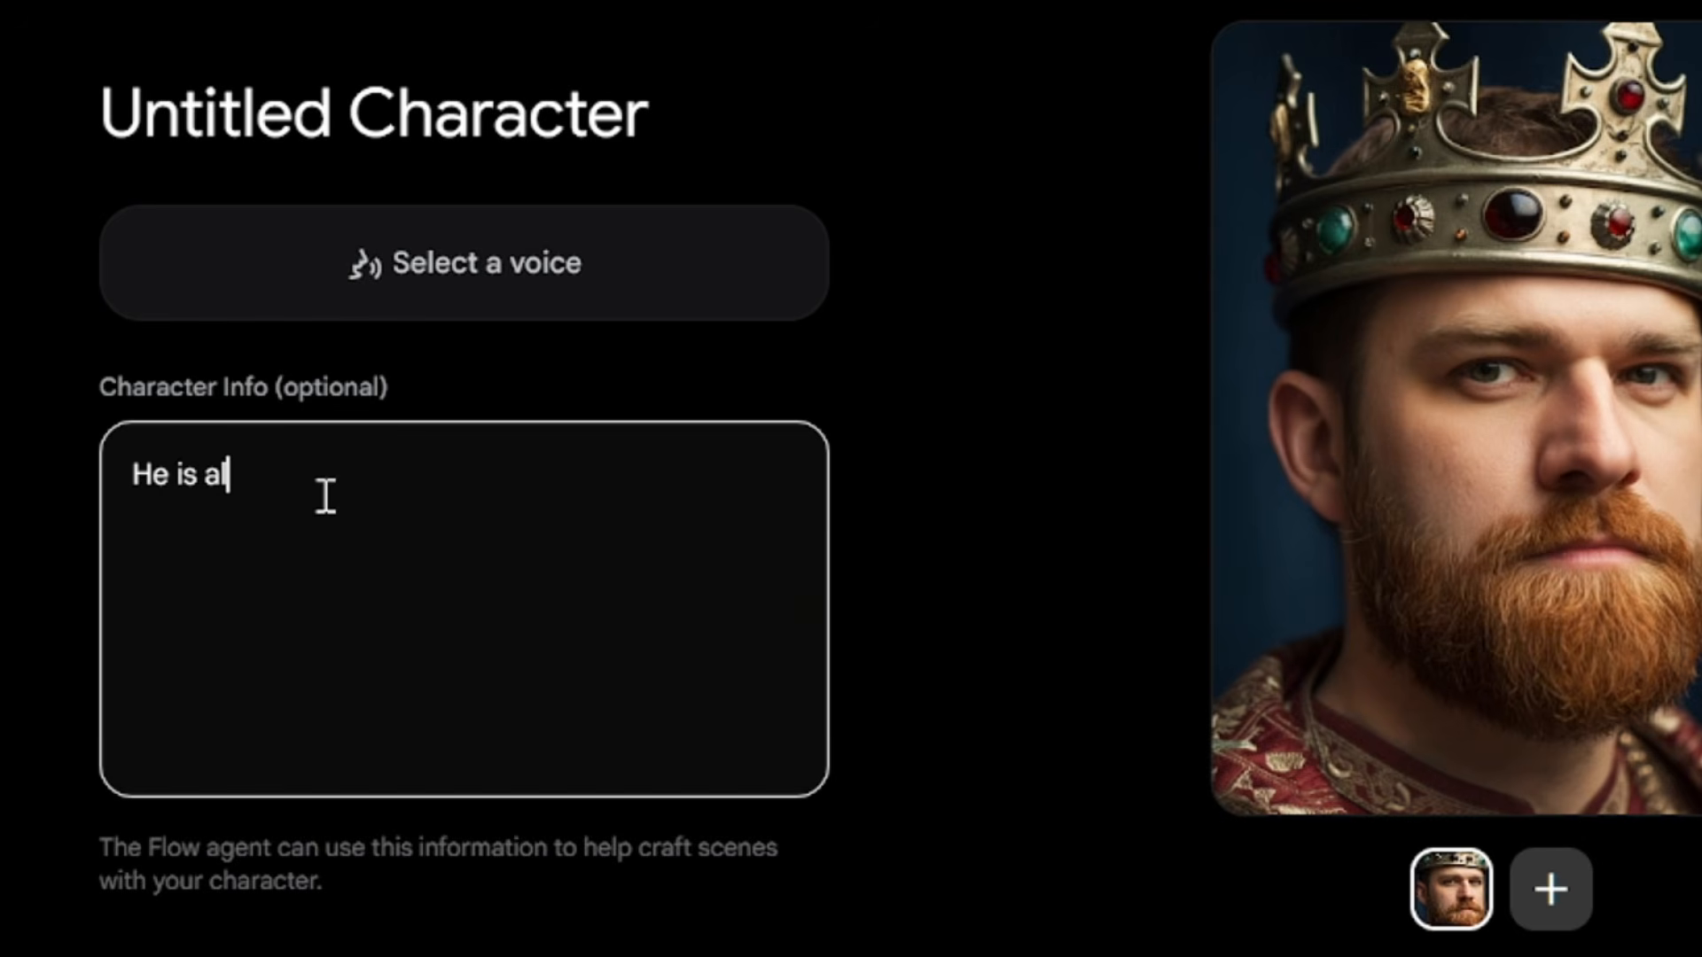
text(ways very confident)
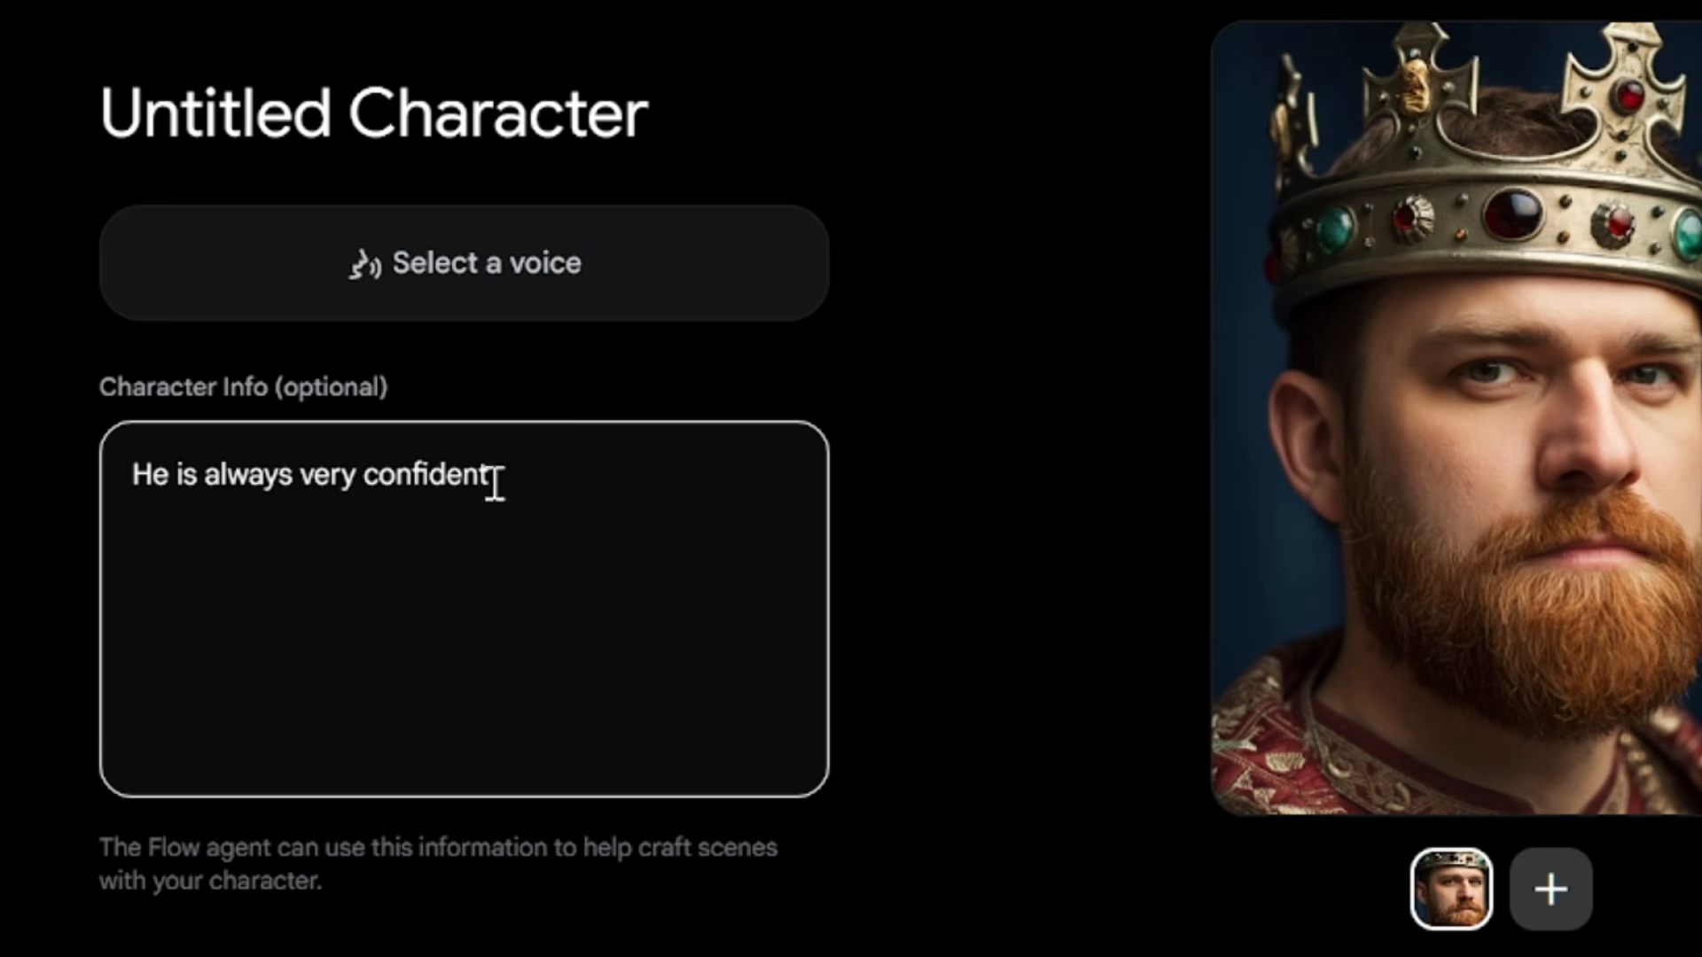
Step: Browse the available character voices and preview the Umbriel voice
click(560, 251)
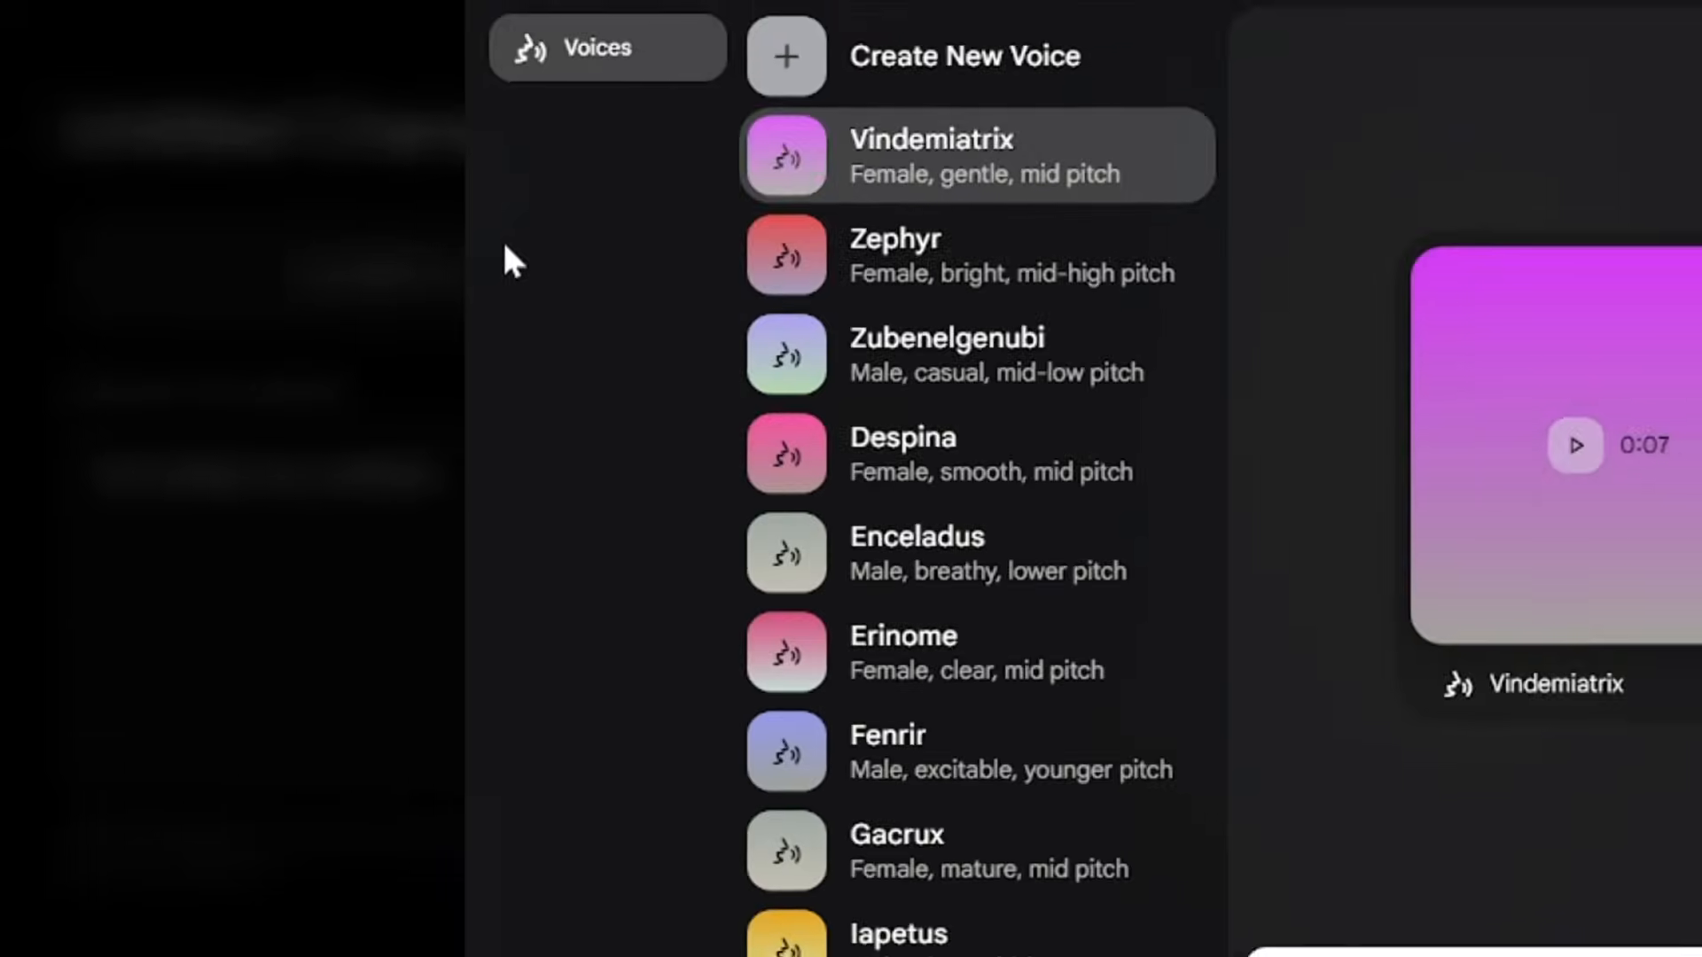
scroll(650, 486, down, 1)
scroll(650, 486, down, 15)
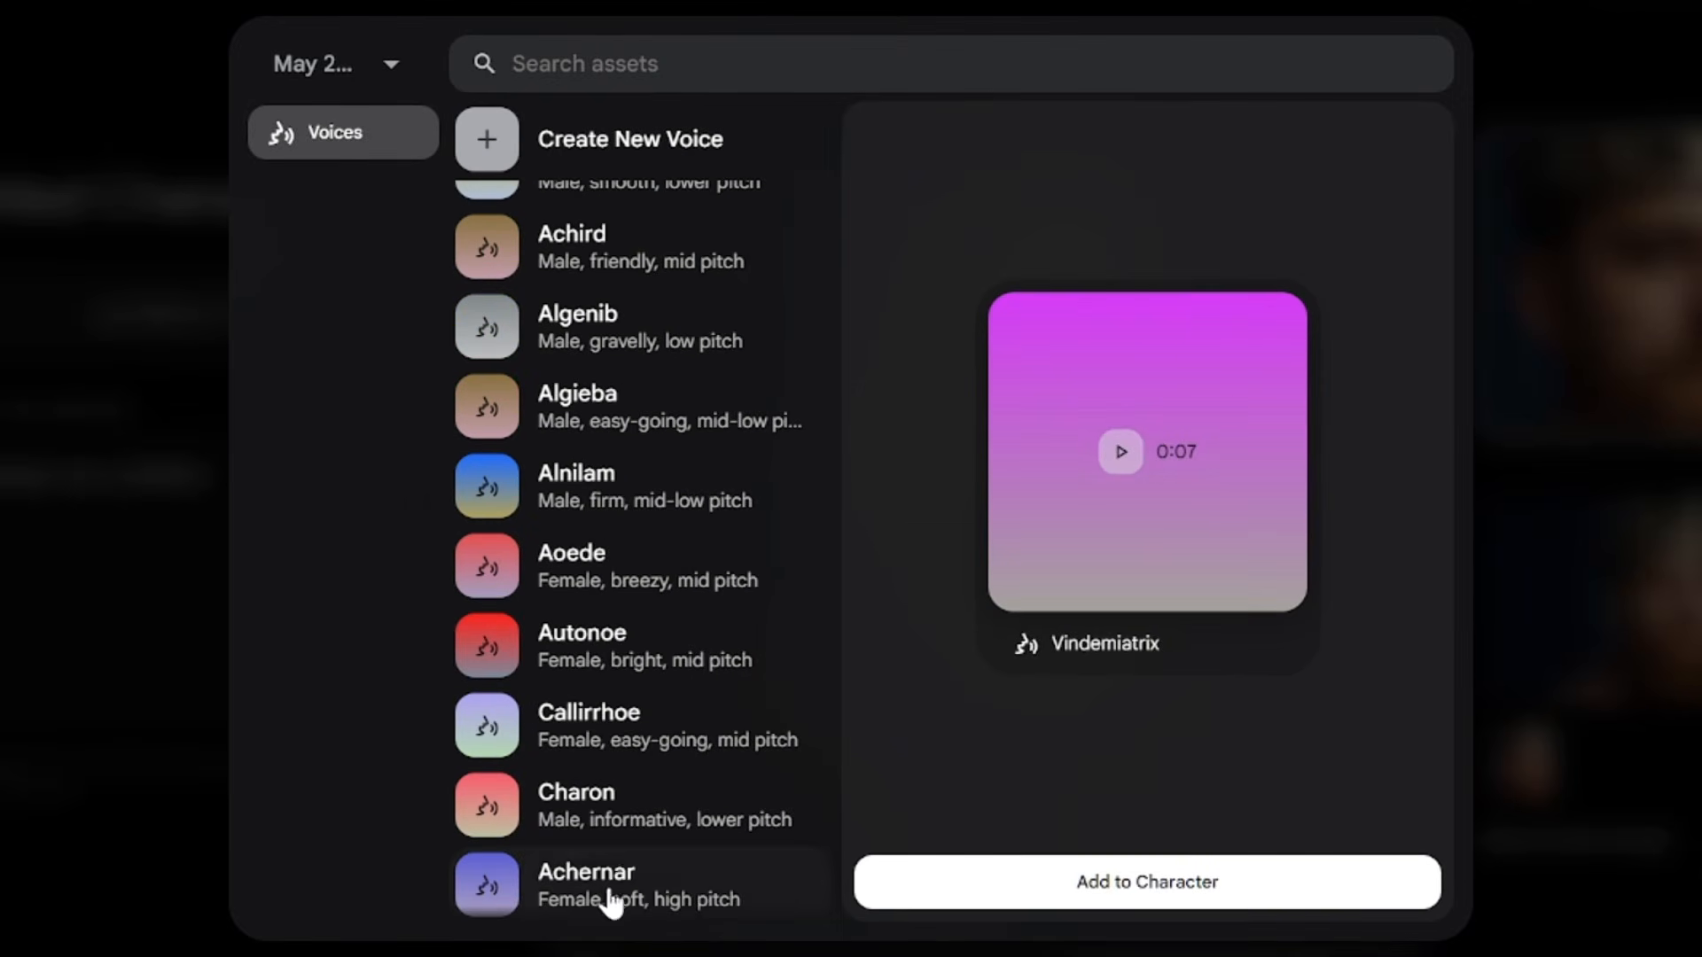
click(662, 809)
click(1121, 452)
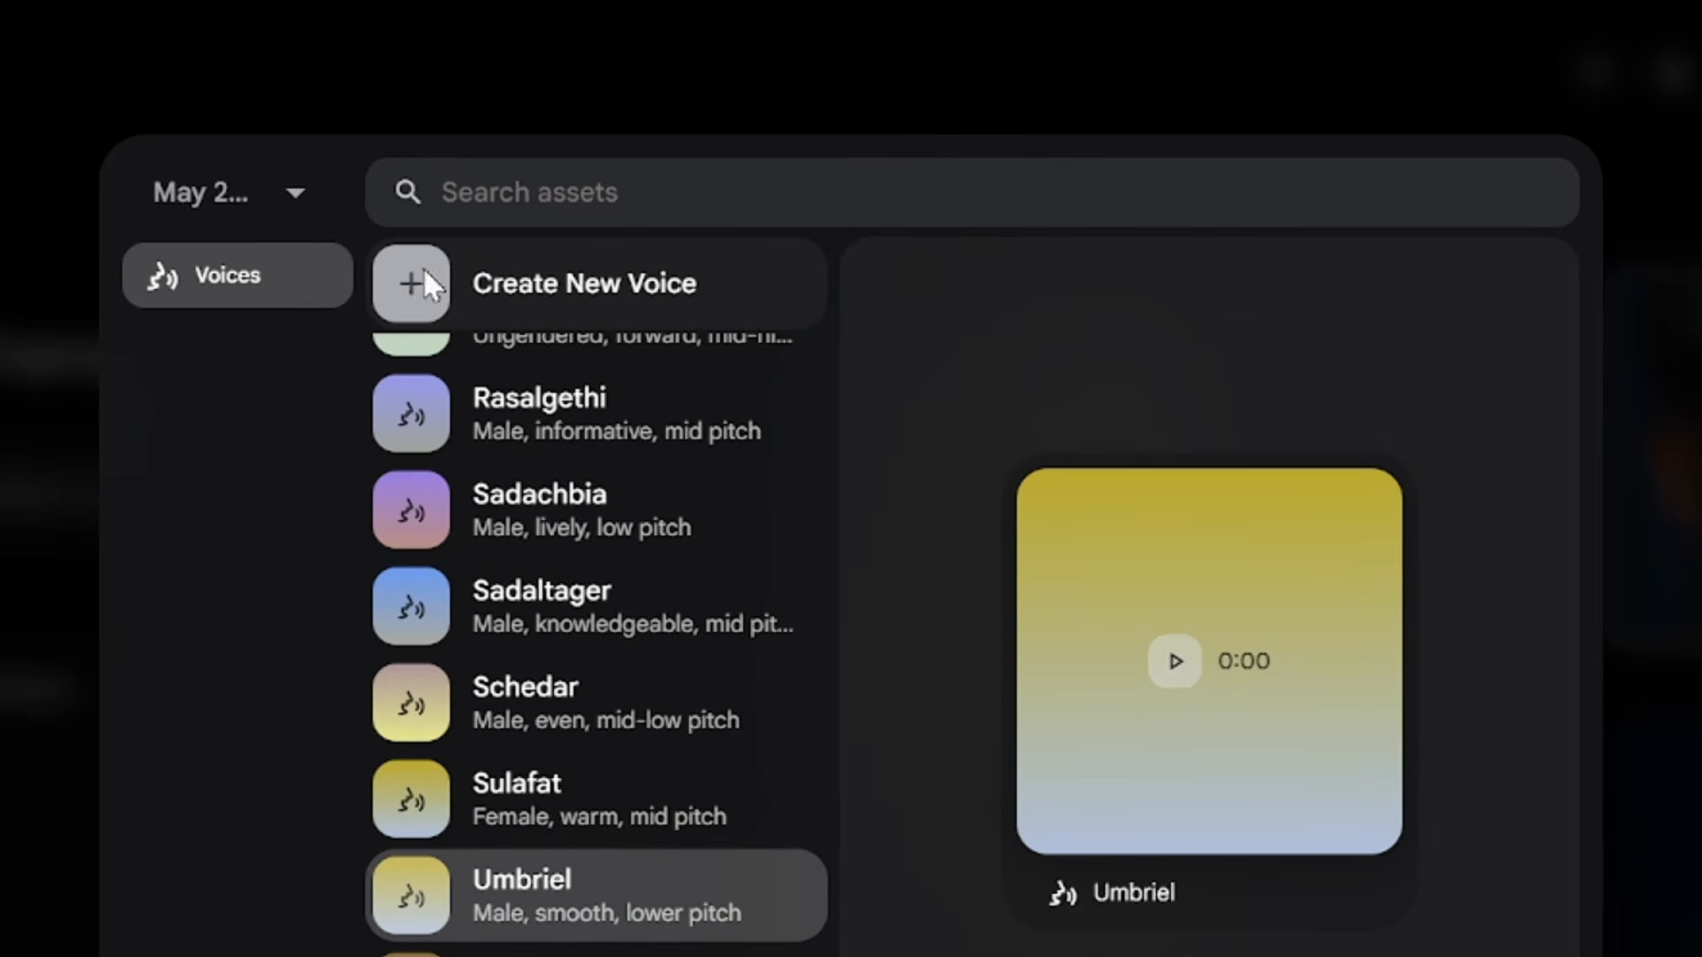
Step: Start a new voice named Henry with the voice performance "low pitch, middle-aged man"
click(423, 282)
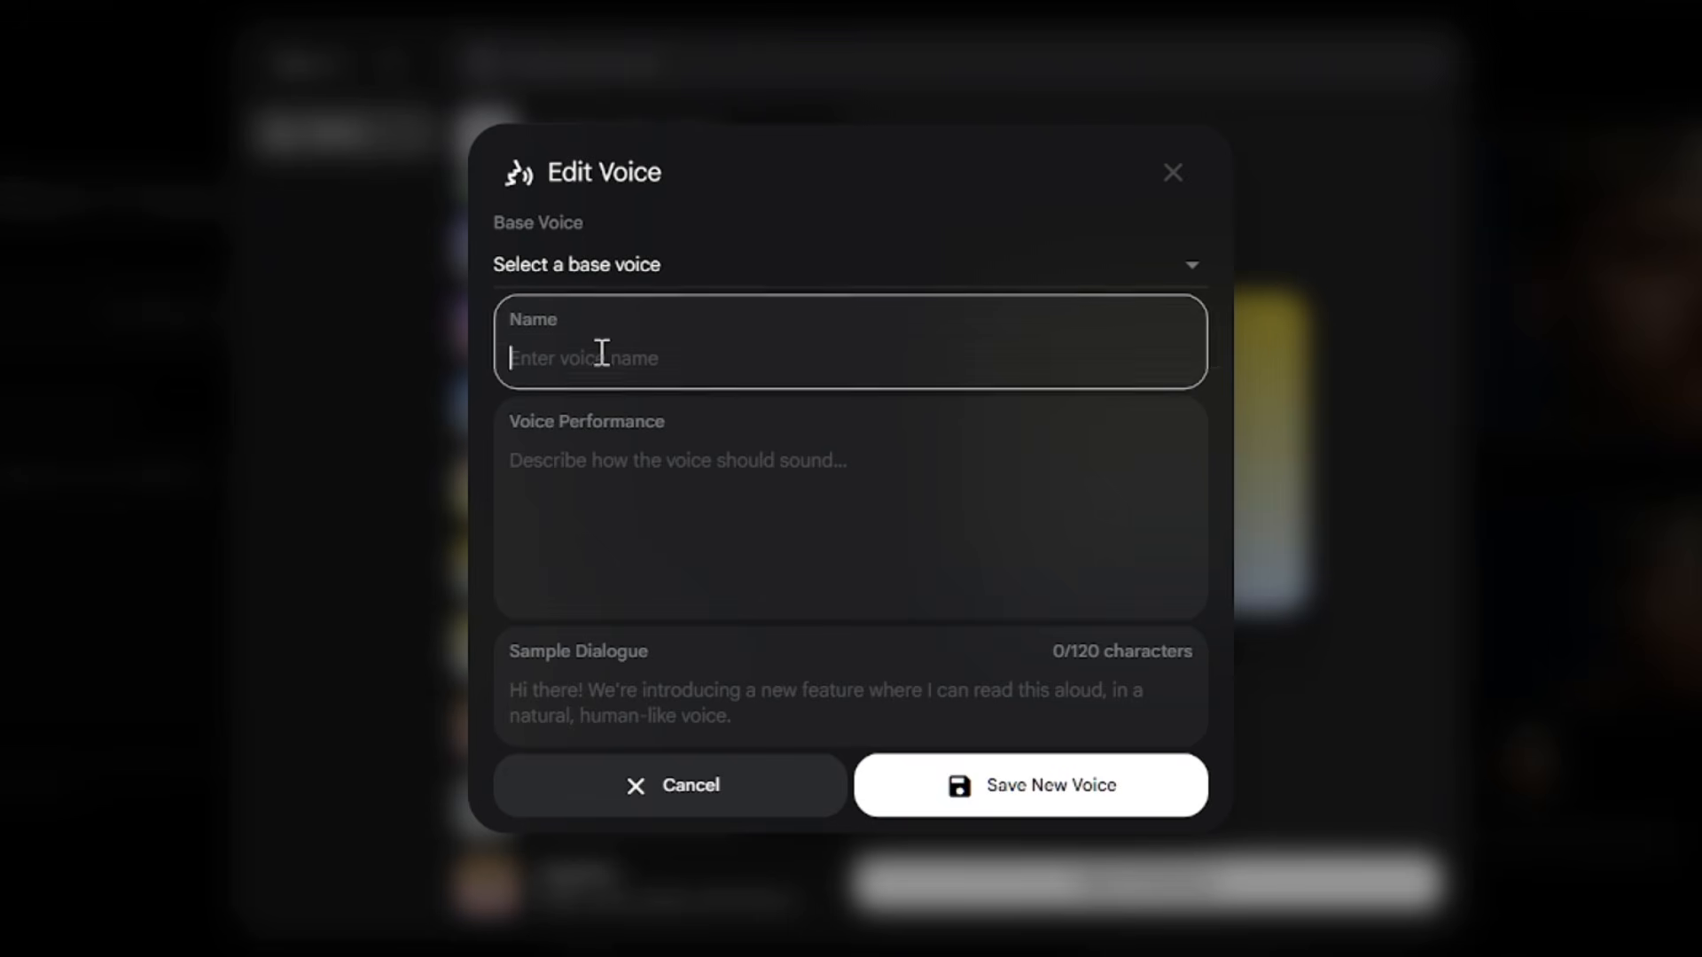
text(Henry)
click(608, 453)
text(low pitch, middle-aged)
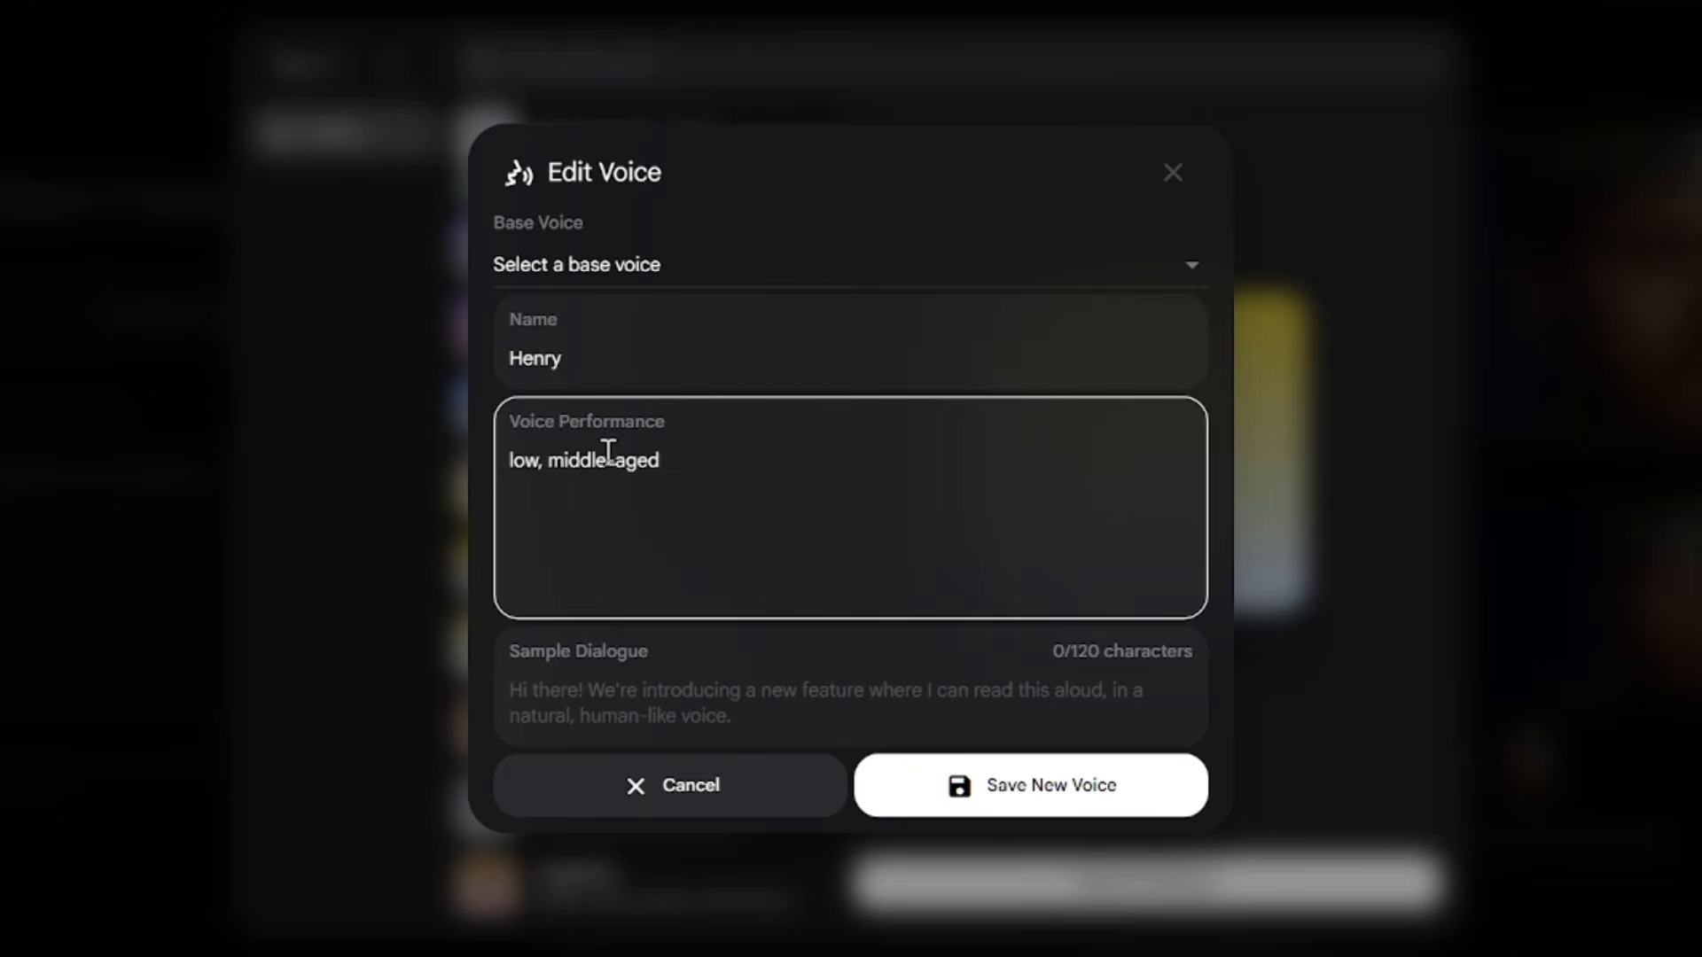
text( man)
click(539, 460)
text(pitch)
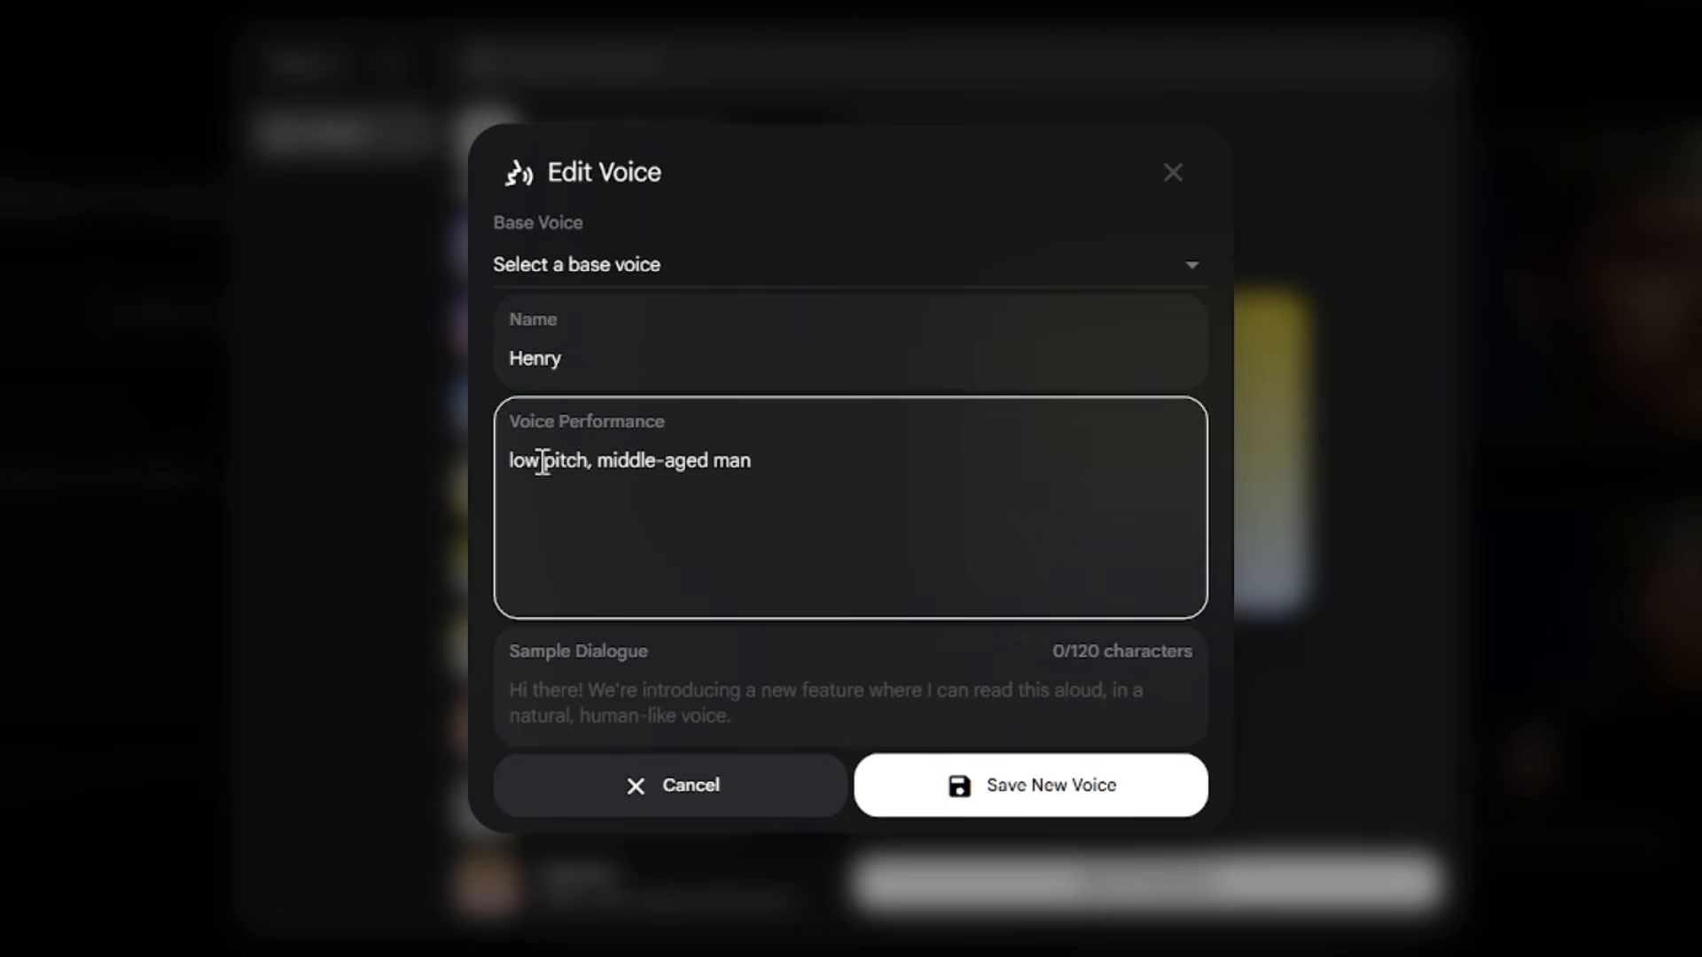
Step: Enter the sample dialogue "Some text just to test this voice and see if it matches my character" and try to save the voice
click(656, 695)
text(Some text just to test this voice and see if it matches my character)
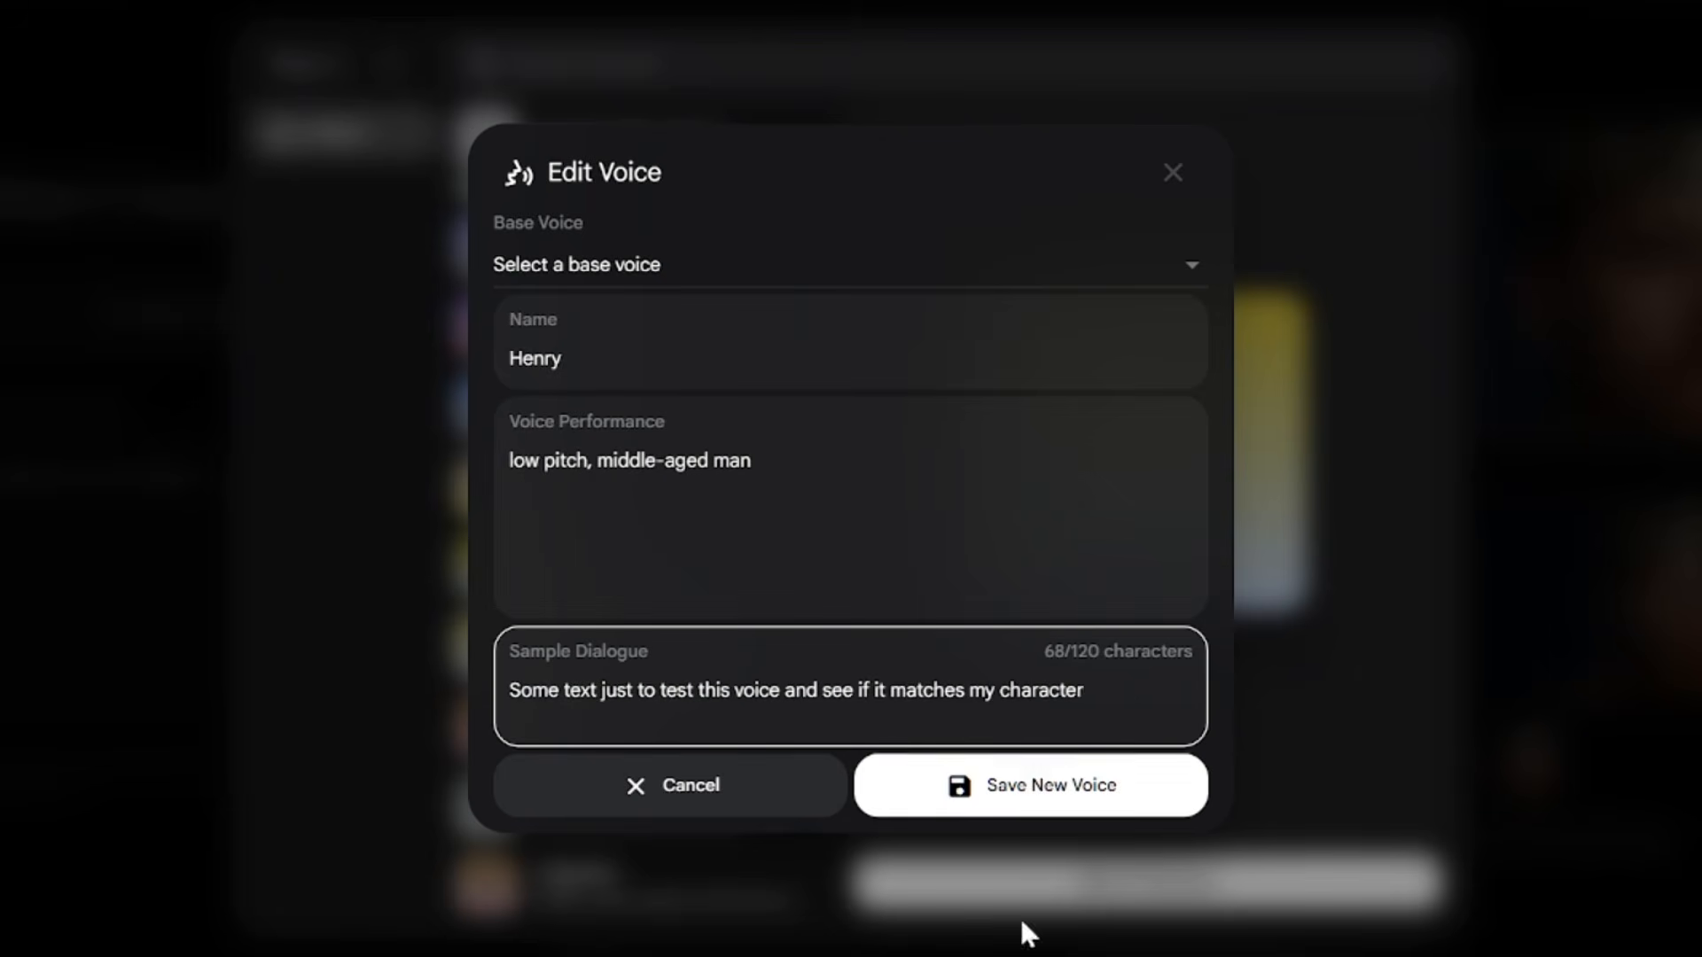
click(962, 802)
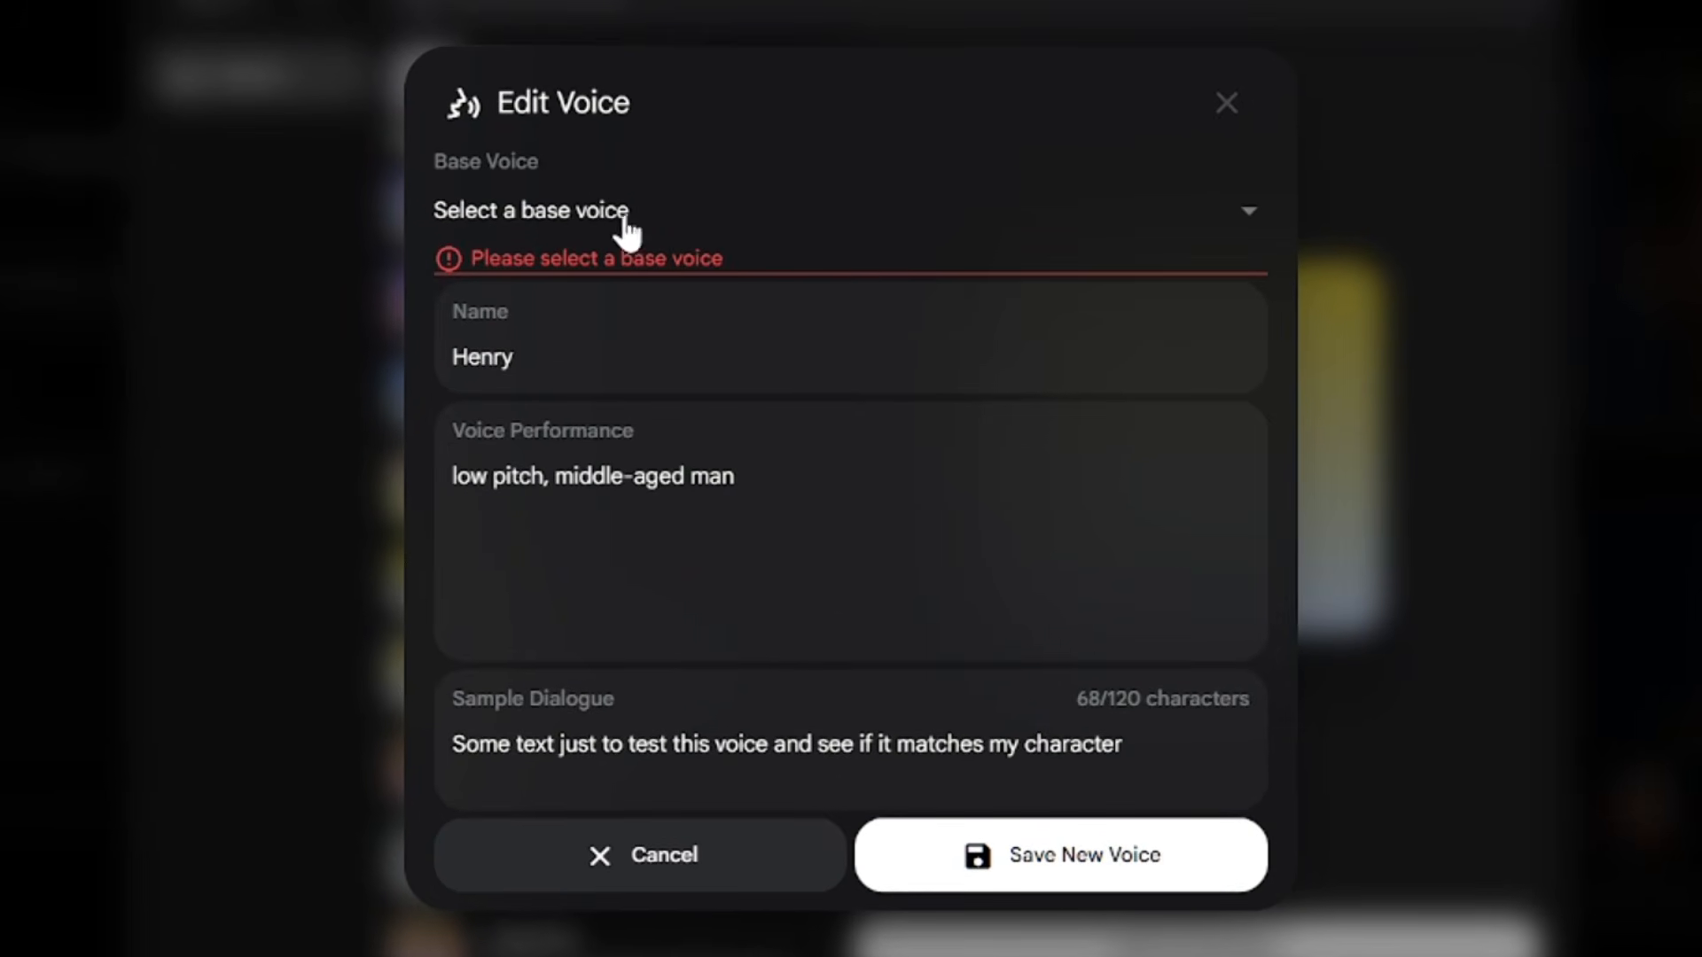
Step: Set the new voice's base voice to Algenib and generate its audio preview
click(644, 212)
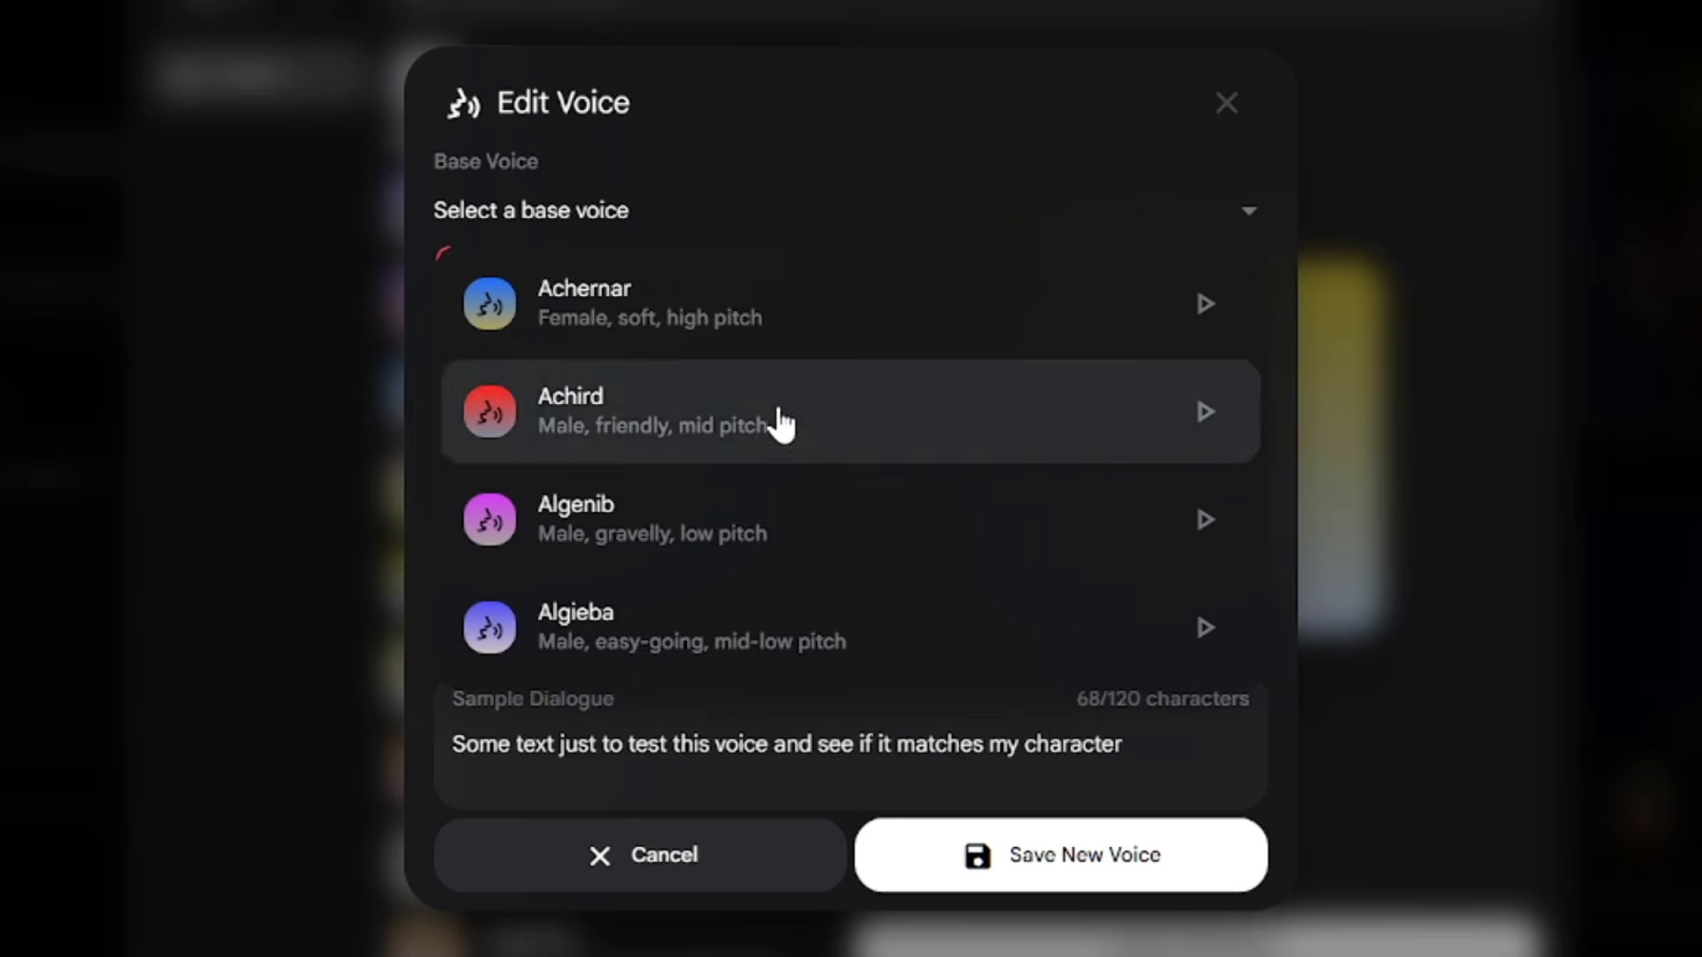
click(741, 547)
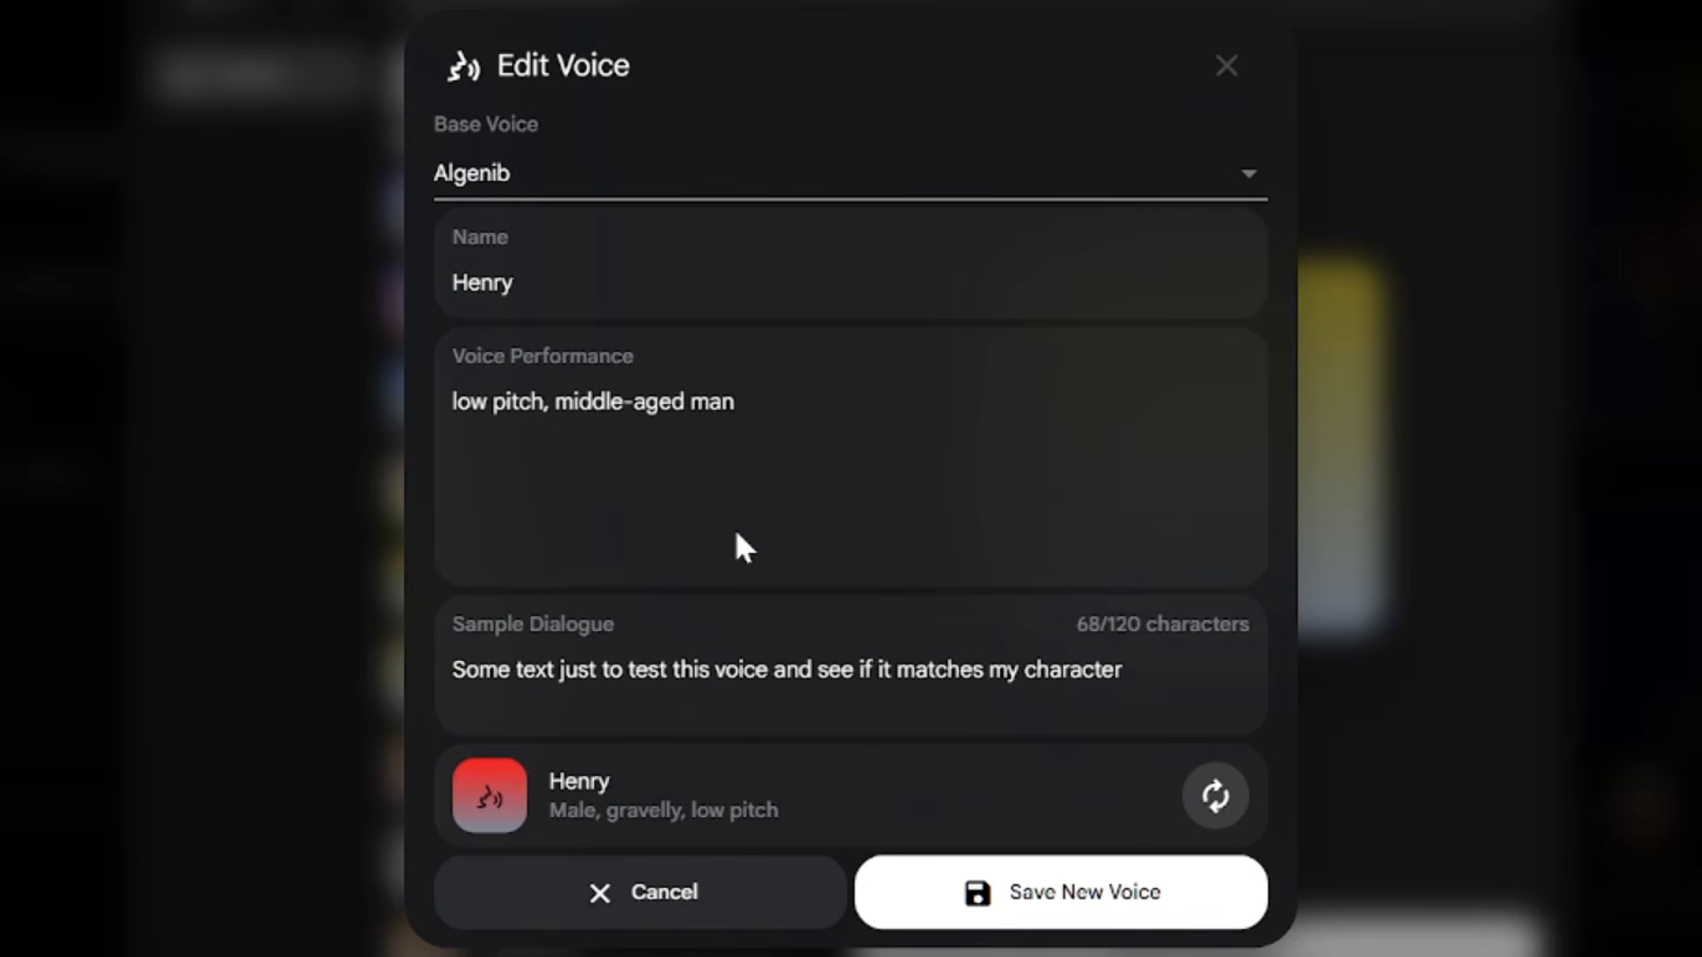
click(1222, 795)
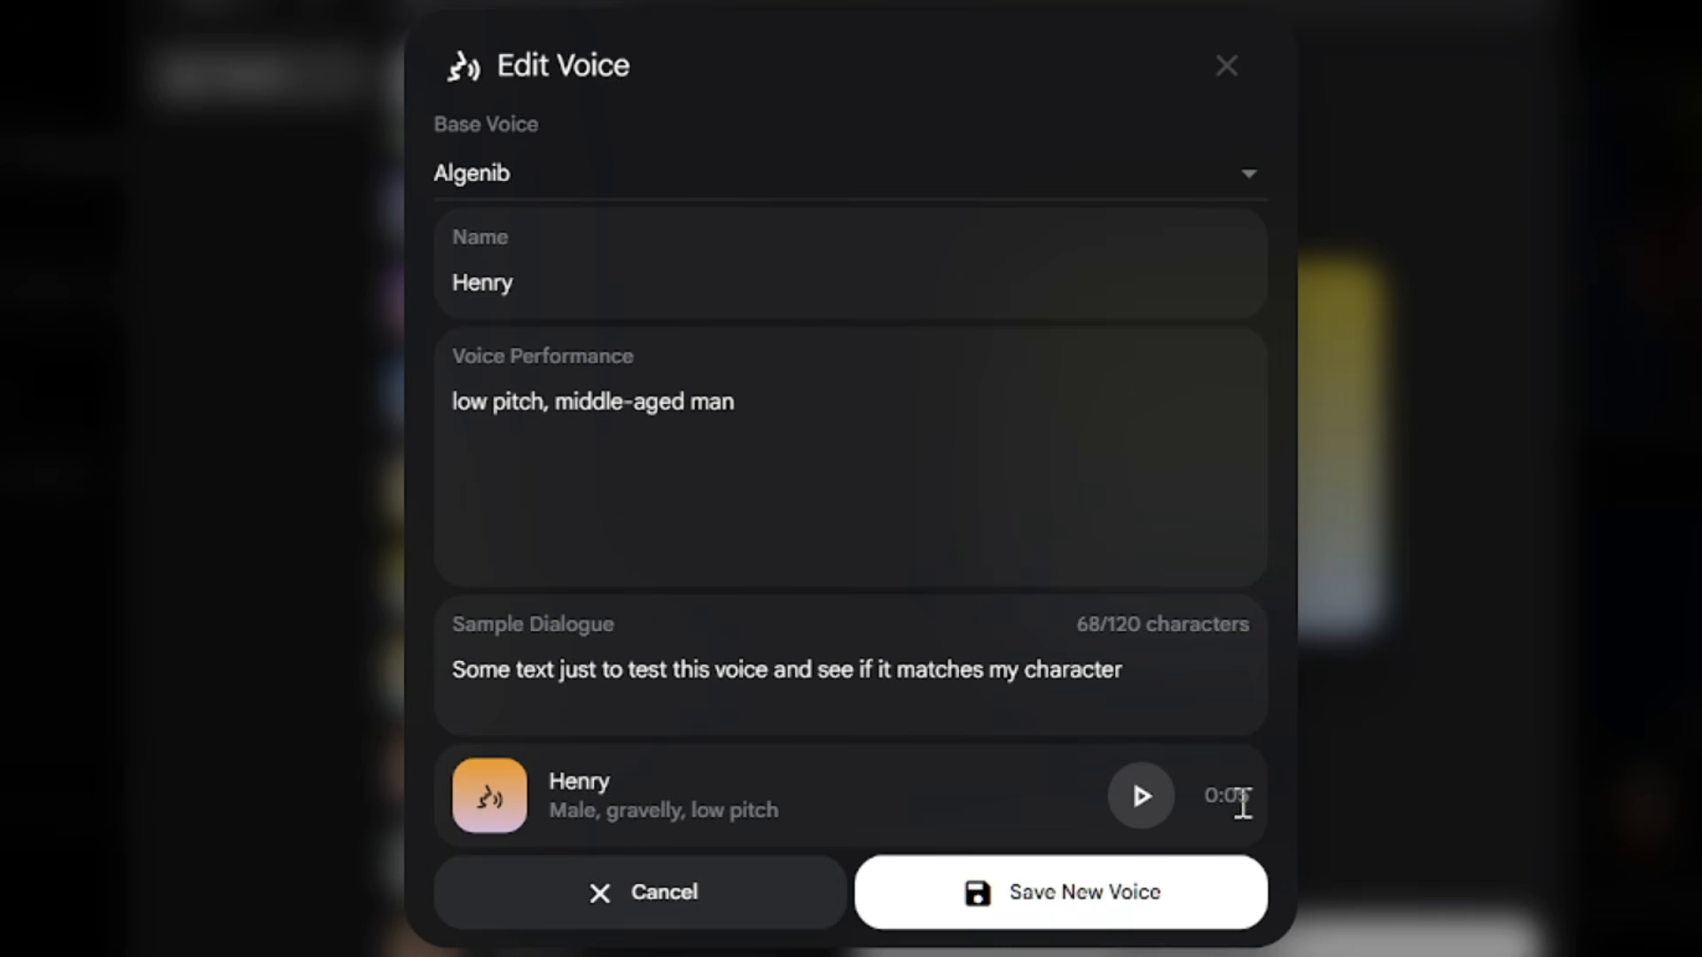
Step: Play the generated Henry voice preview, save it as a new voice and assign it to the character
click(1137, 796)
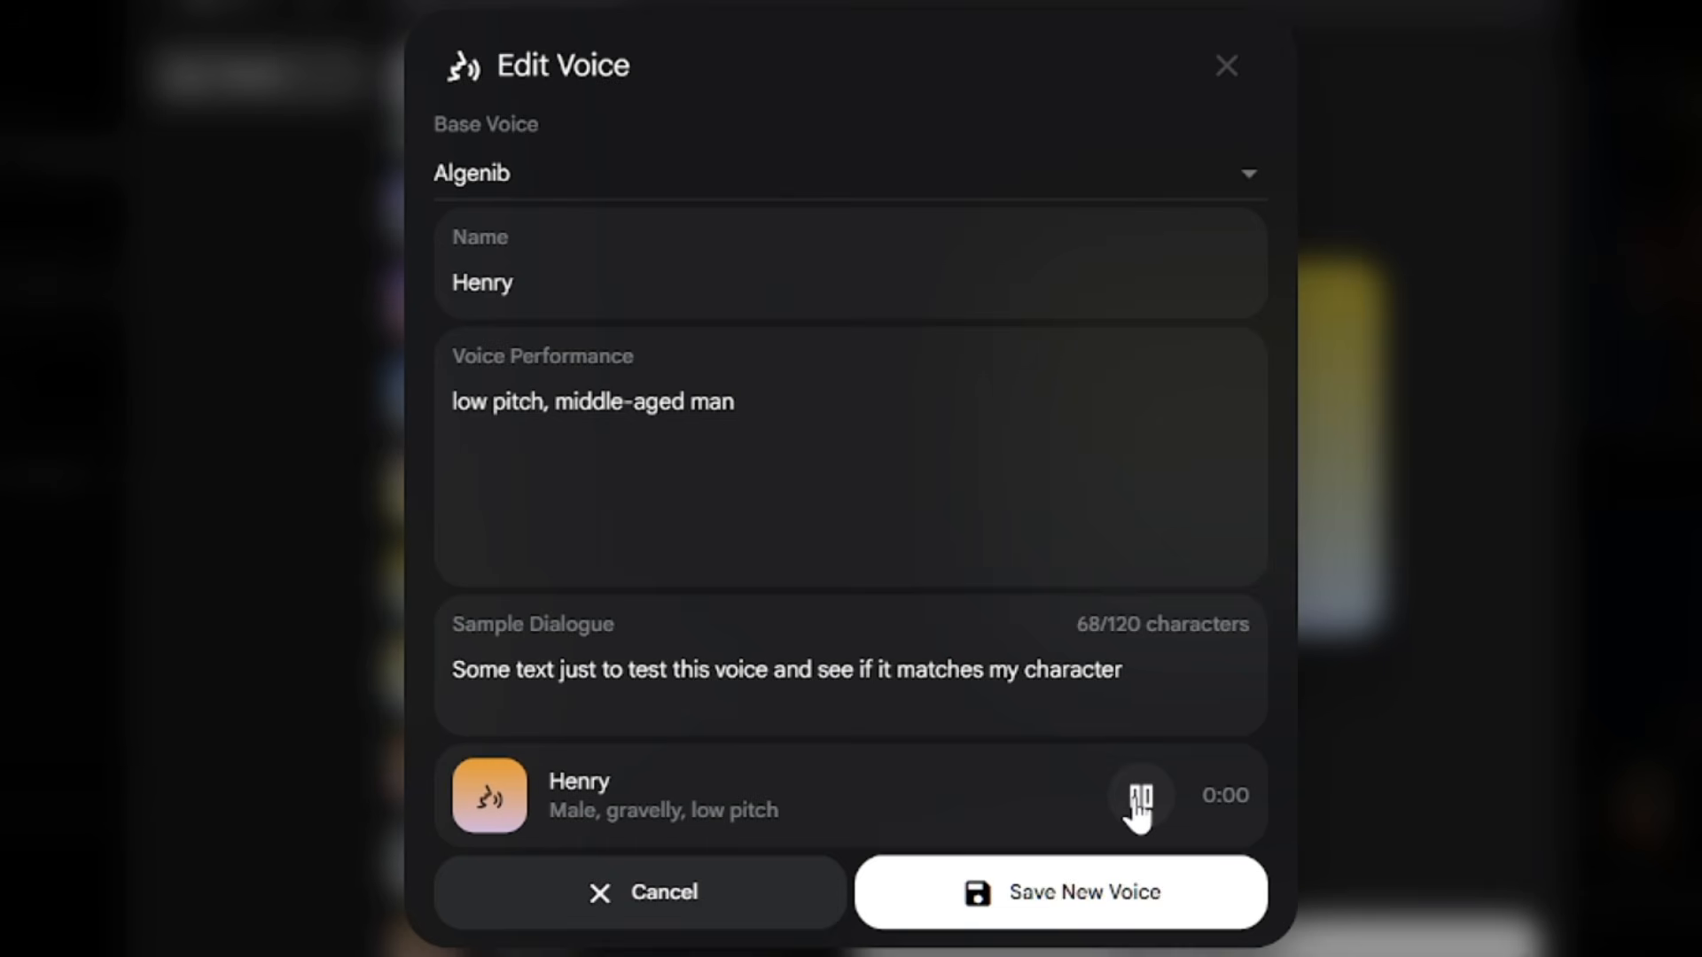
click(1015, 910)
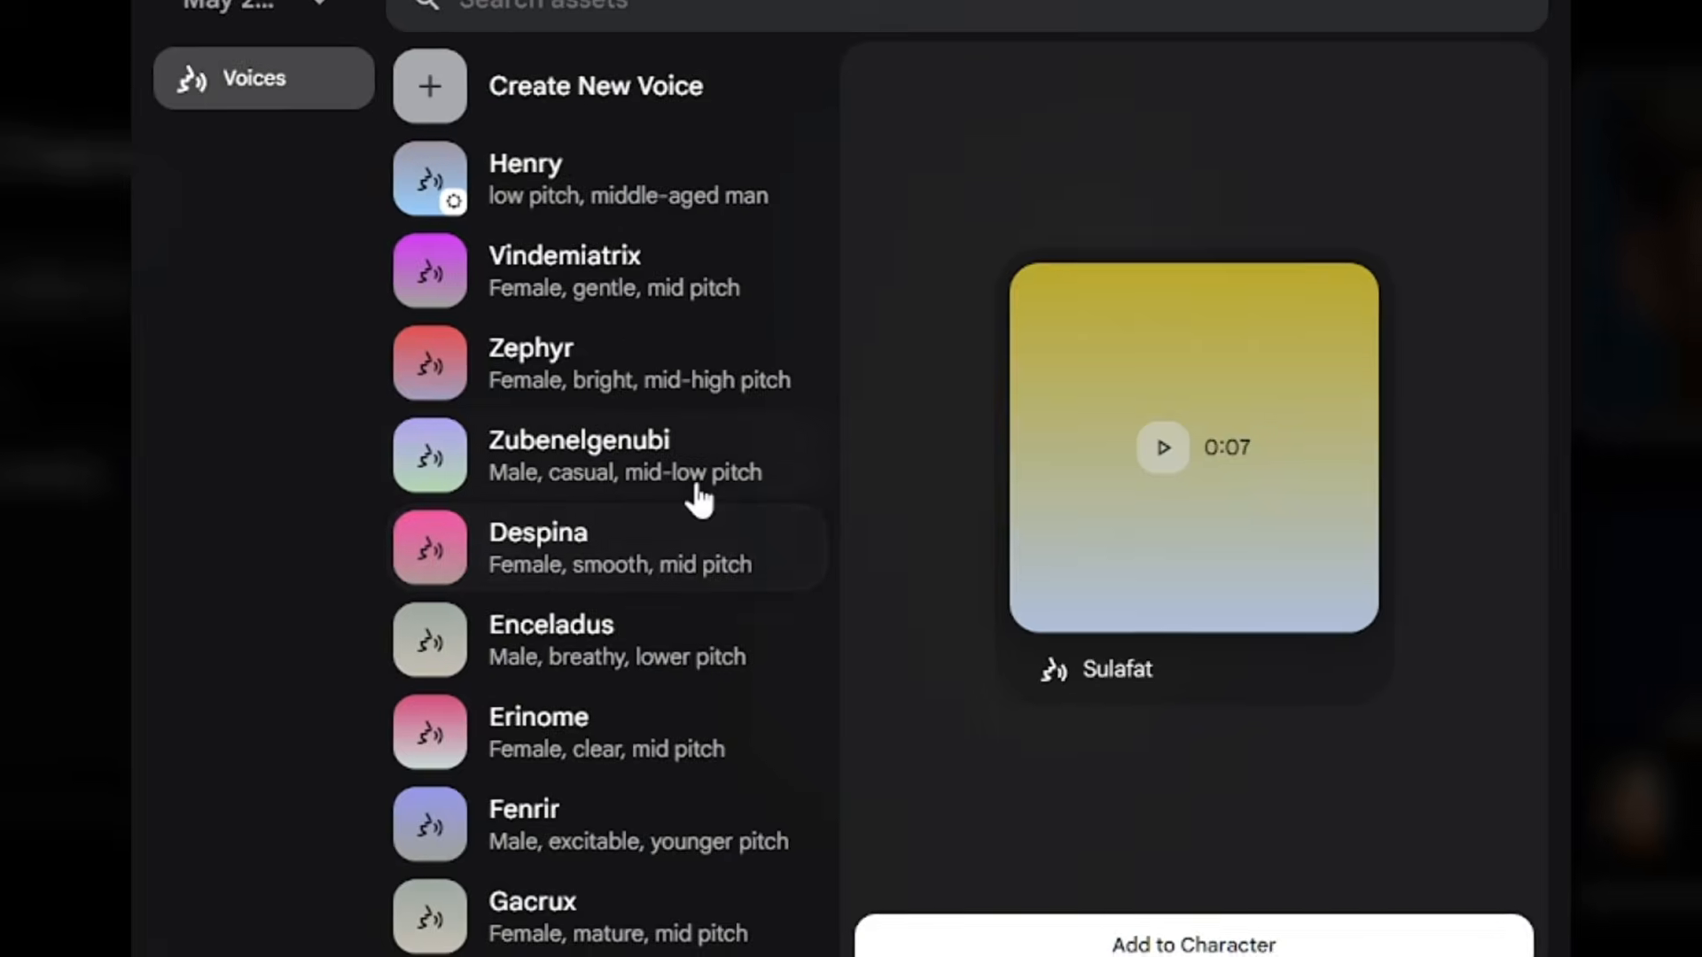
click(626, 215)
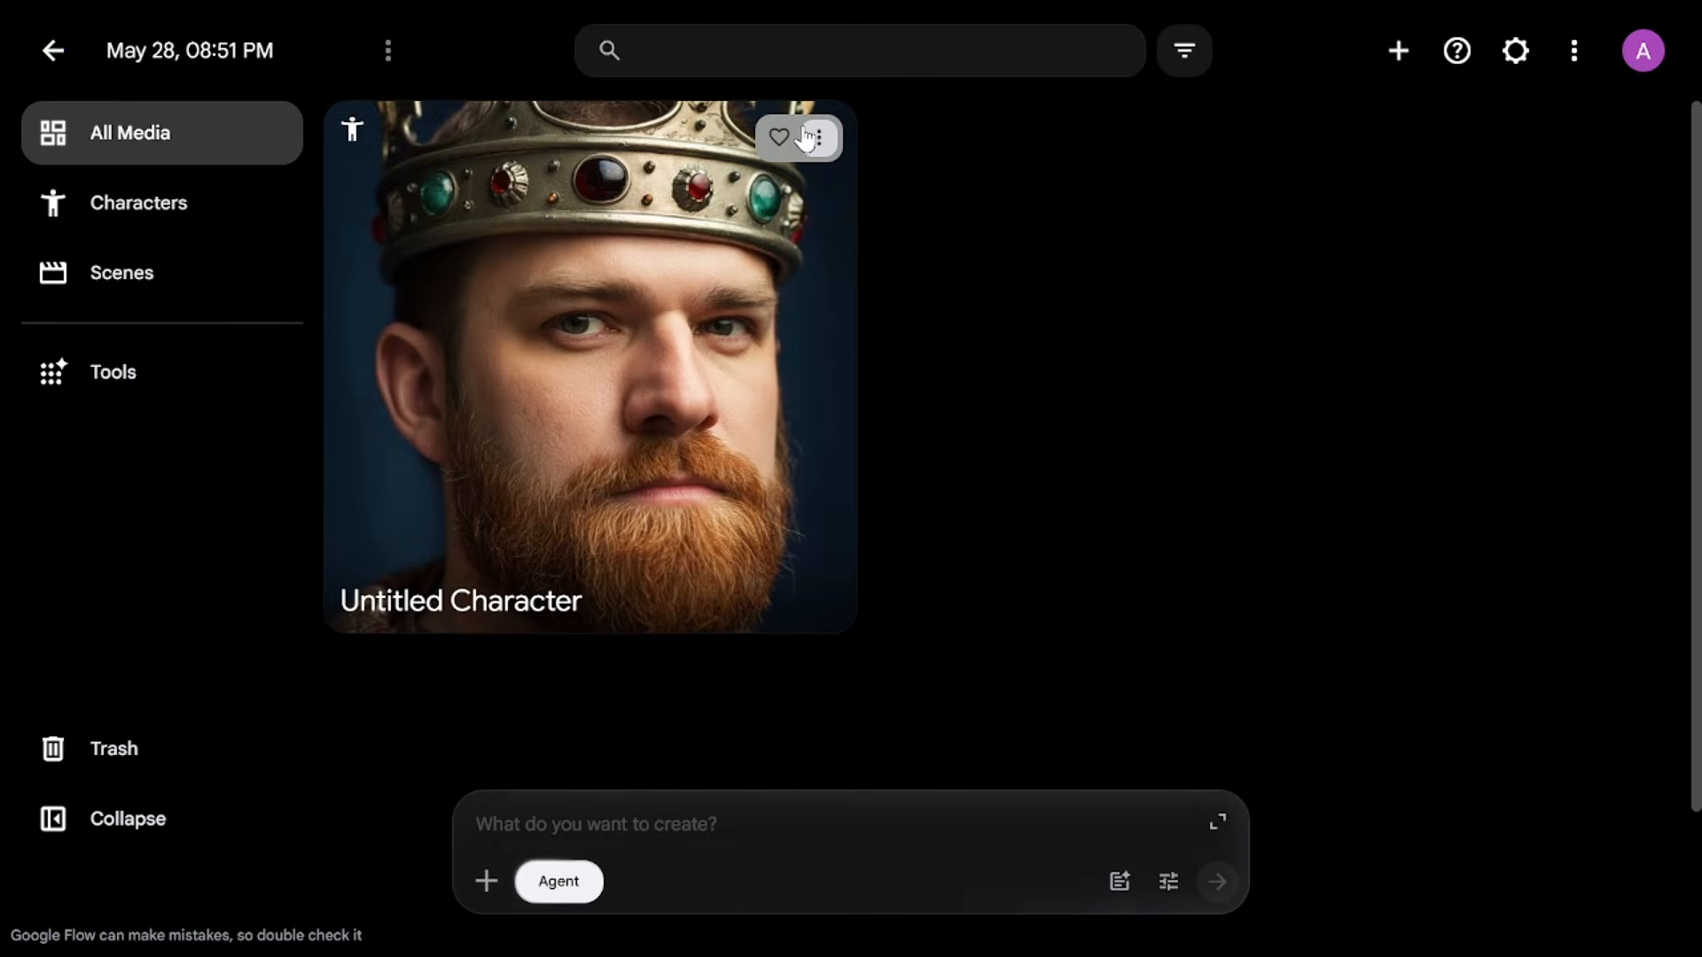
Step: Rename the untitled king character to Henry and finish editing it
click(625, 333)
click(521, 250)
key(BackSpace)
text(Henry)
click(1649, 55)
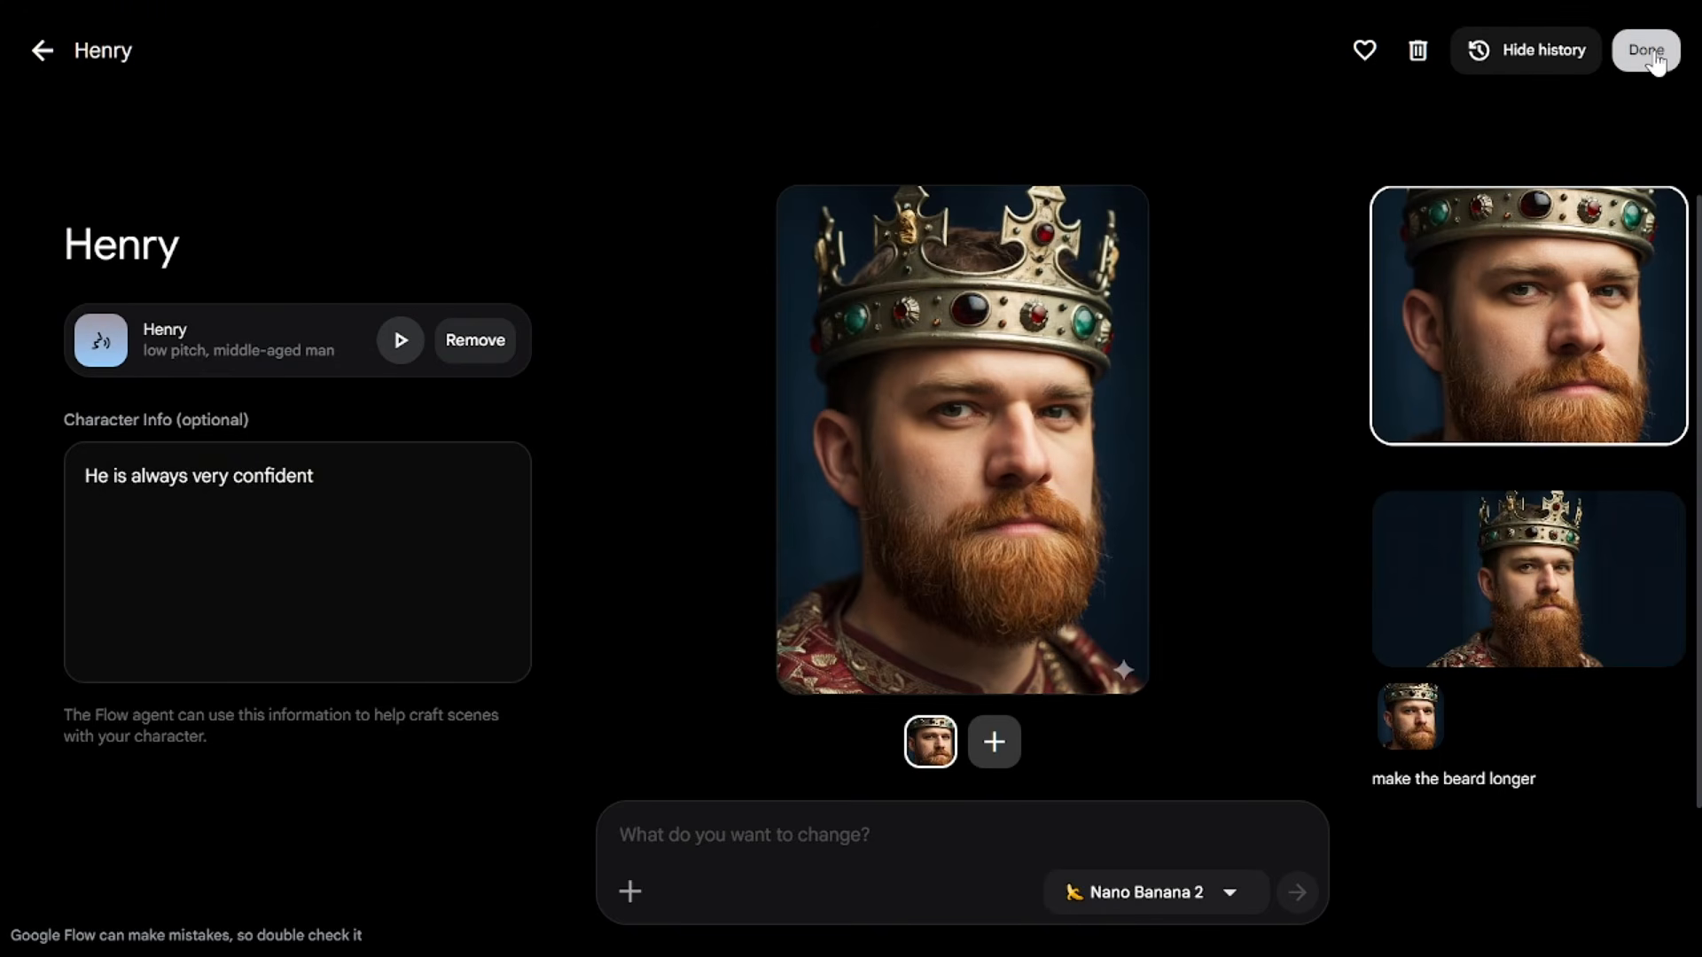
Step: Start a new character from a preset, change "sharp" jawline to "soft" in its prompt and generate it
click(730, 305)
click(597, 395)
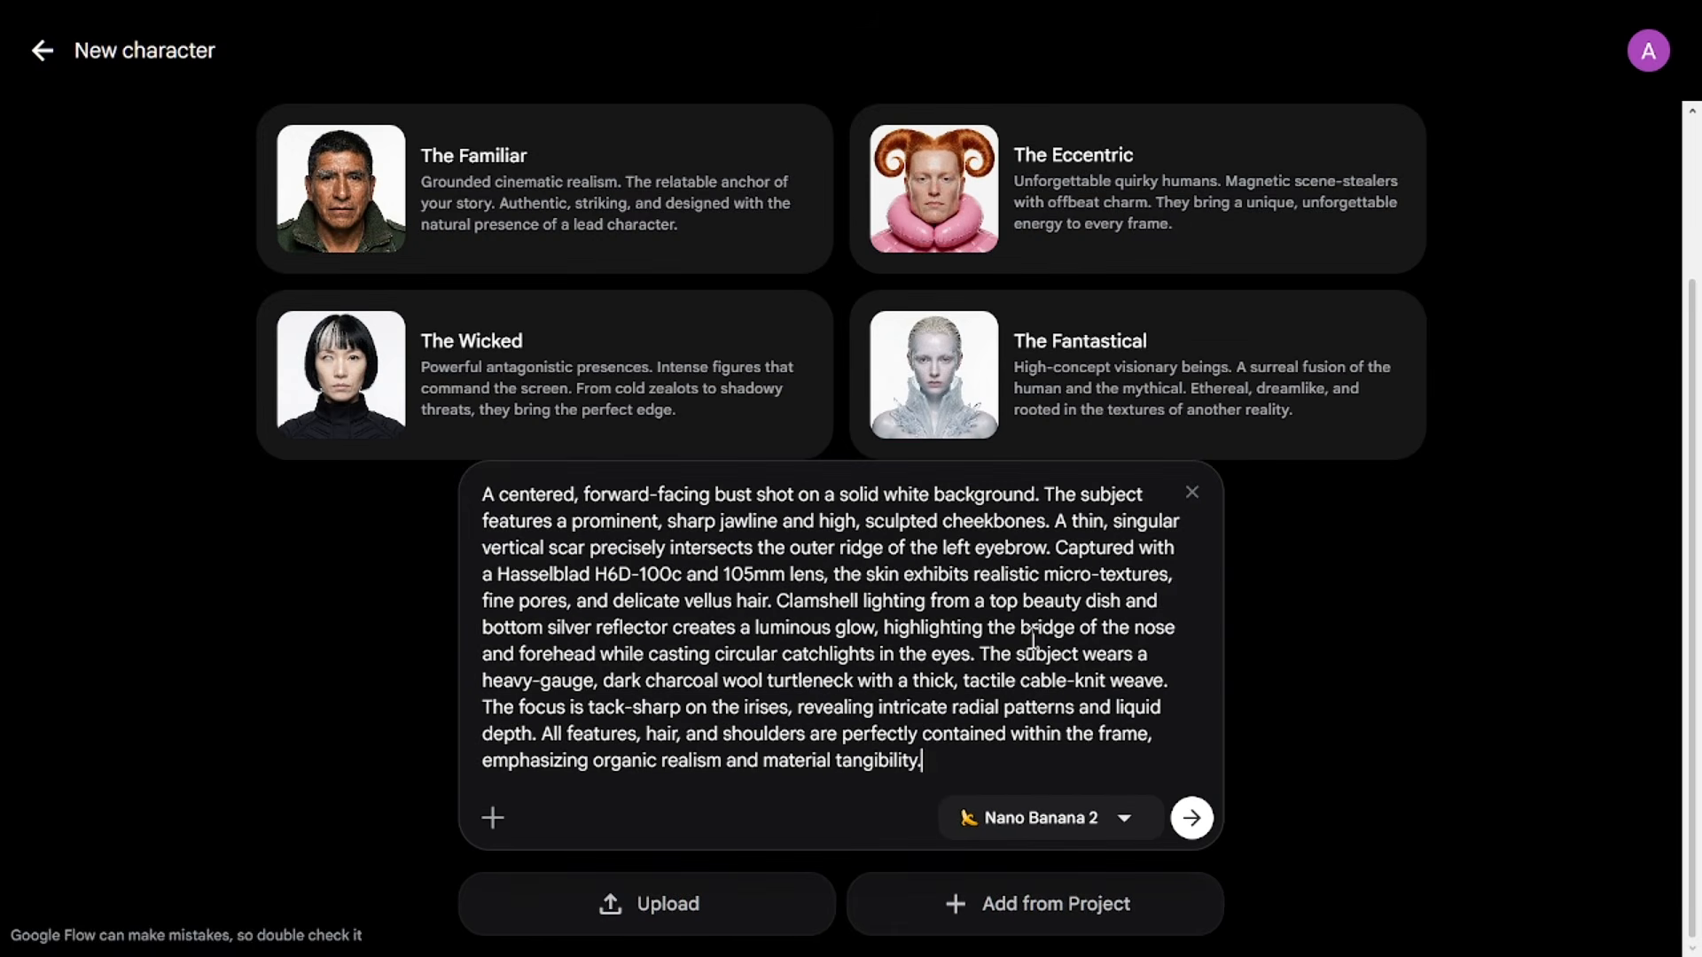
double_click(676, 523)
text(soft)
click(1204, 823)
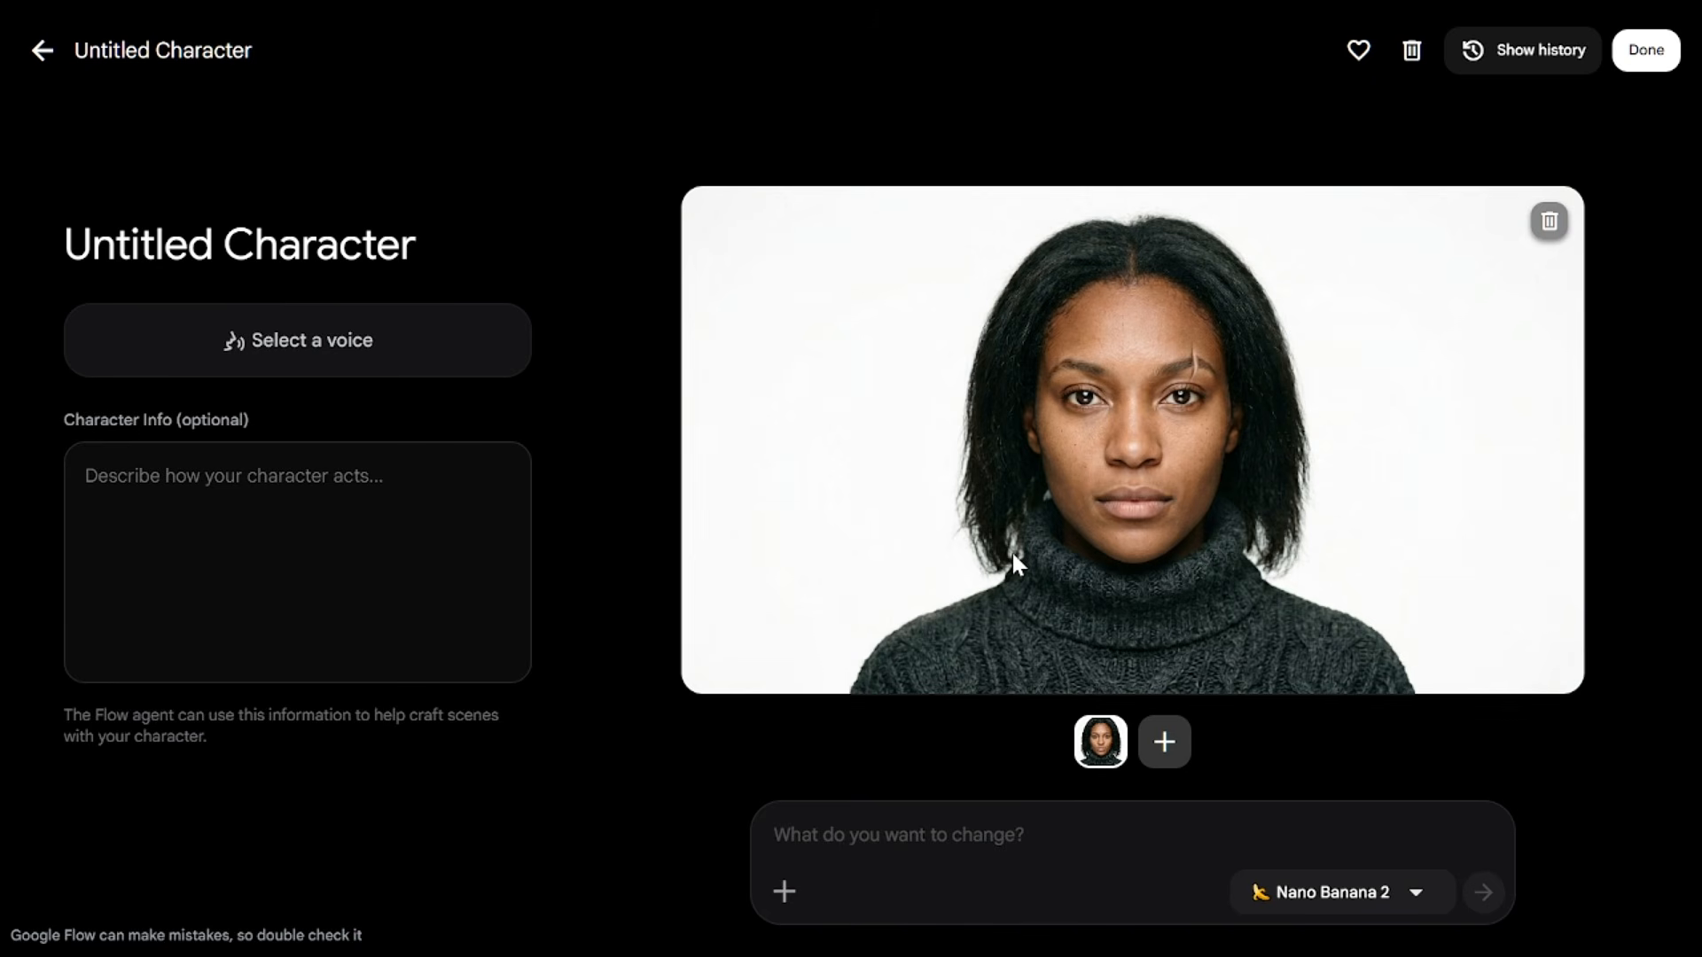
Step: Return to the character list and delete the untitled character in the dark turtleneck
click(57, 60)
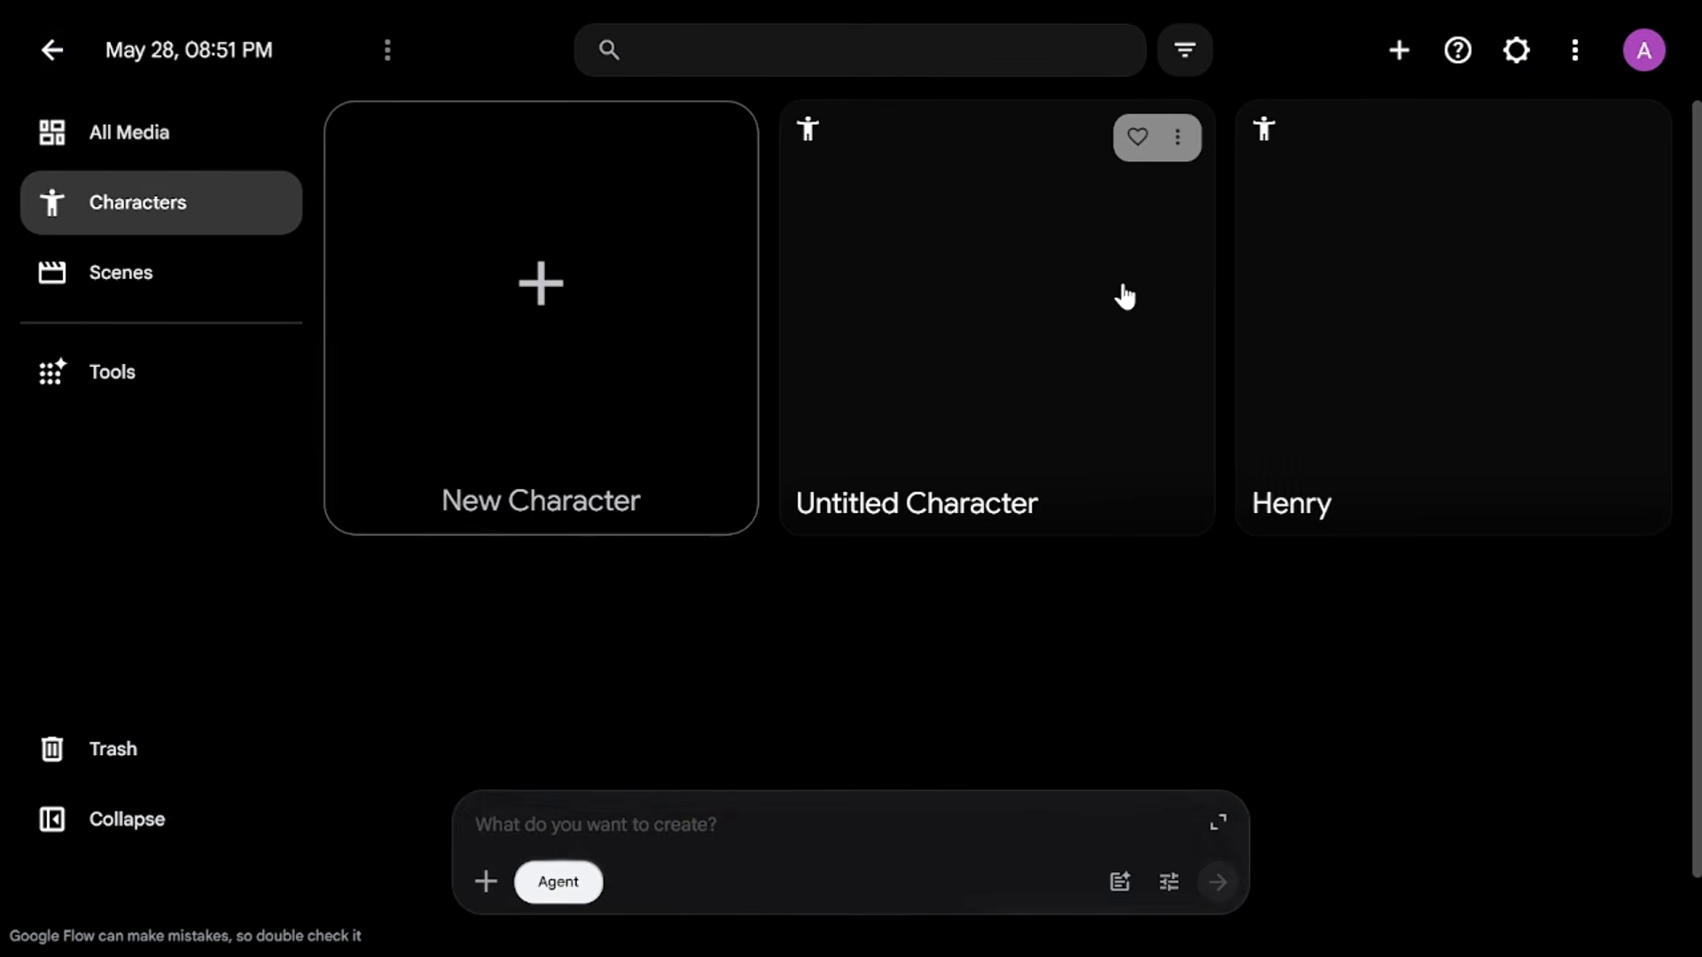
click(1177, 137)
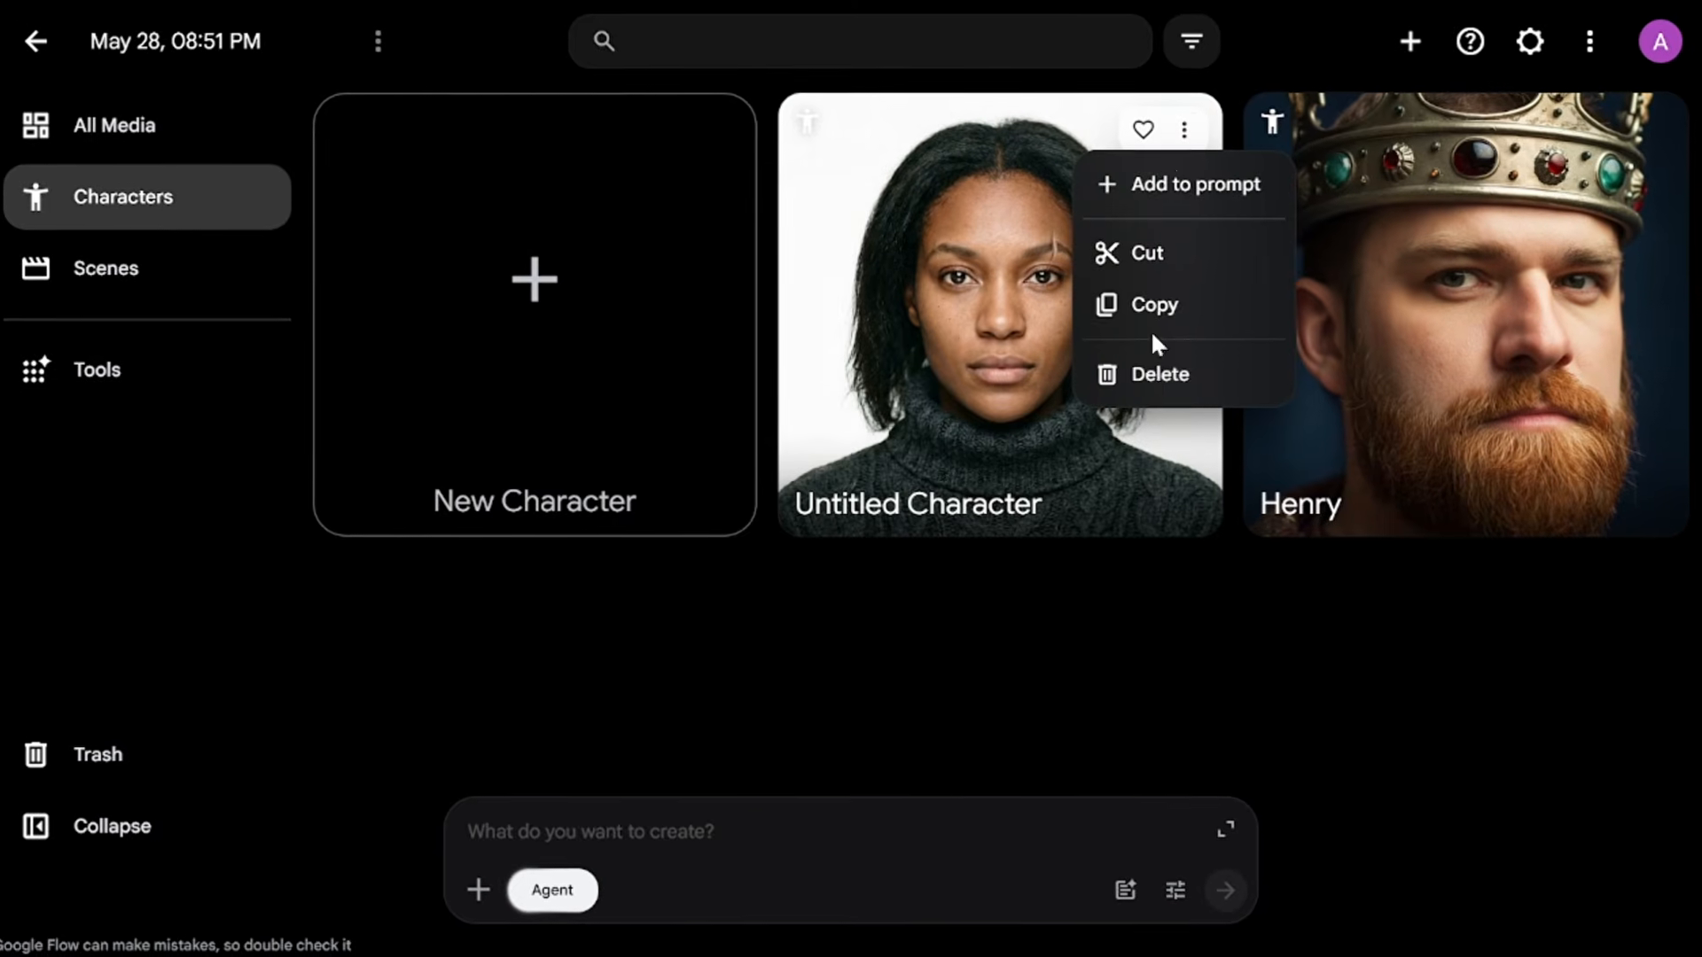
click(1150, 390)
click(1104, 393)
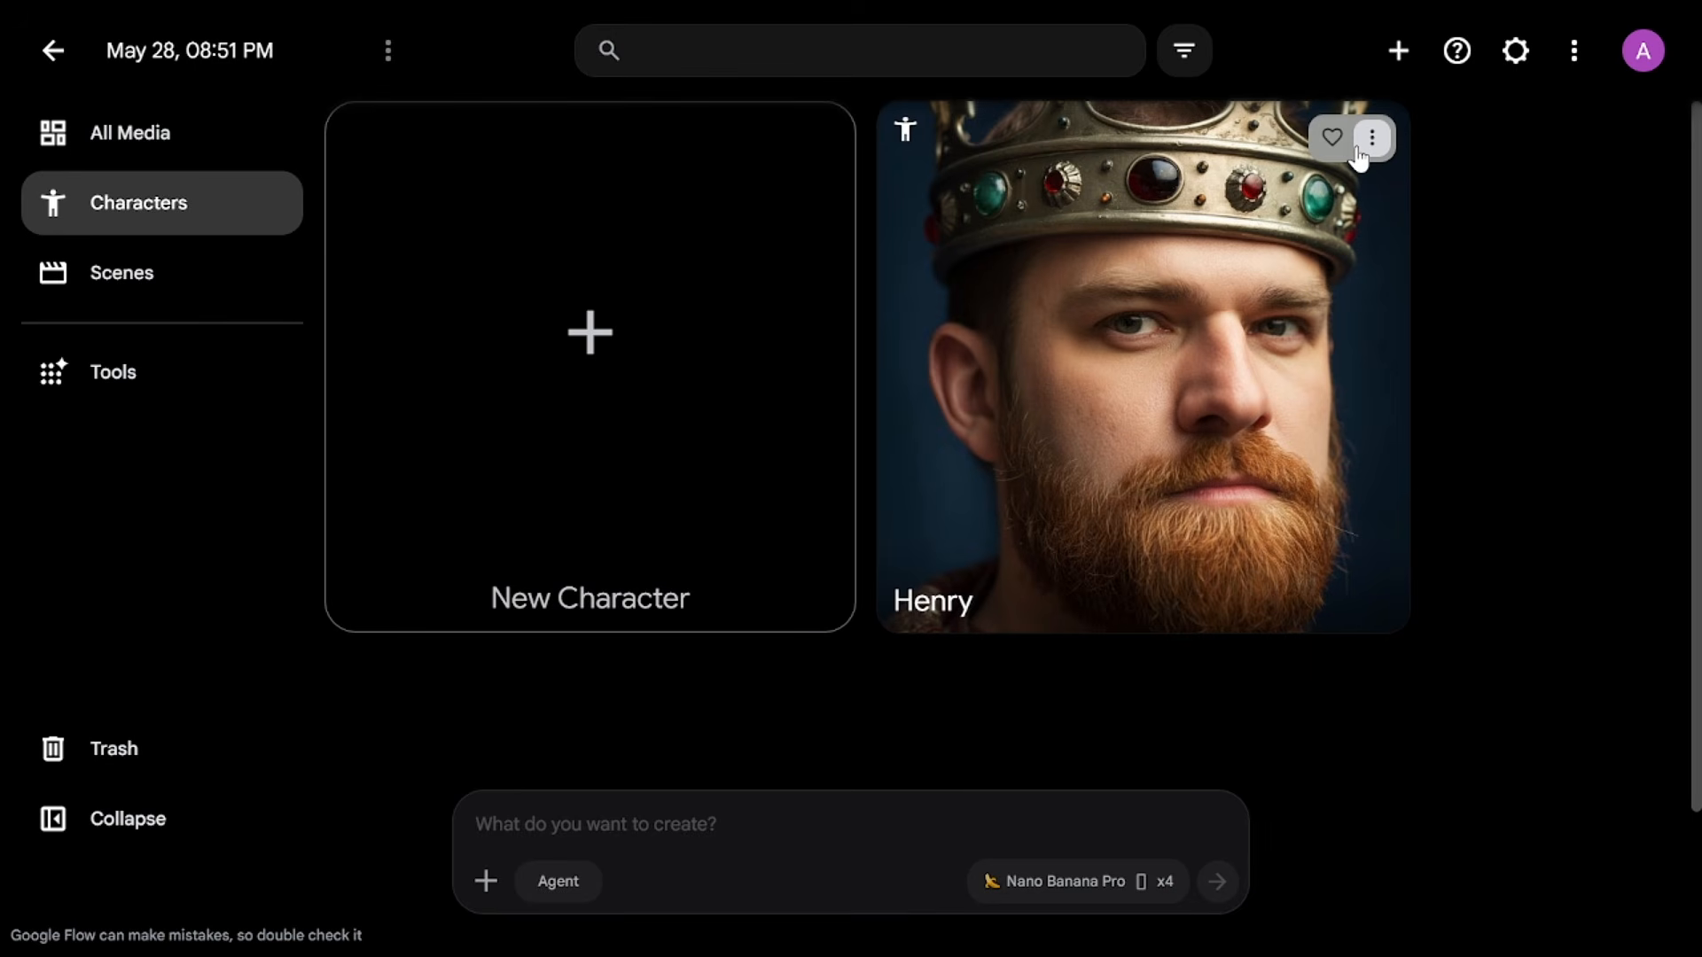
Step: Add the Henry character to the prompt and enter "make him ride a horse in the forest at night"
click(1360, 158)
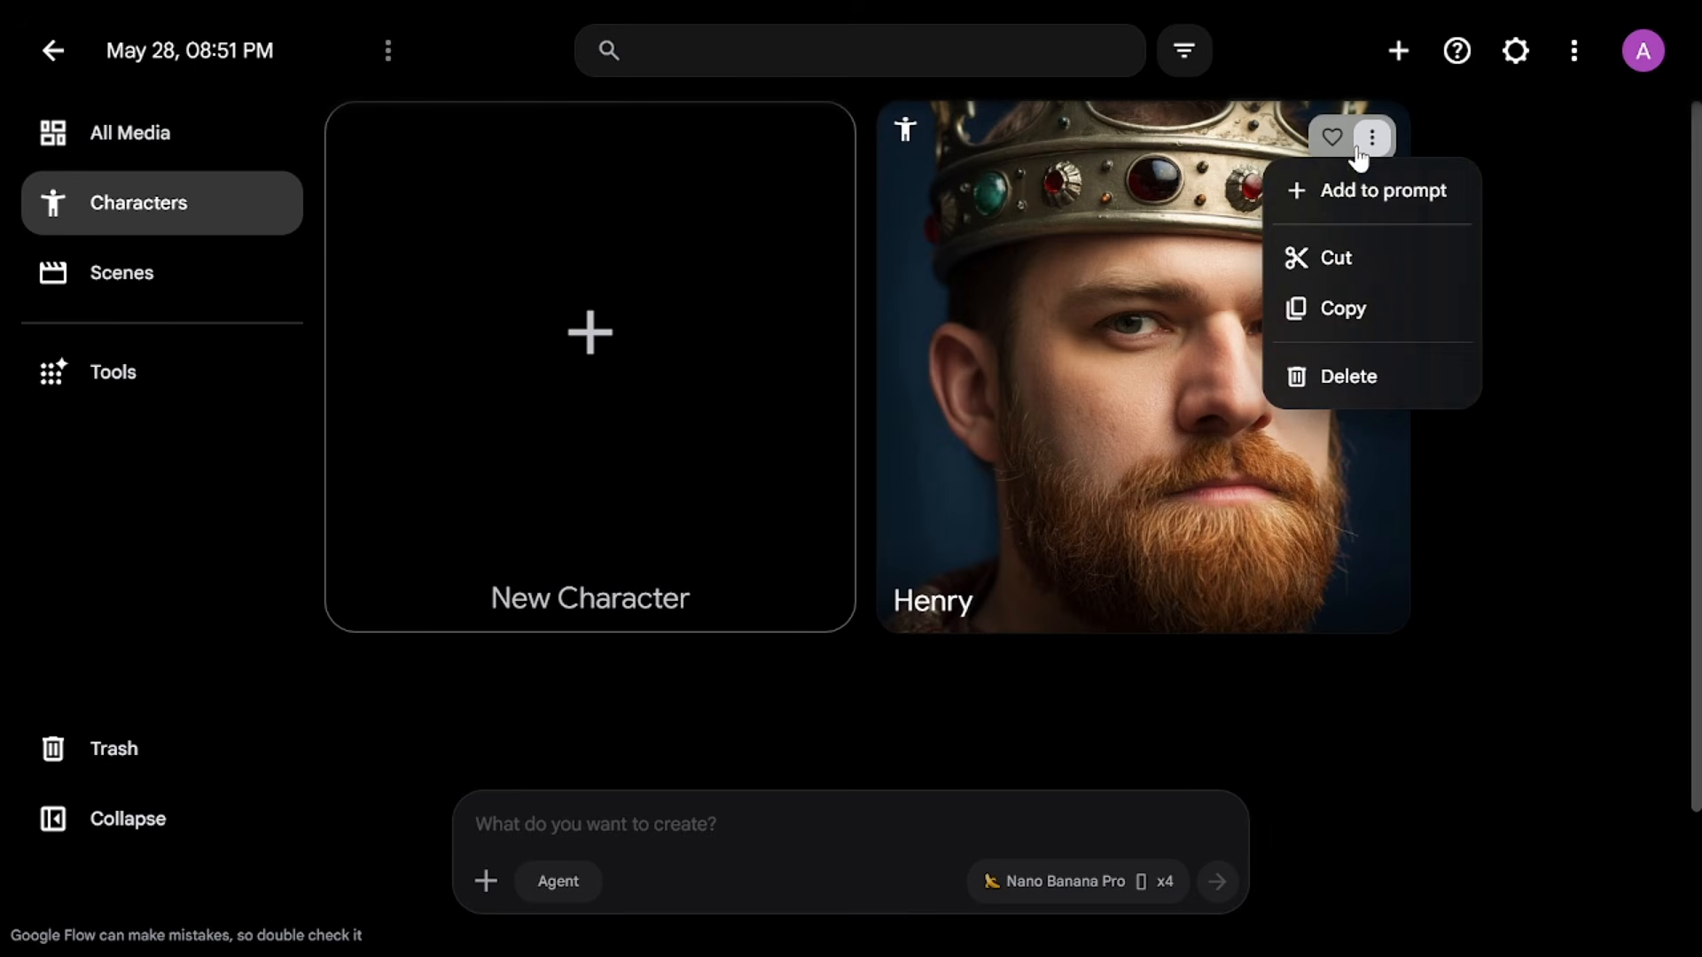
click(1326, 213)
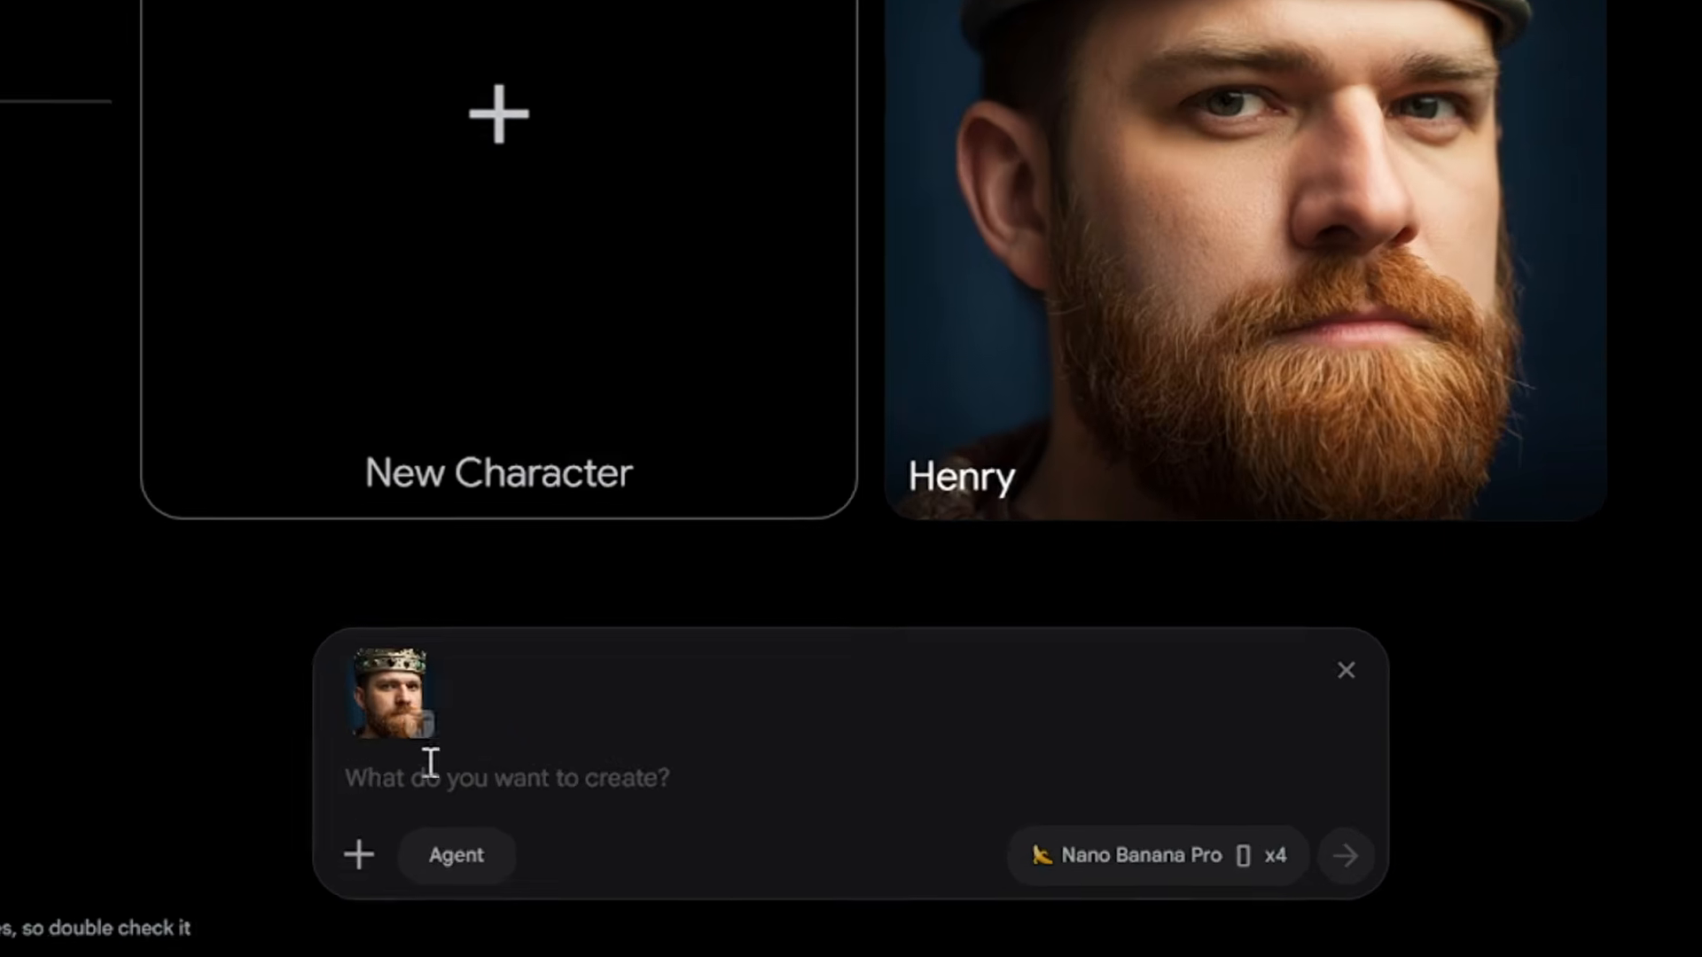
mouse_move(490, 761)
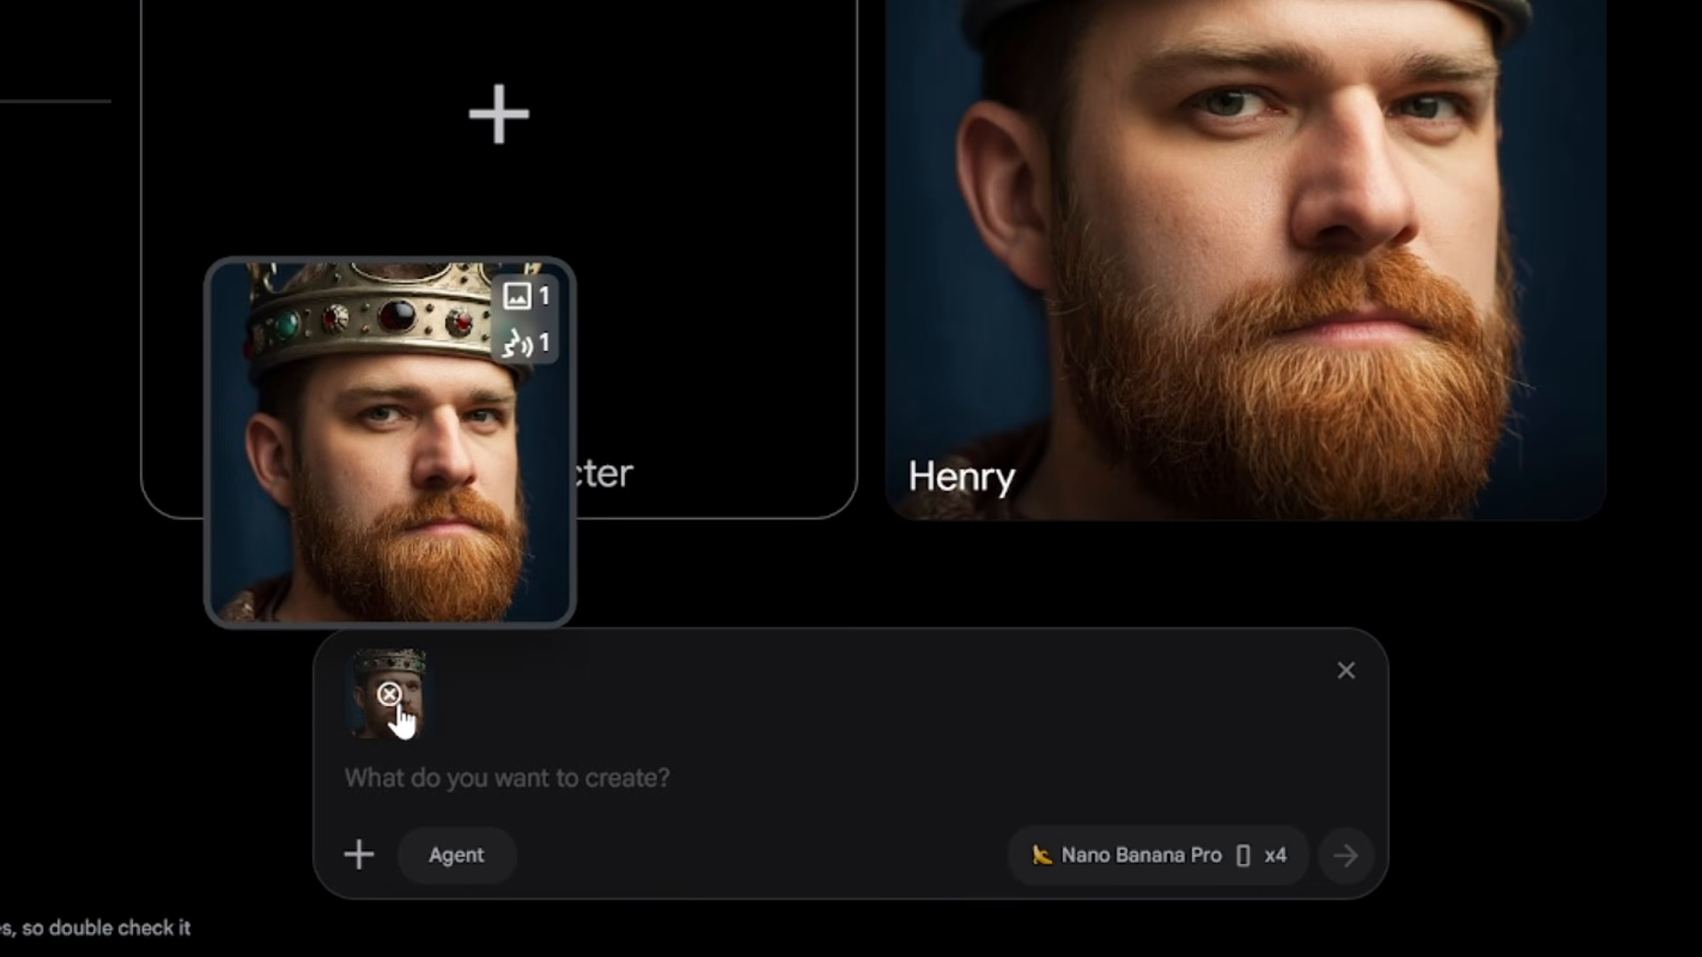
click(433, 790)
text(make him ride a horse in the forest at night)
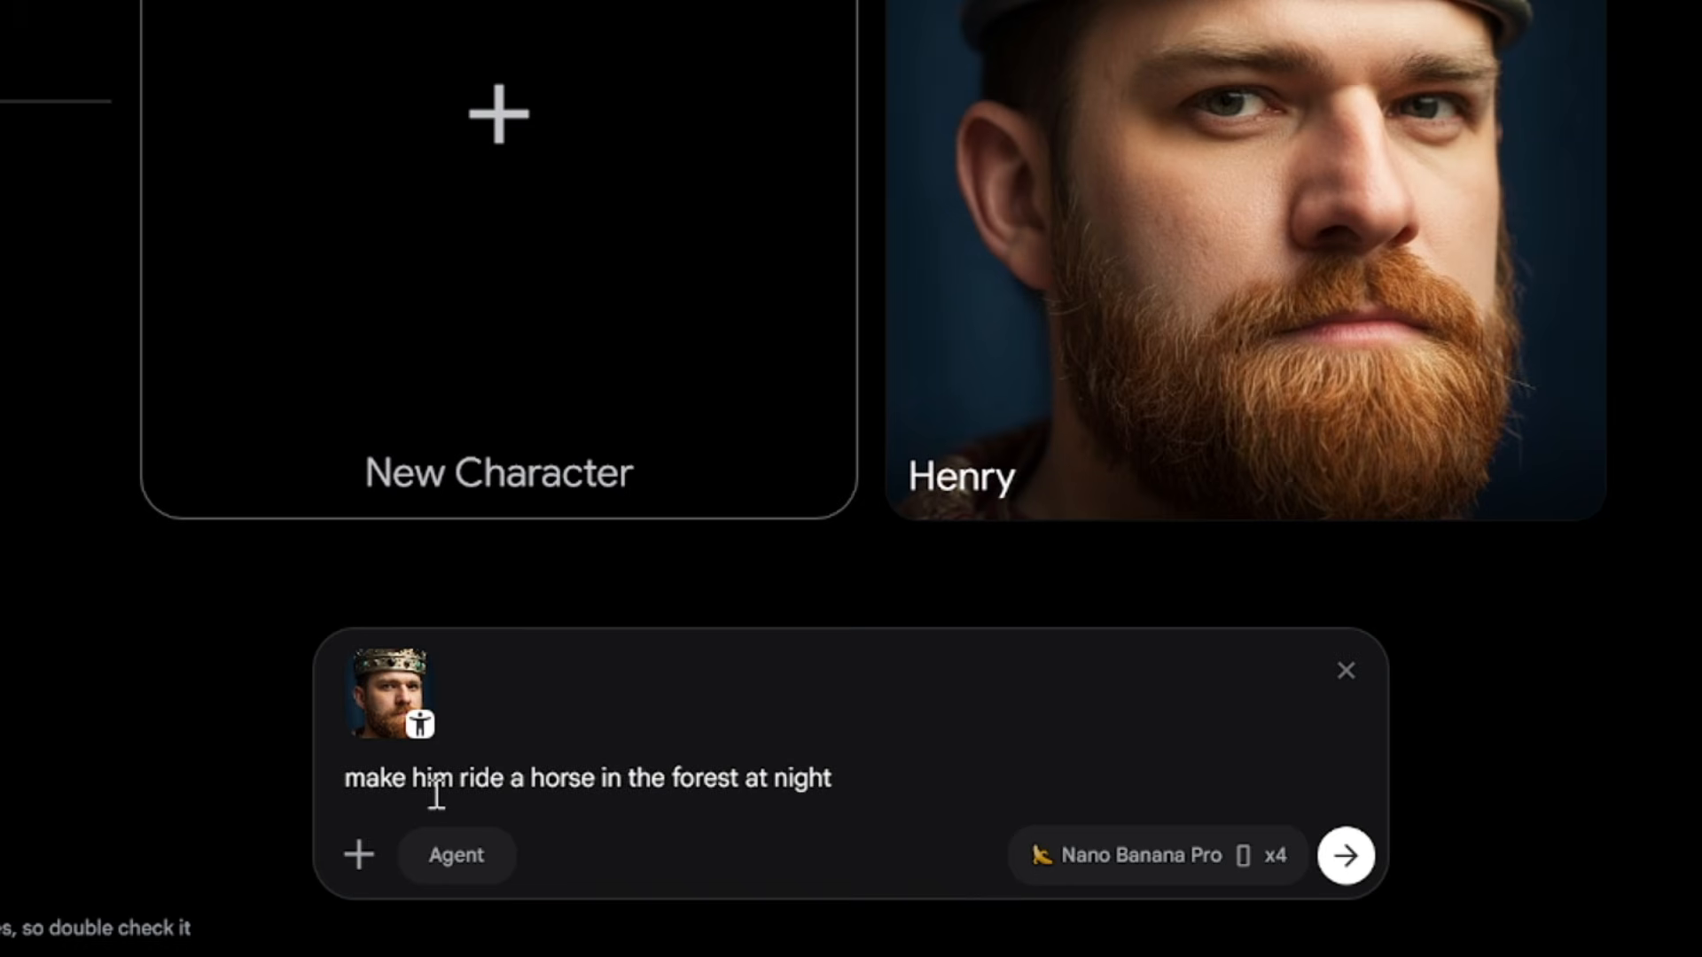
Step: Set the image output to 3:4 and x2, append ". close-up" to the prompt and generate
click(1269, 858)
click(1172, 510)
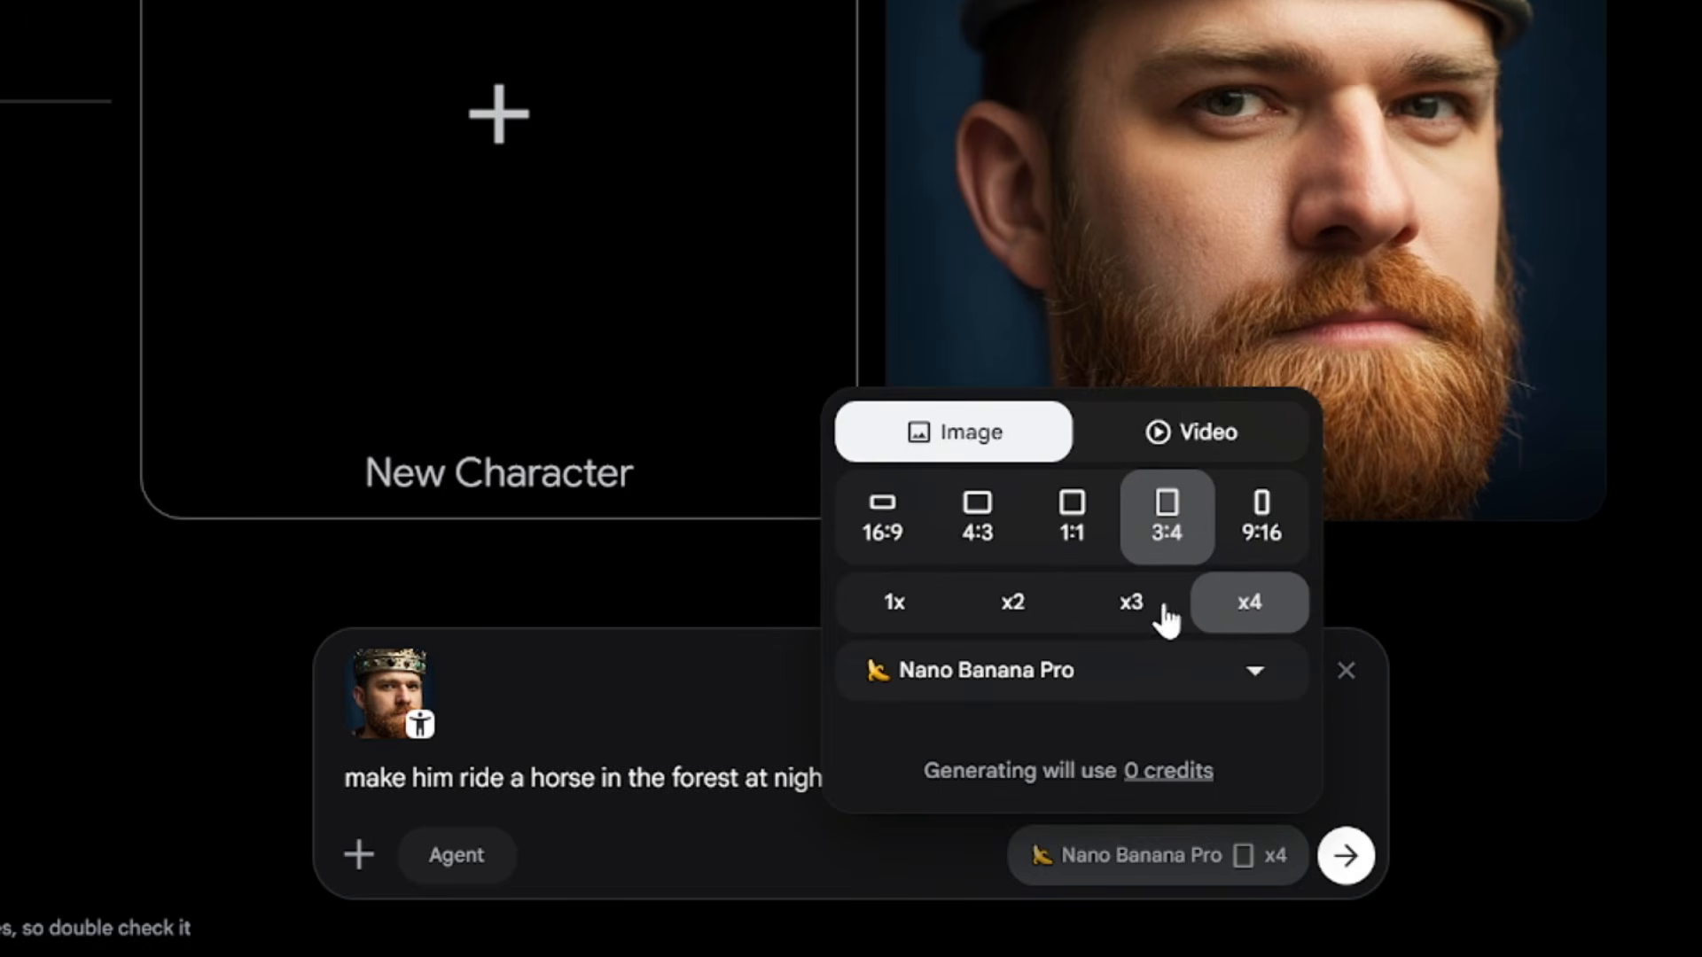
click(987, 625)
click(809, 749)
text(. close-up)
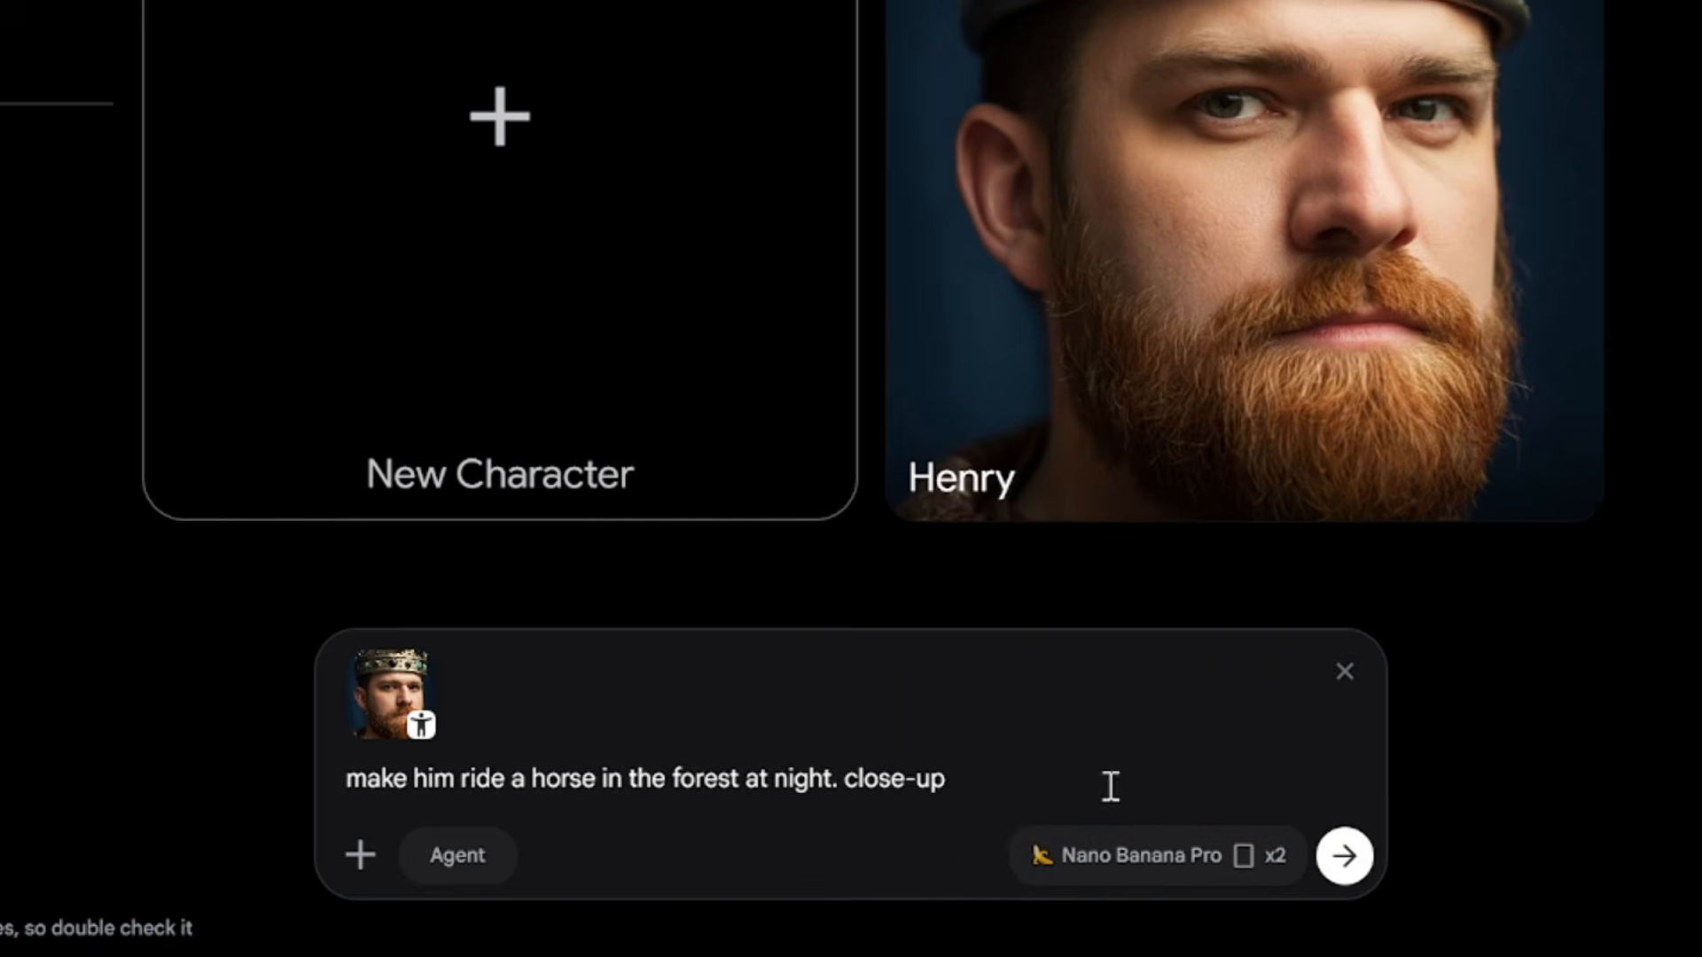
click(1277, 869)
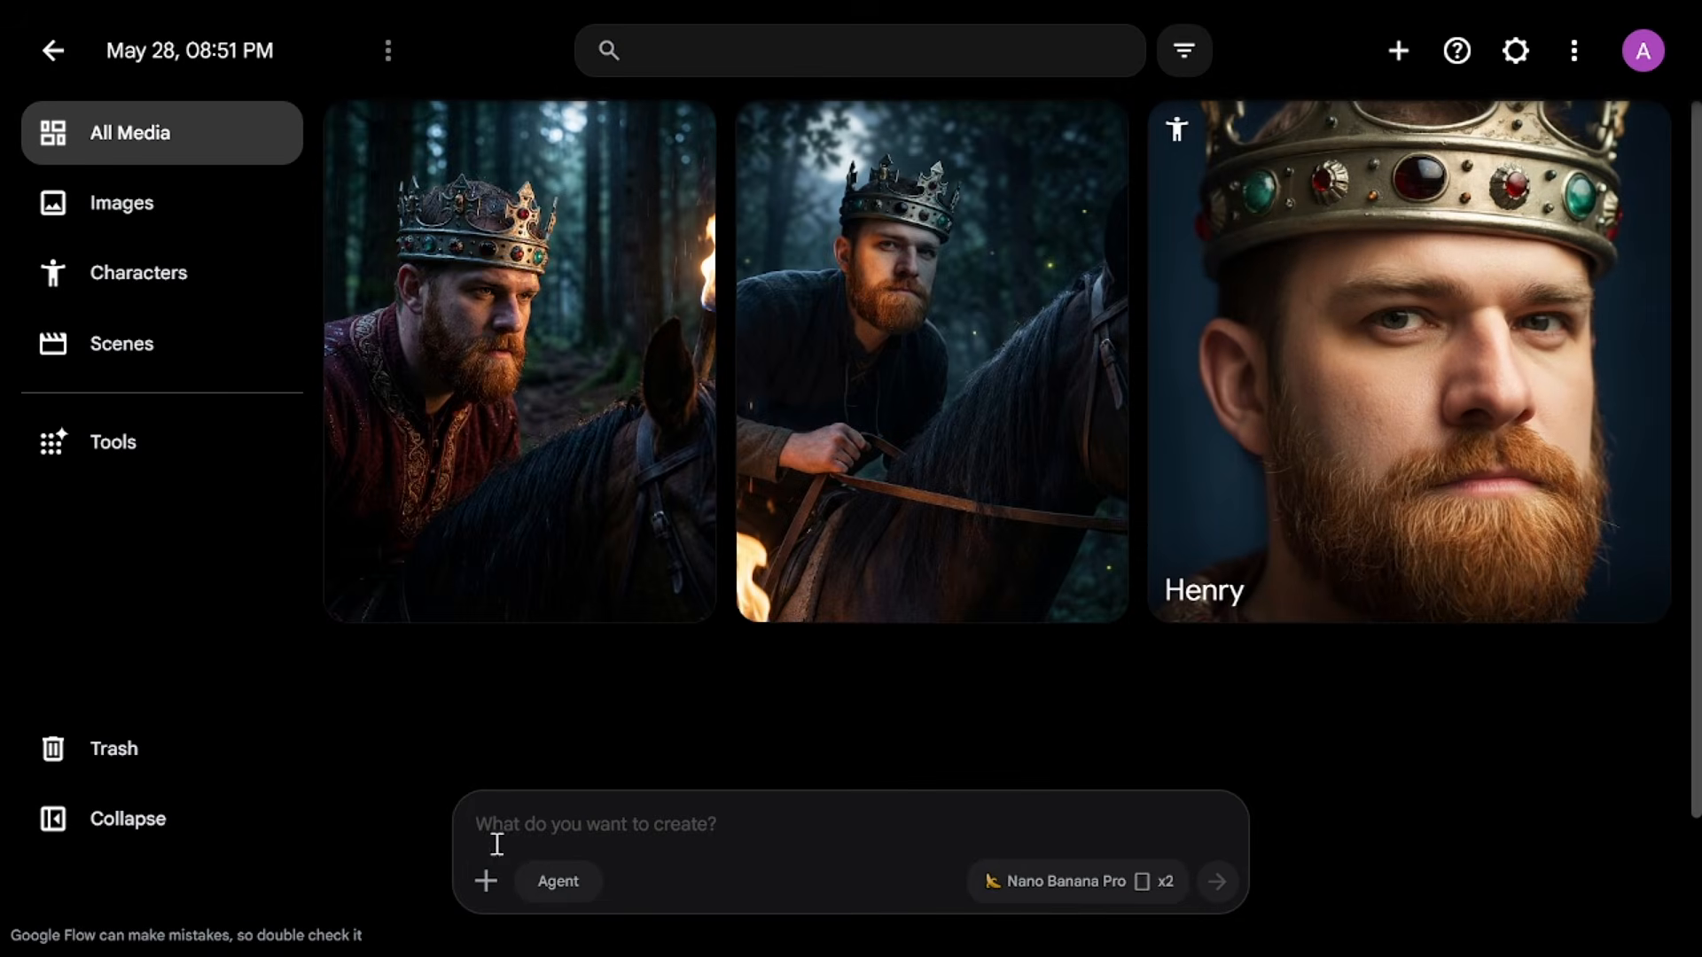
Step: Add the Henry character and an uploaded cloudy sky image to a new prompt reading "make him fly in the sky like superman"
click(479, 896)
click(441, 312)
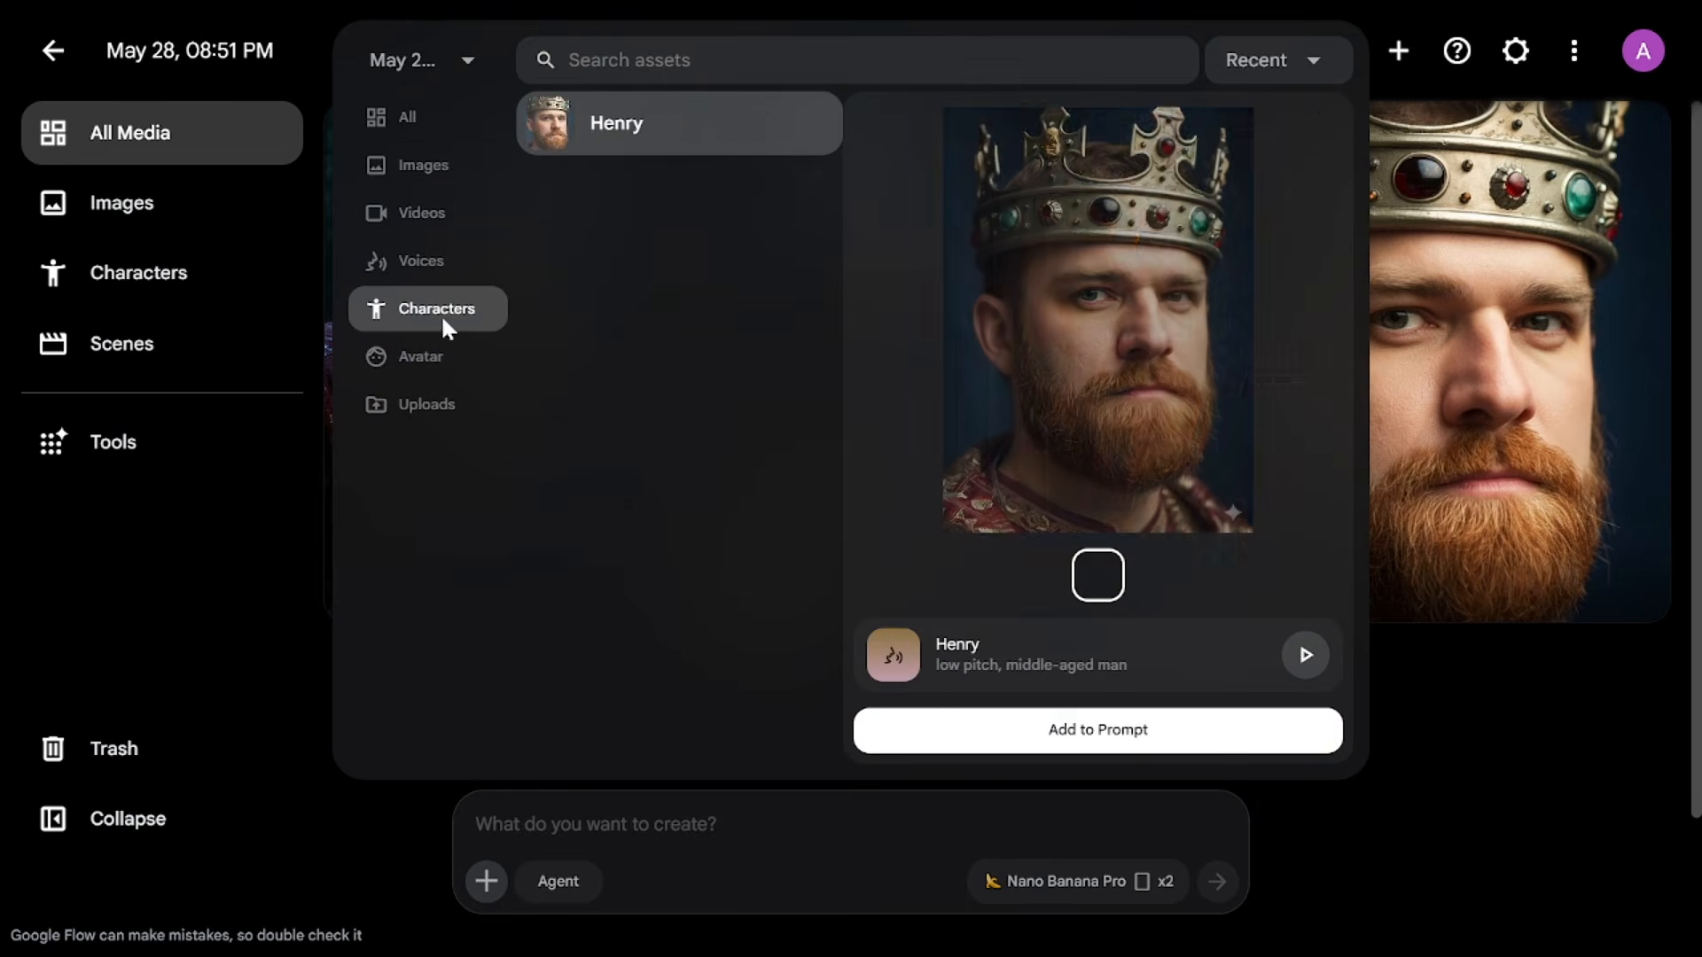
click(685, 116)
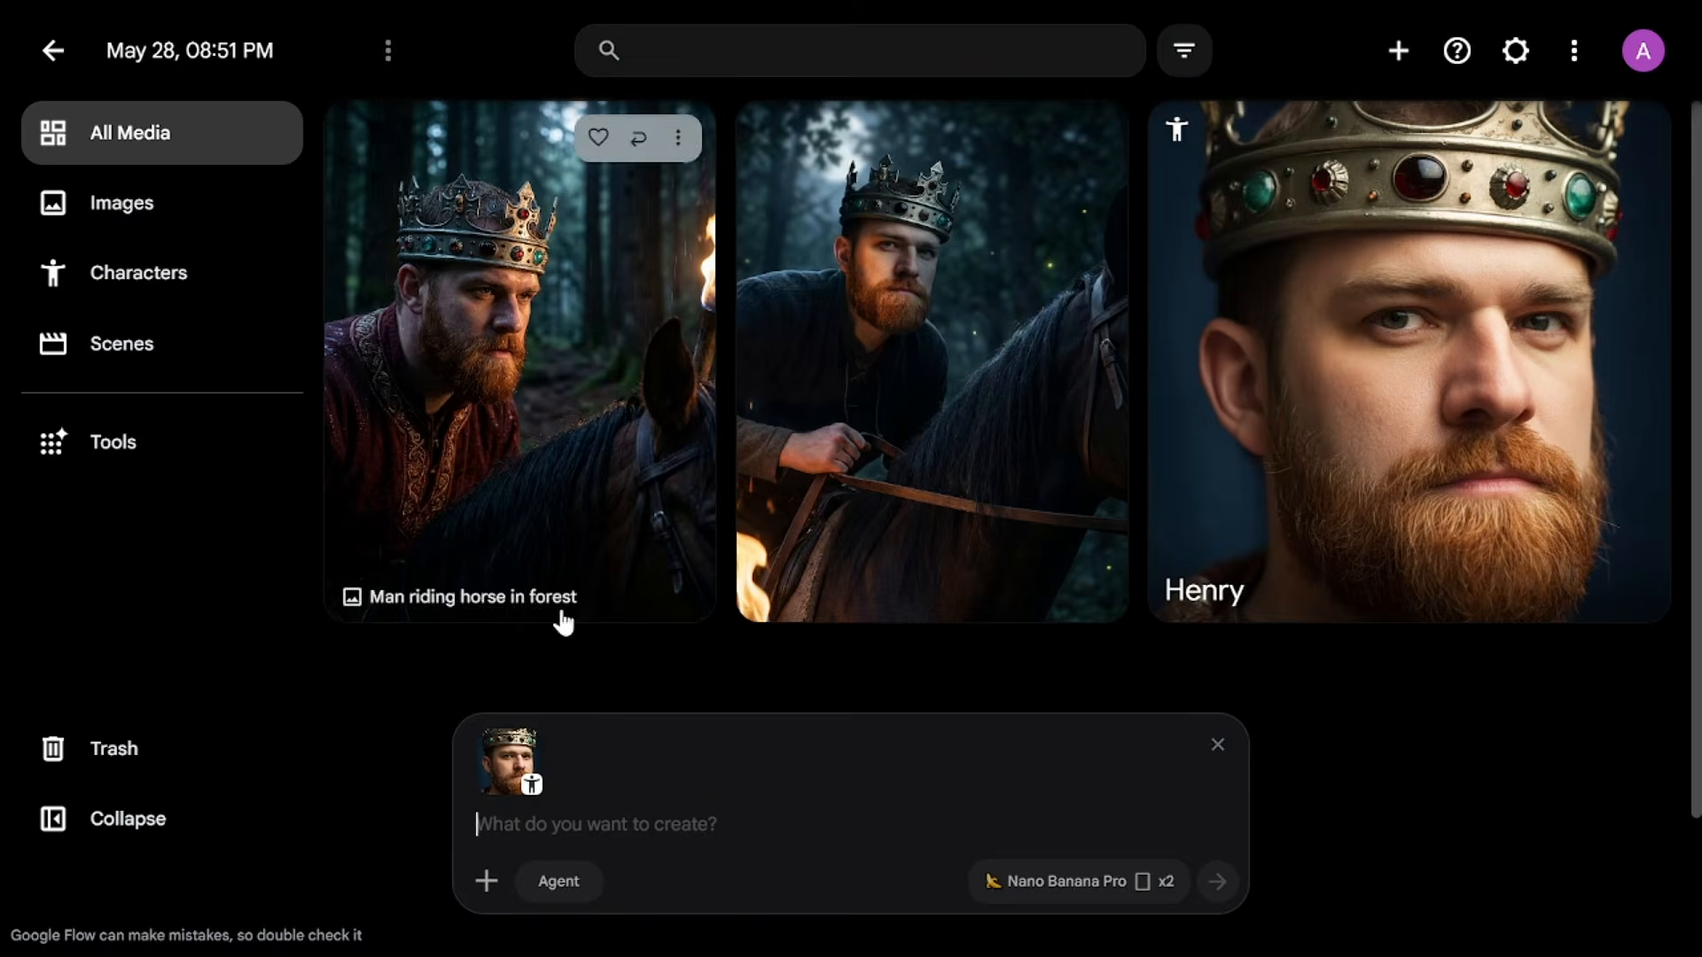
click(488, 892)
click(429, 404)
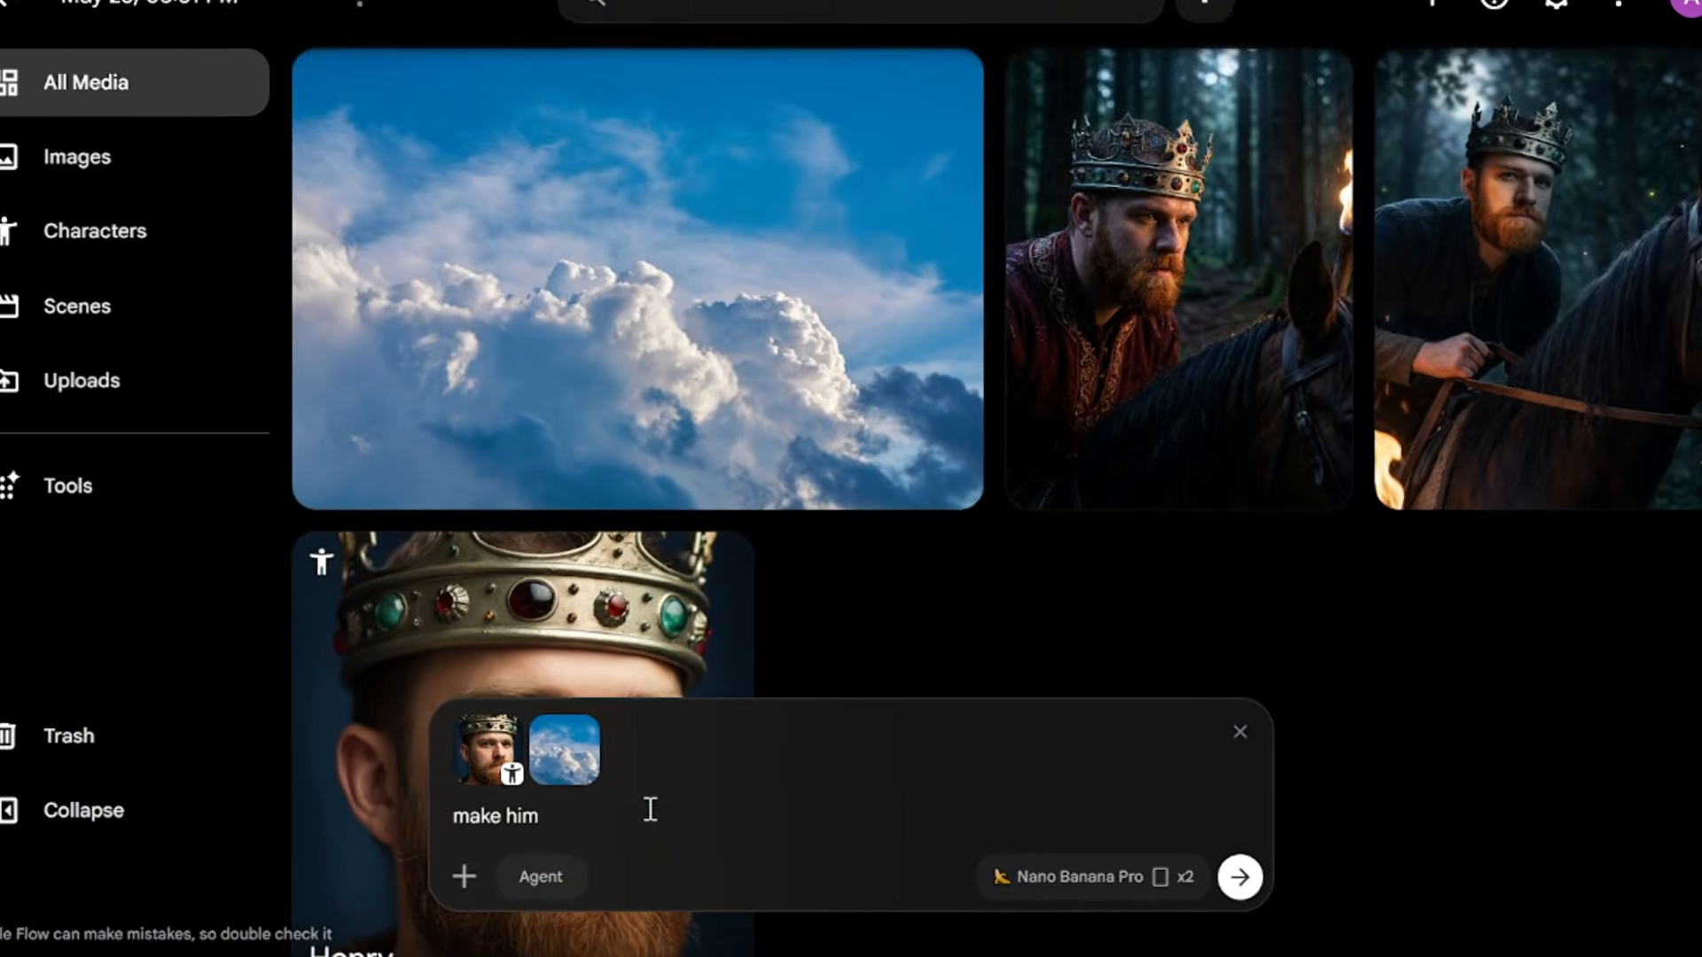
text(fly in the sky like superman)
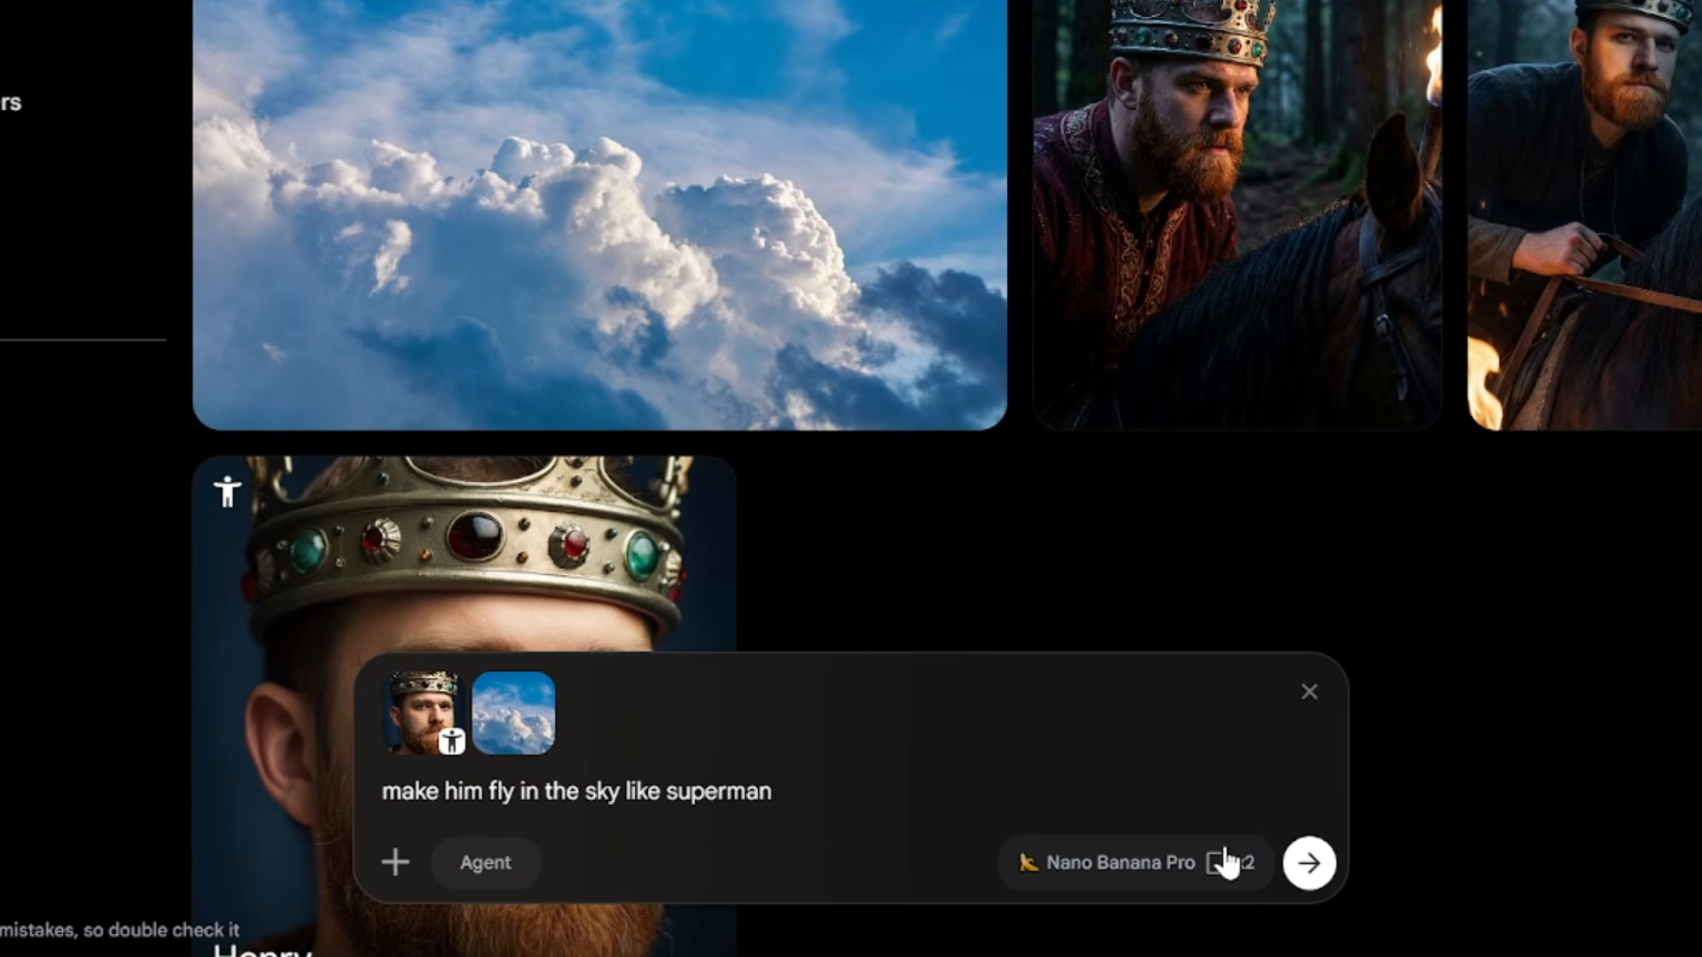
Step: Set the image ratio to 4:3, append ". close-up" to the flying prompt and generate
click(1230, 855)
click(961, 559)
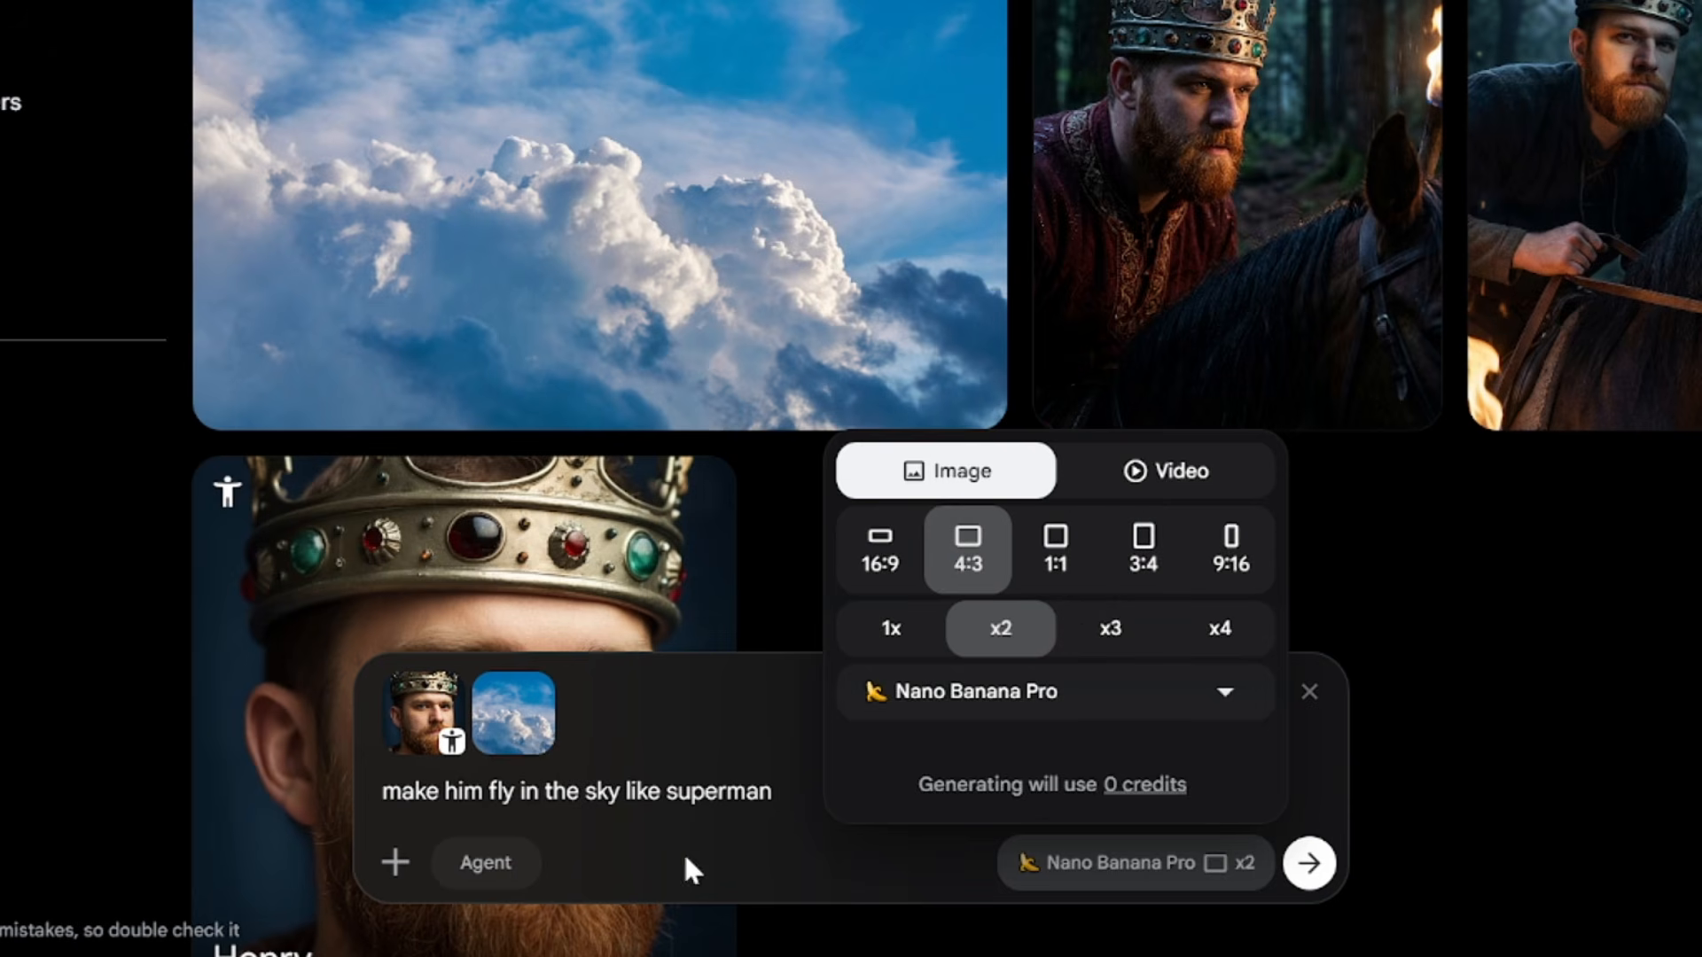
click(787, 815)
text(. close-up)
click(1310, 863)
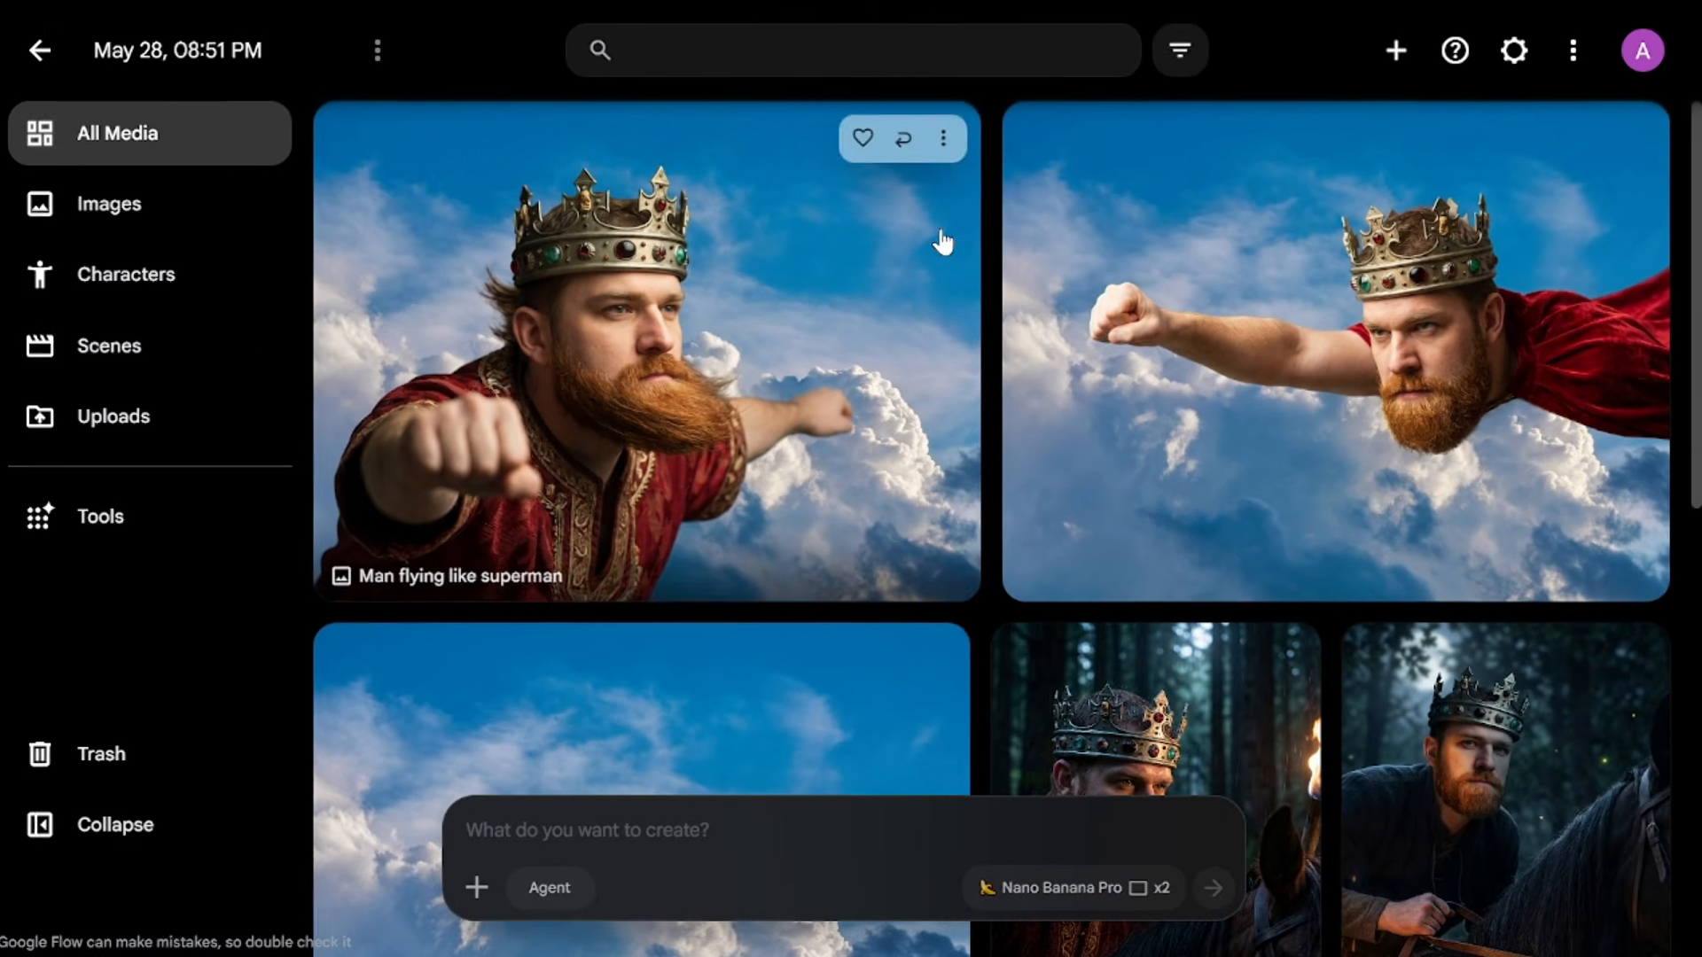
Step: Reuse the flying image's prompt, remove "close-up" from it and generate again
click(904, 139)
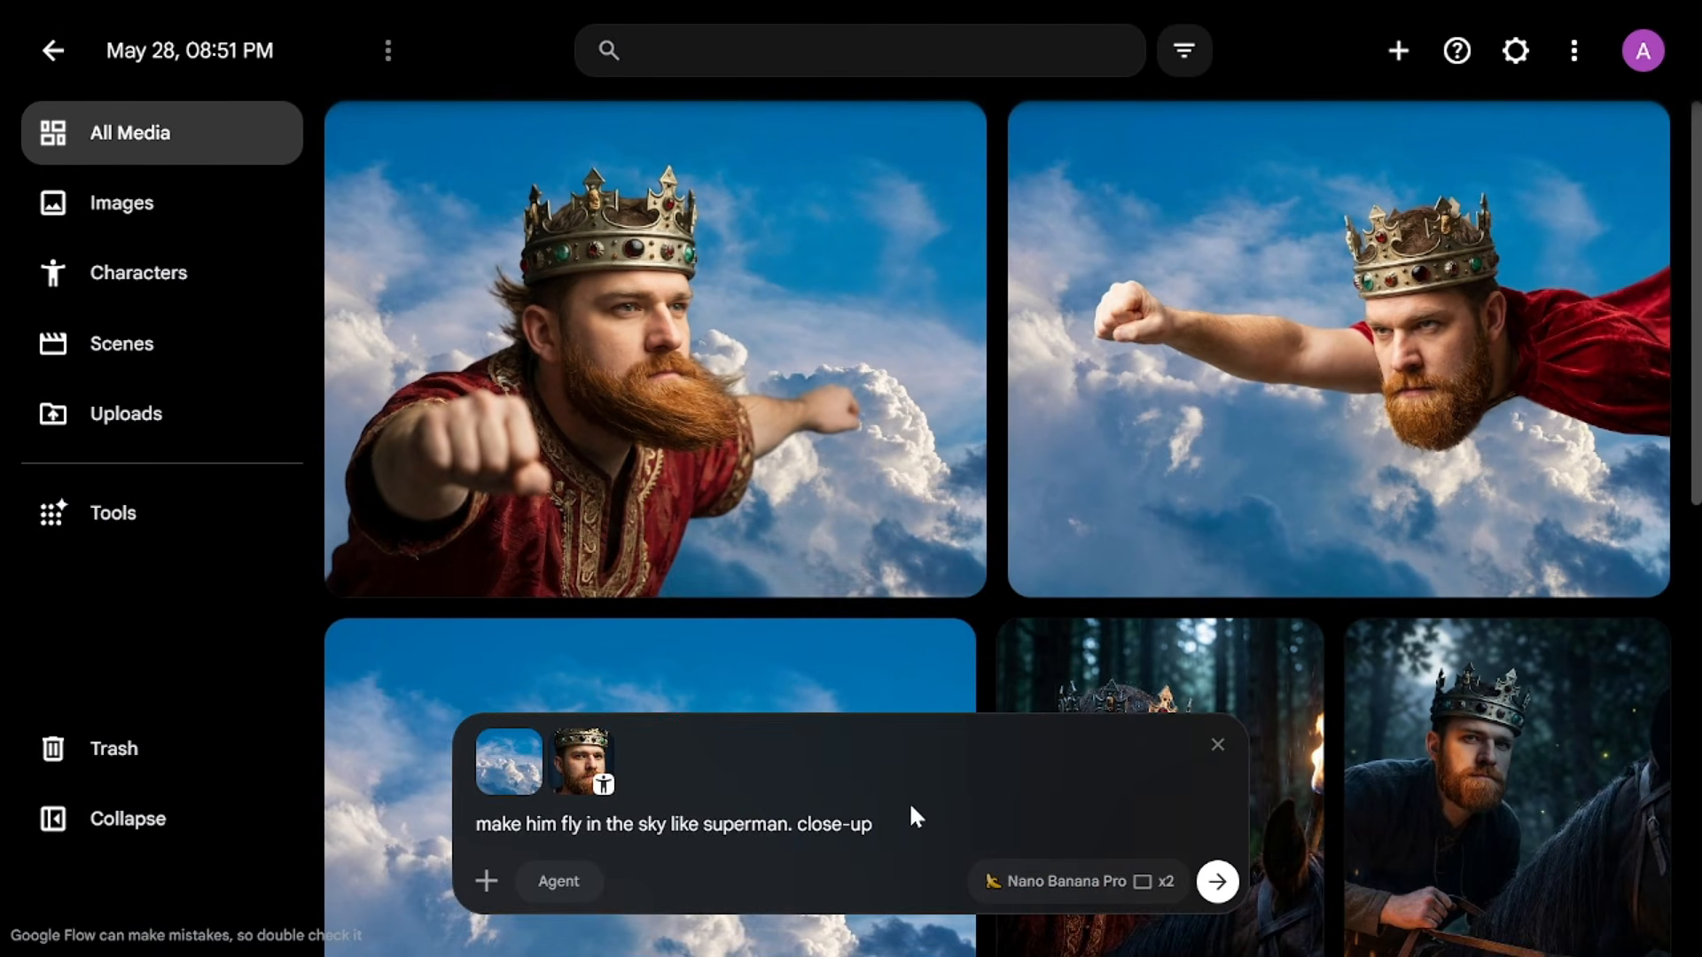
drag(878, 824, 798, 824)
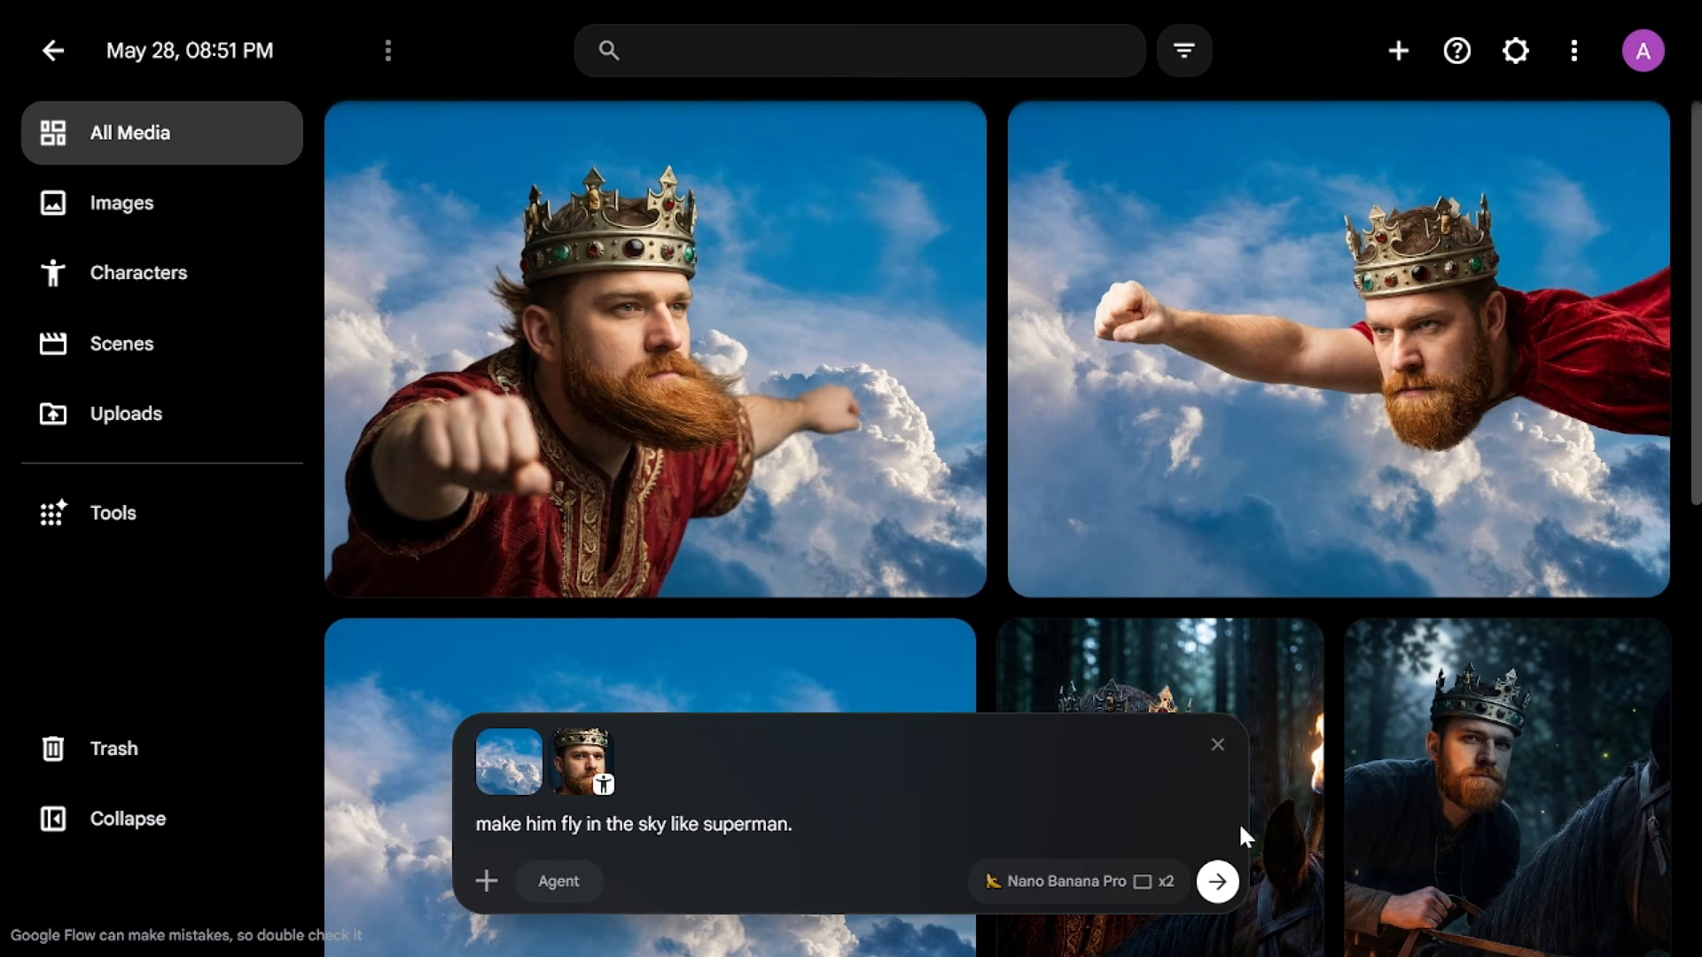
click(1221, 882)
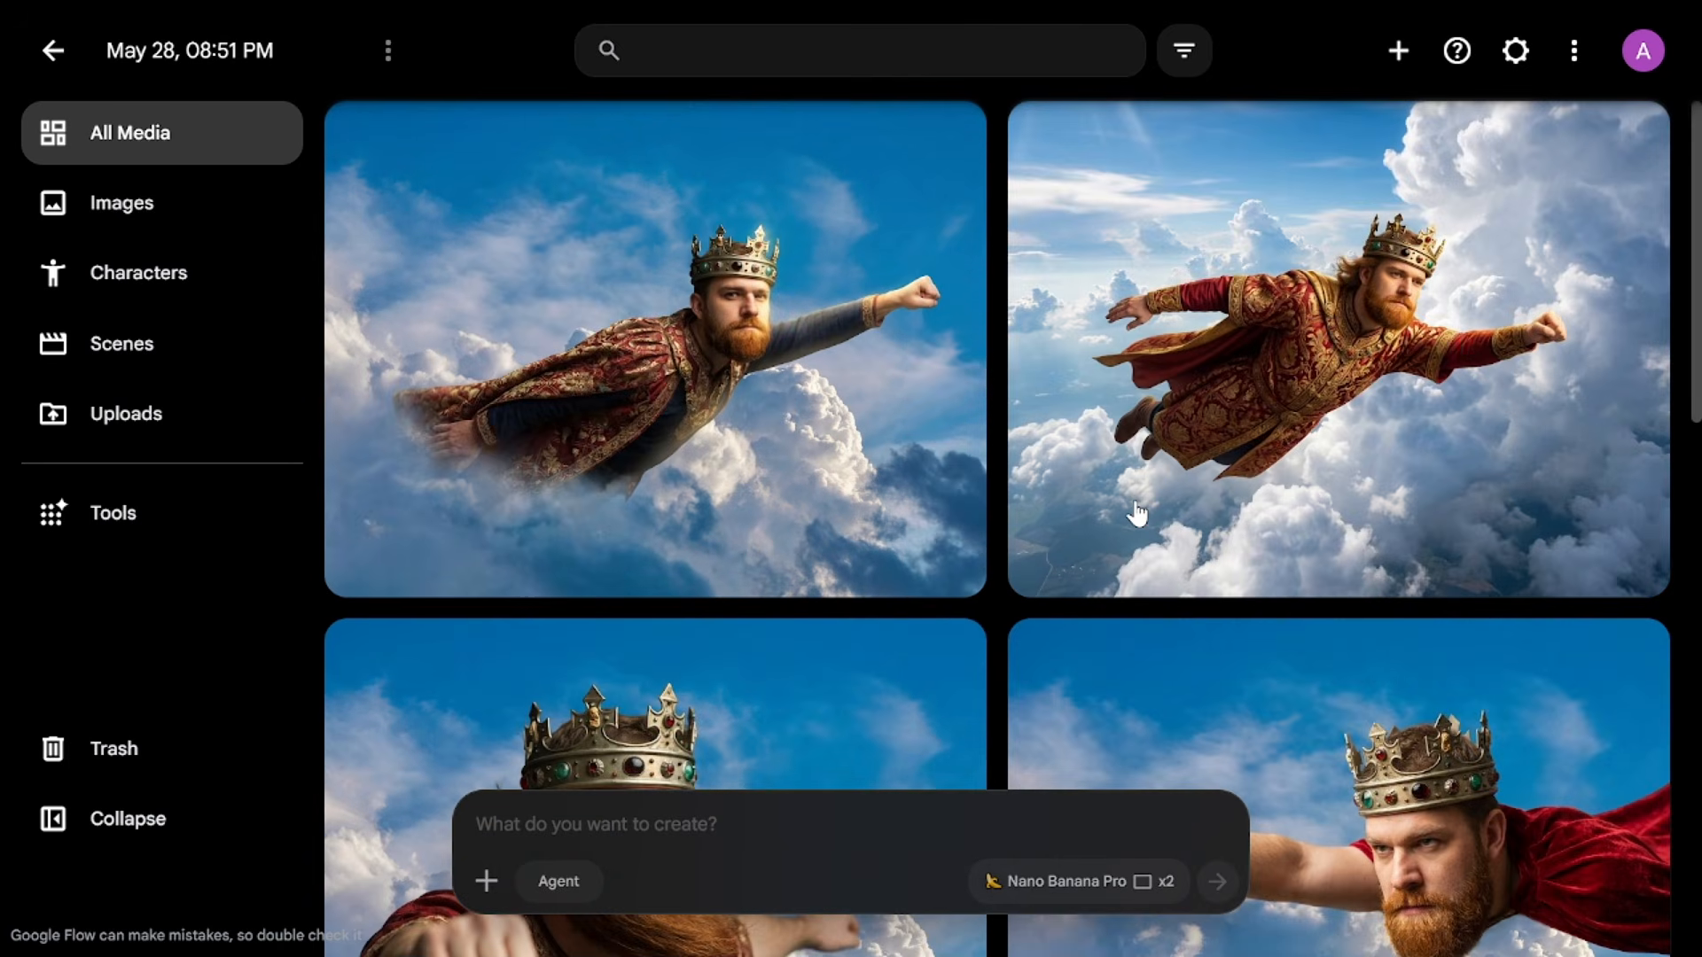
Step: With Henry and the sky image as references, switch to video generation with Omni Flash and 1x output, and dismiss the model notice
mouse_move(667, 324)
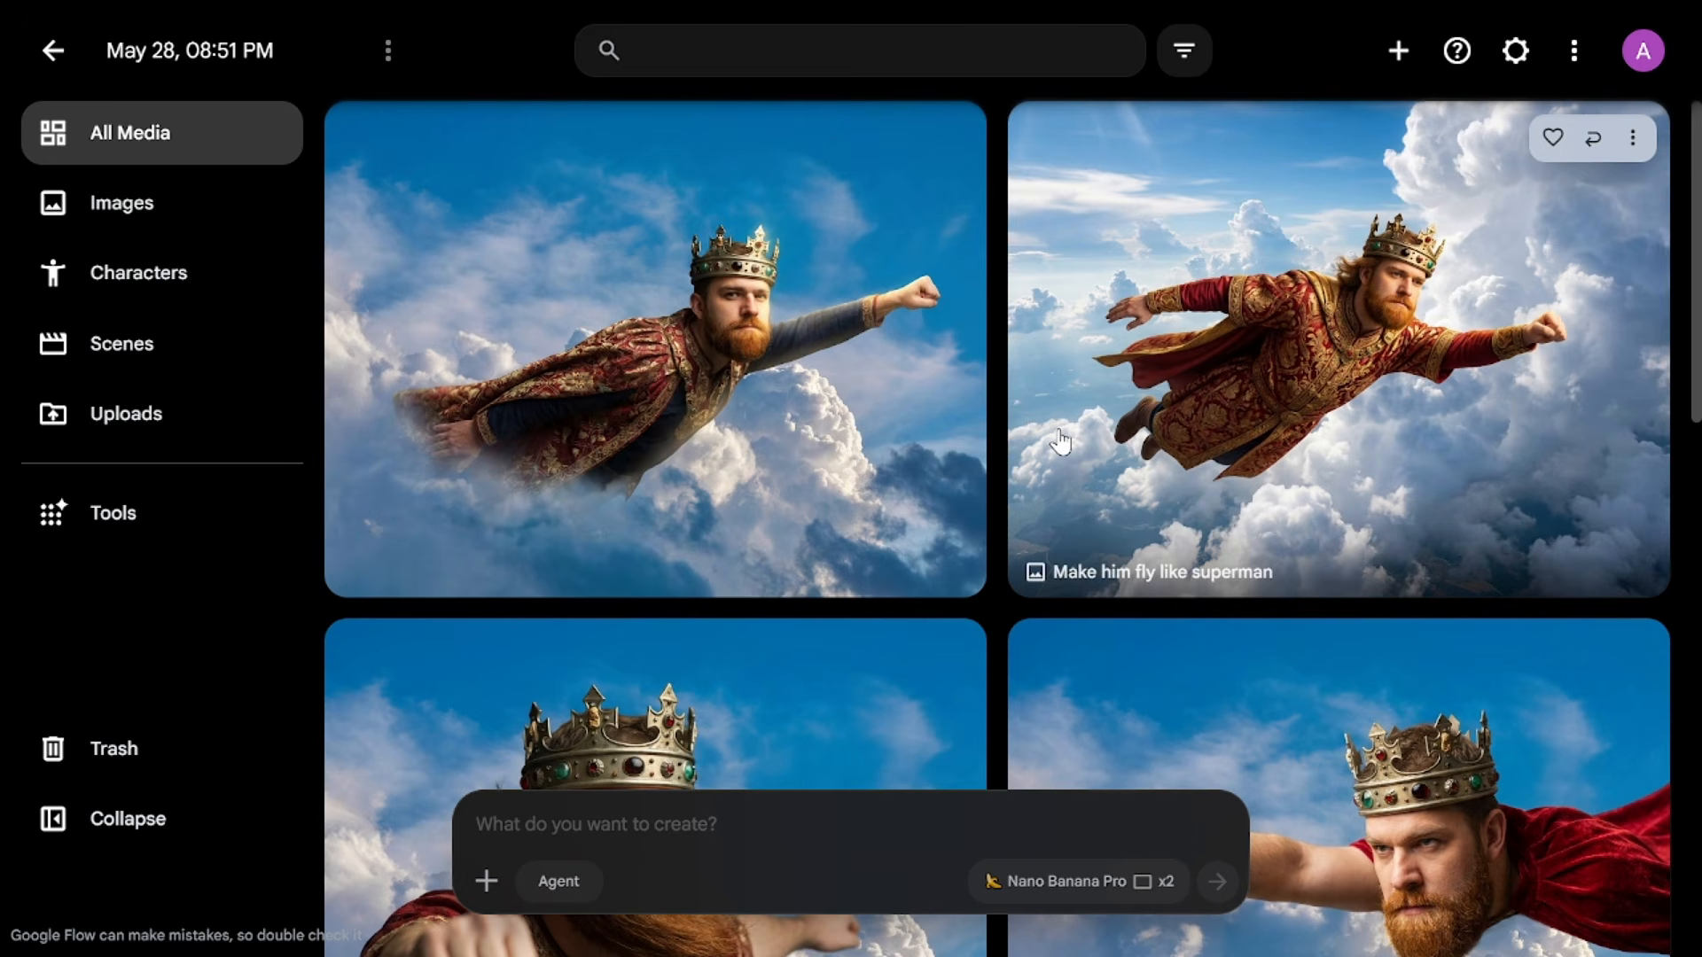
mouse_move(759, 753)
click(1058, 885)
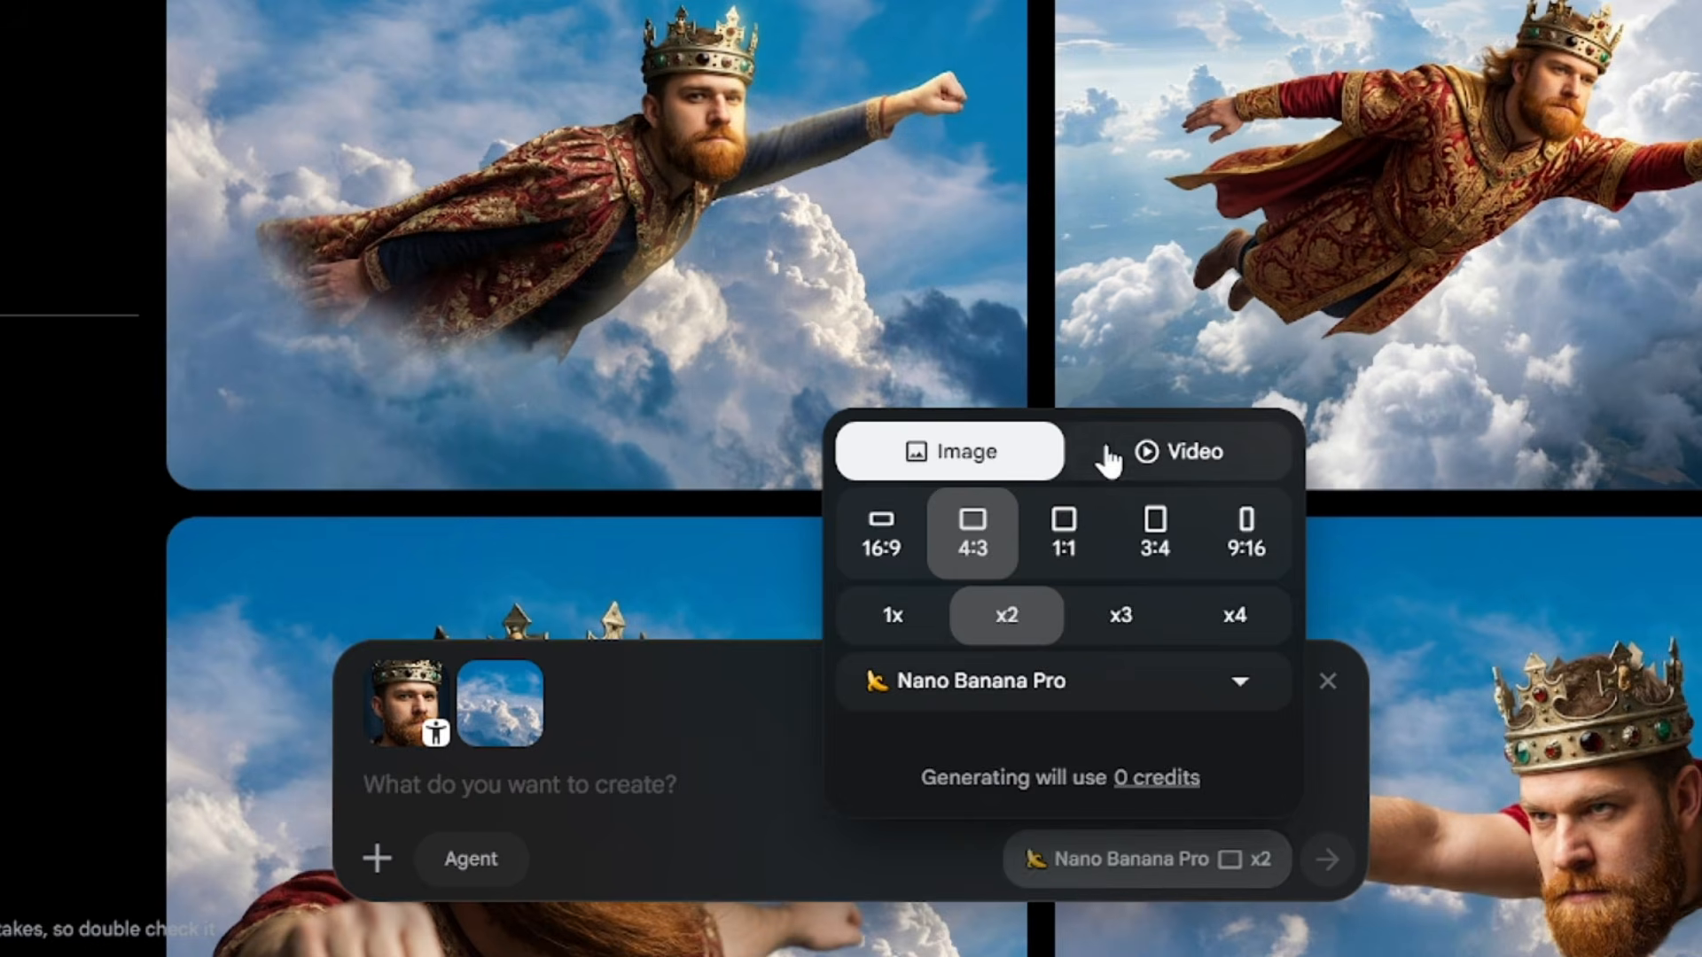
click(1108, 459)
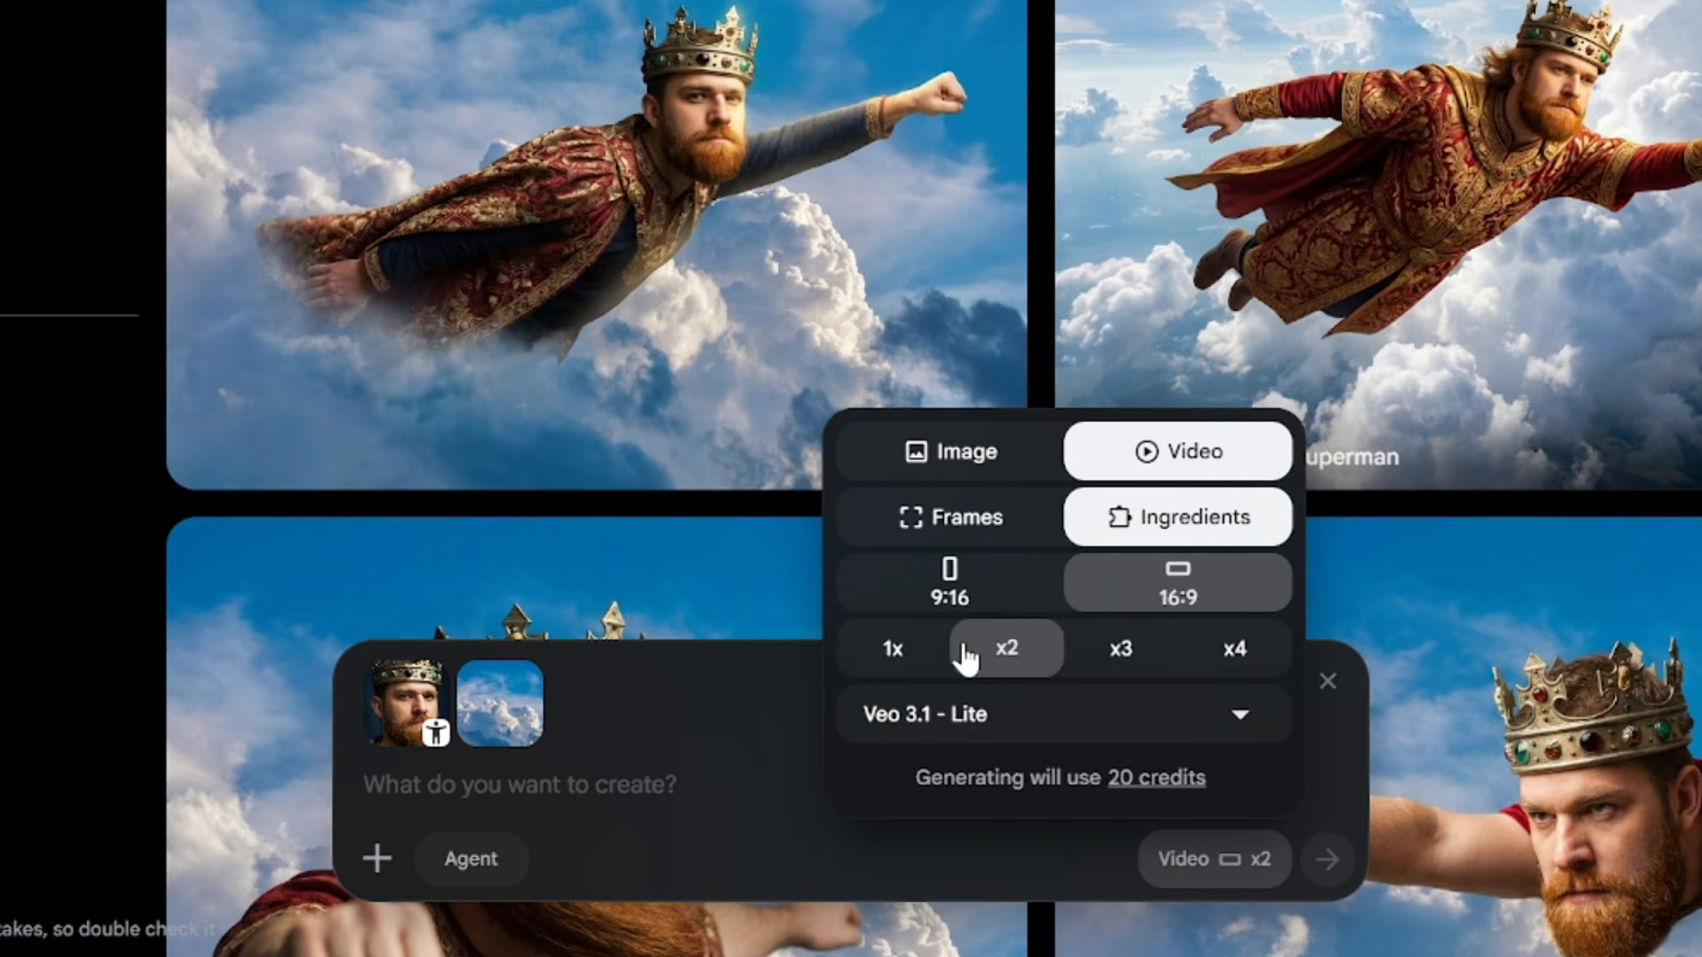
click(971, 714)
click(970, 406)
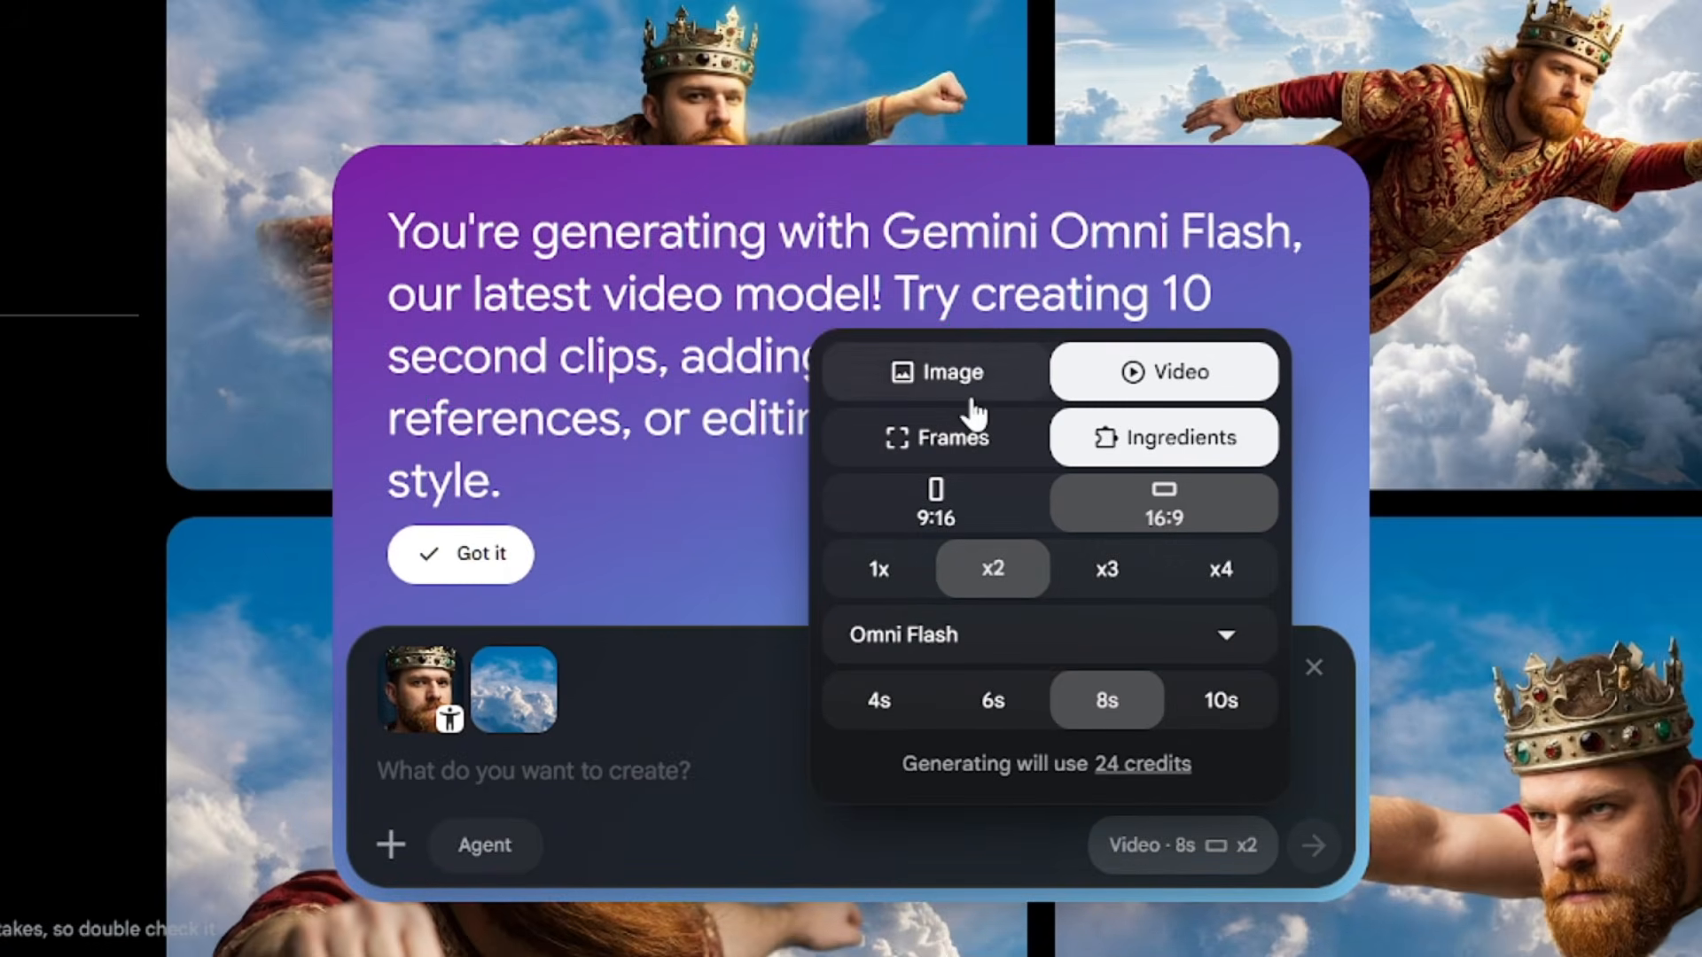
click(876, 575)
click(626, 692)
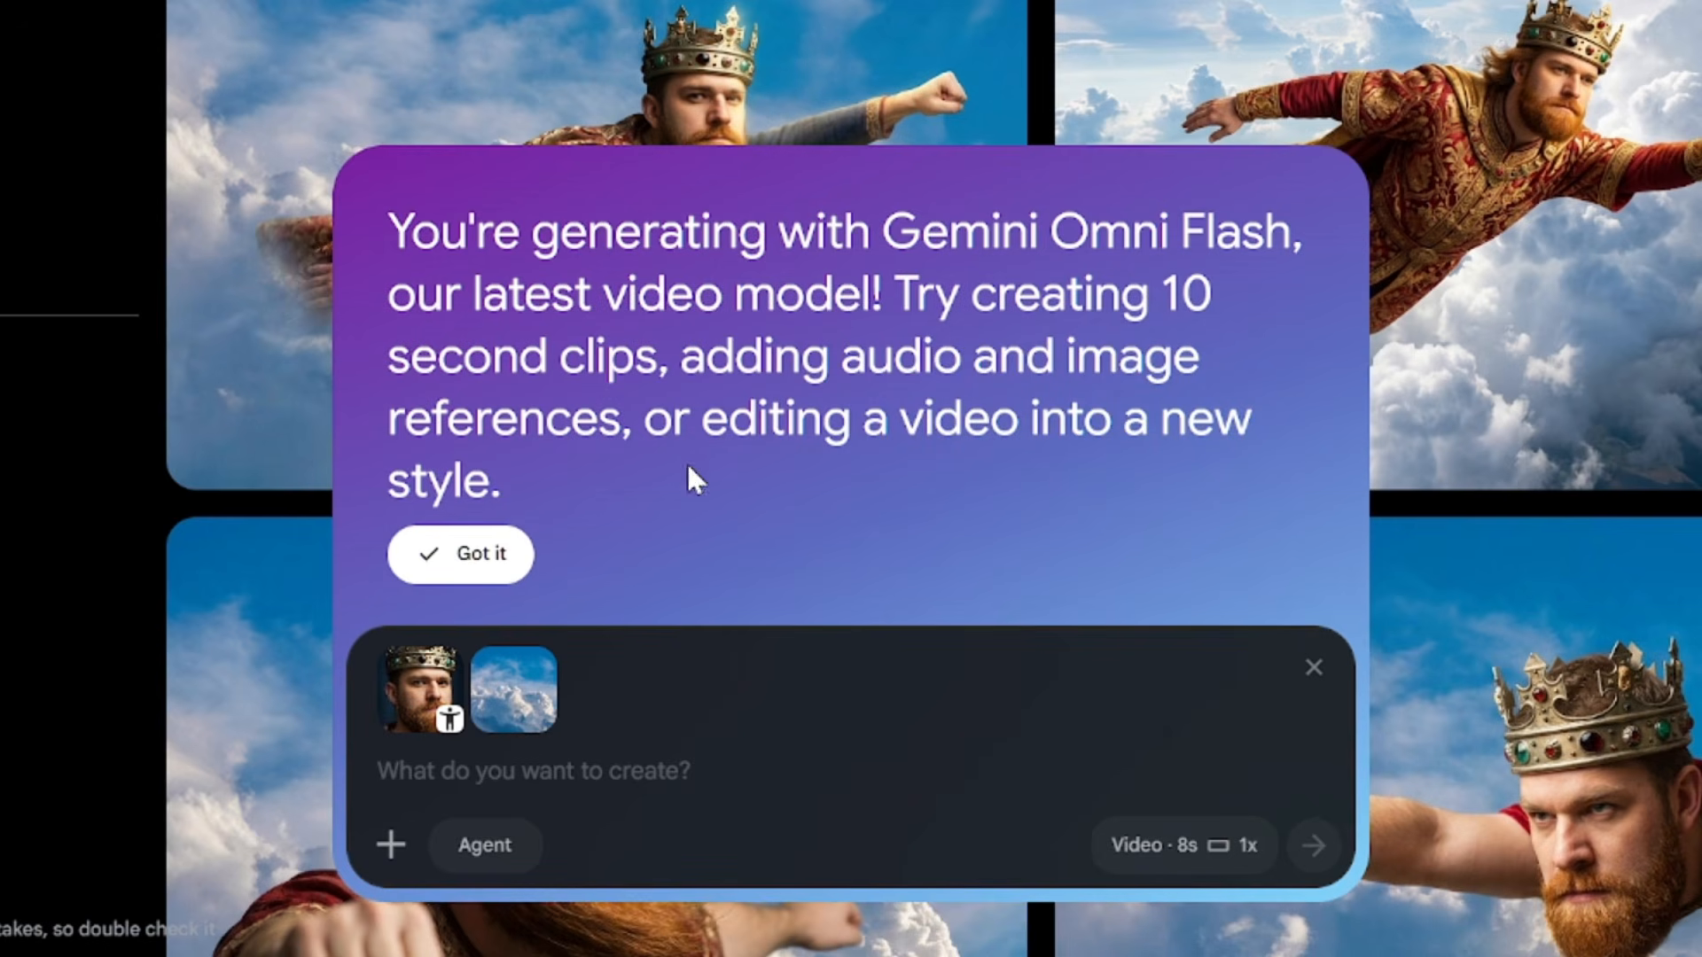
click(474, 557)
Step: Generate the video with "he is flying in the sky like superman. he is getting closer and saying: it's colder here than I thought"
text(here)
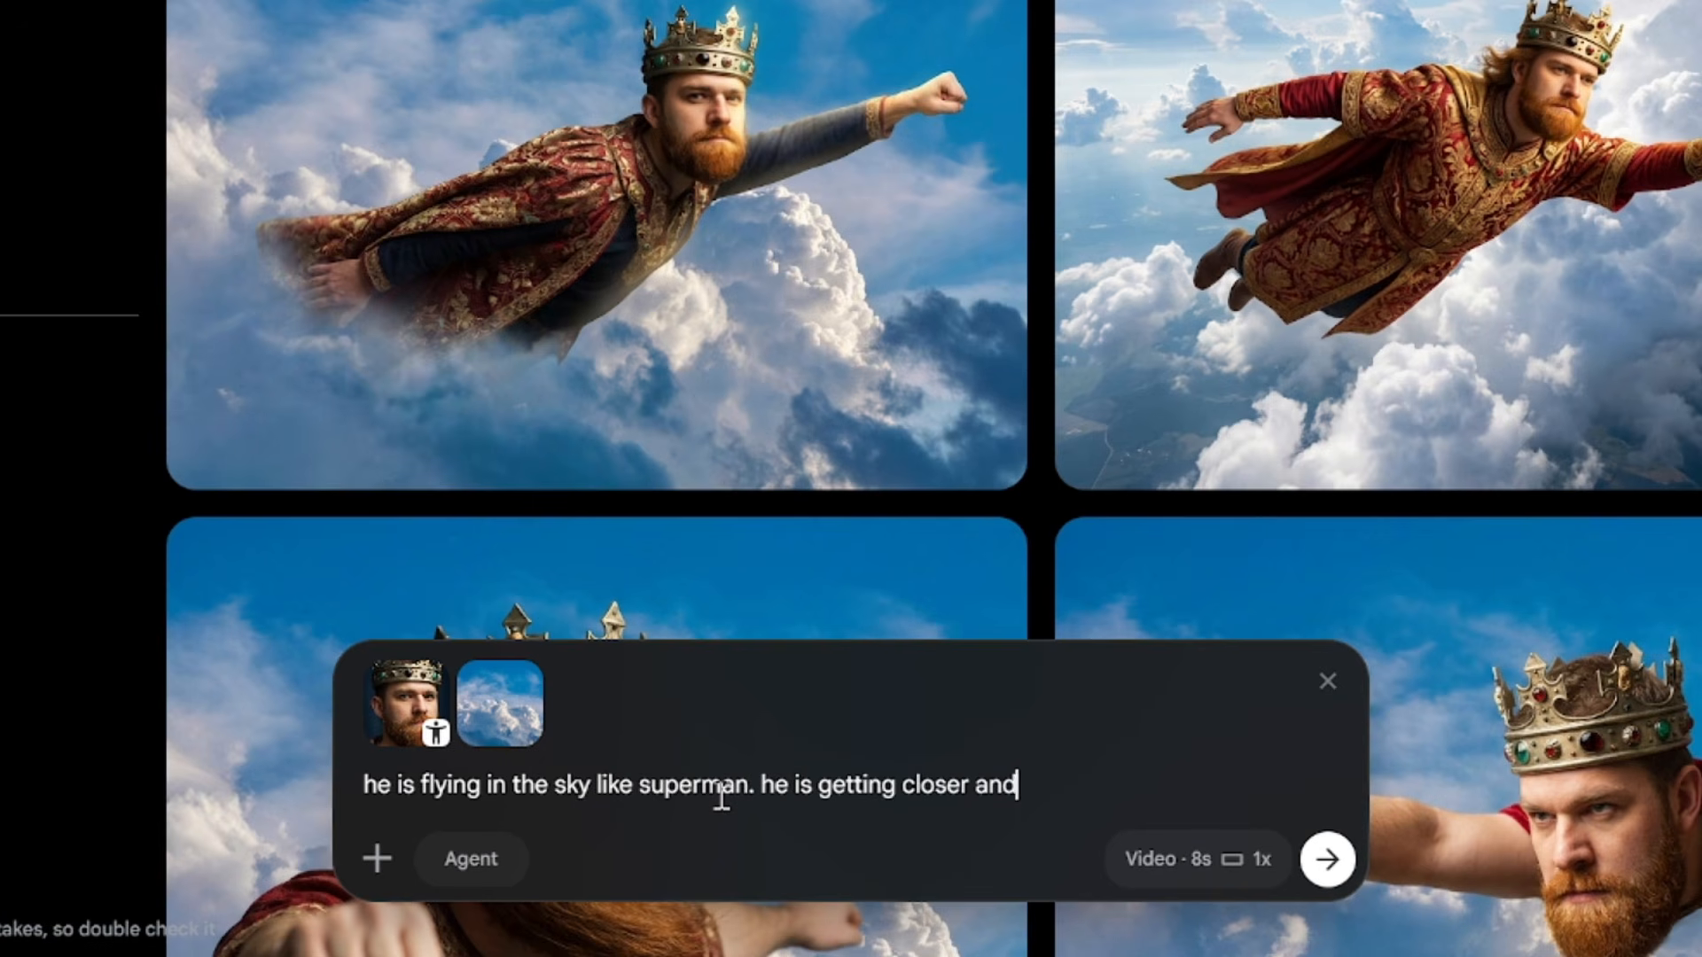
text( than I thought)
click(1145, 750)
text(o)
click(1022, 750)
key(BackSpace)
click(1094, 750)
text(: it's colder here)
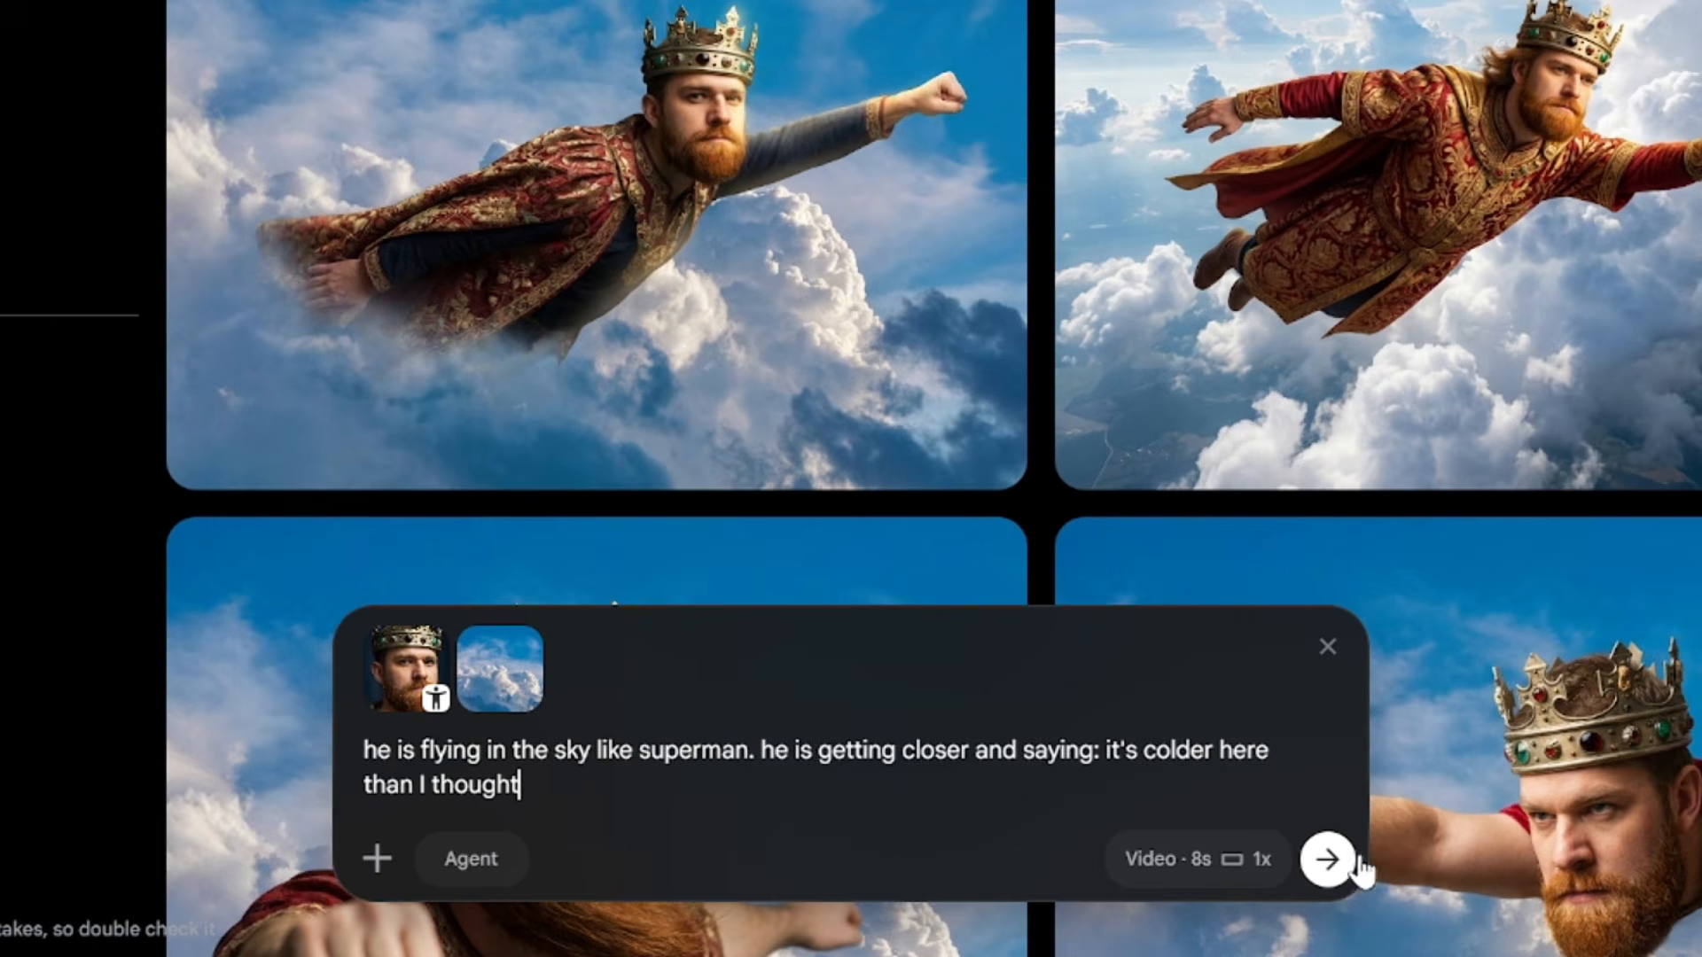
click(1327, 858)
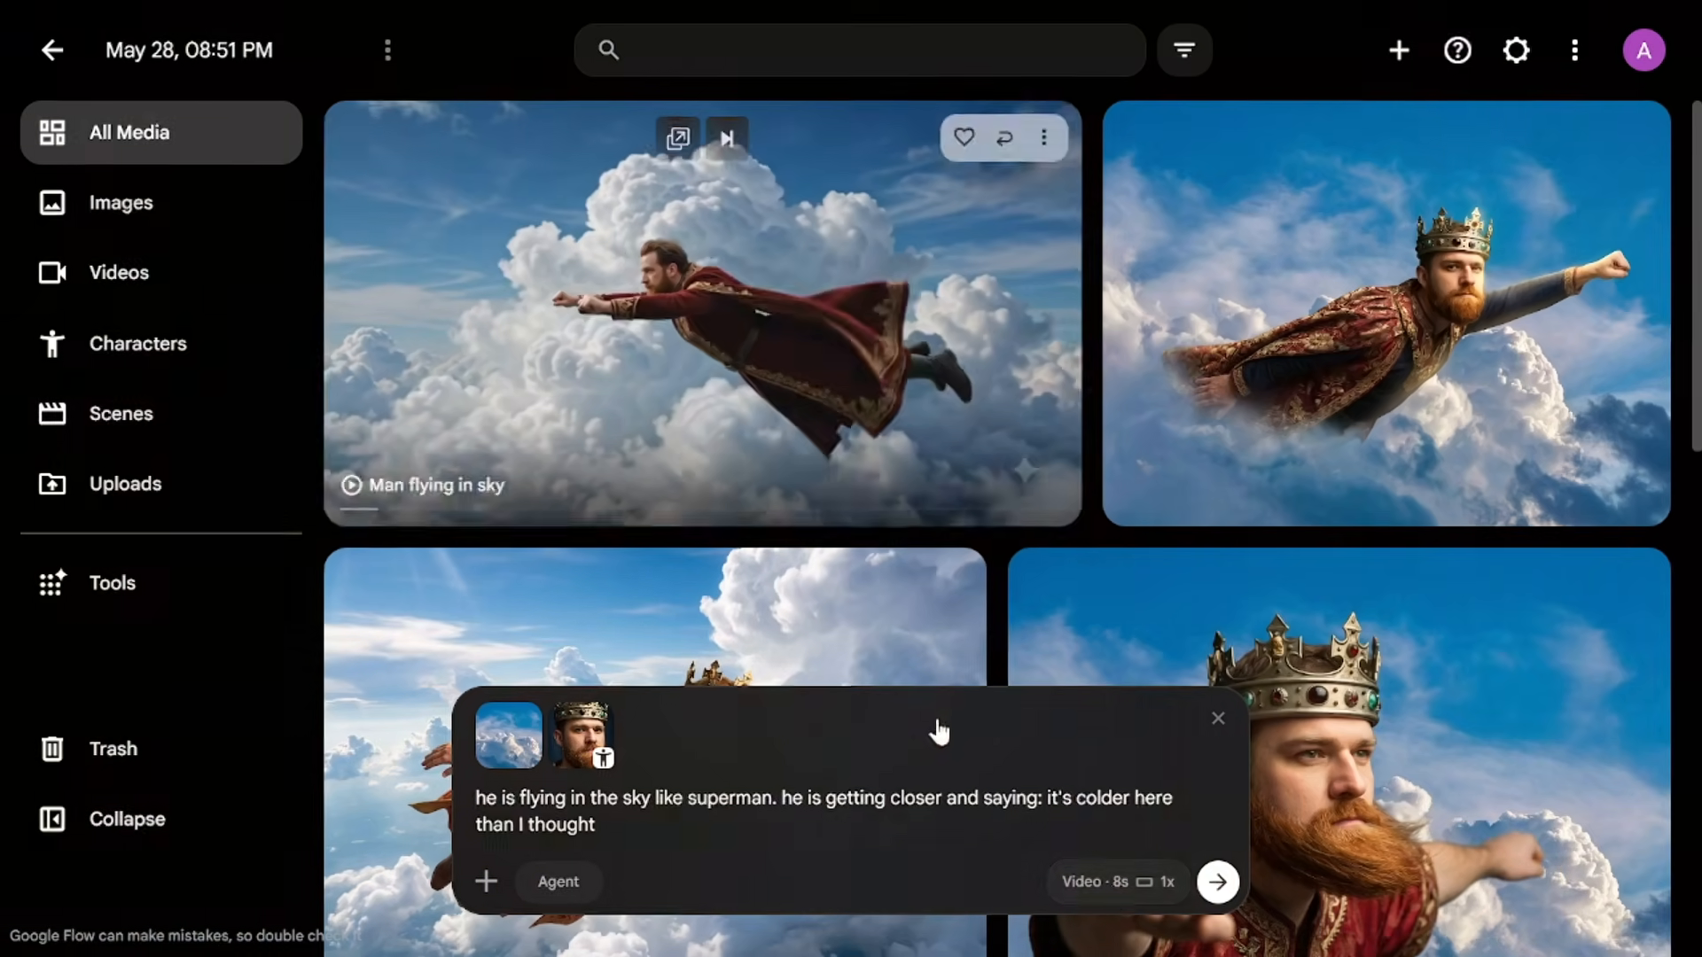
Step: Switch the video model to Veo 3.1 - Fast and generate the flying video again with the same prompt and references
click(1113, 881)
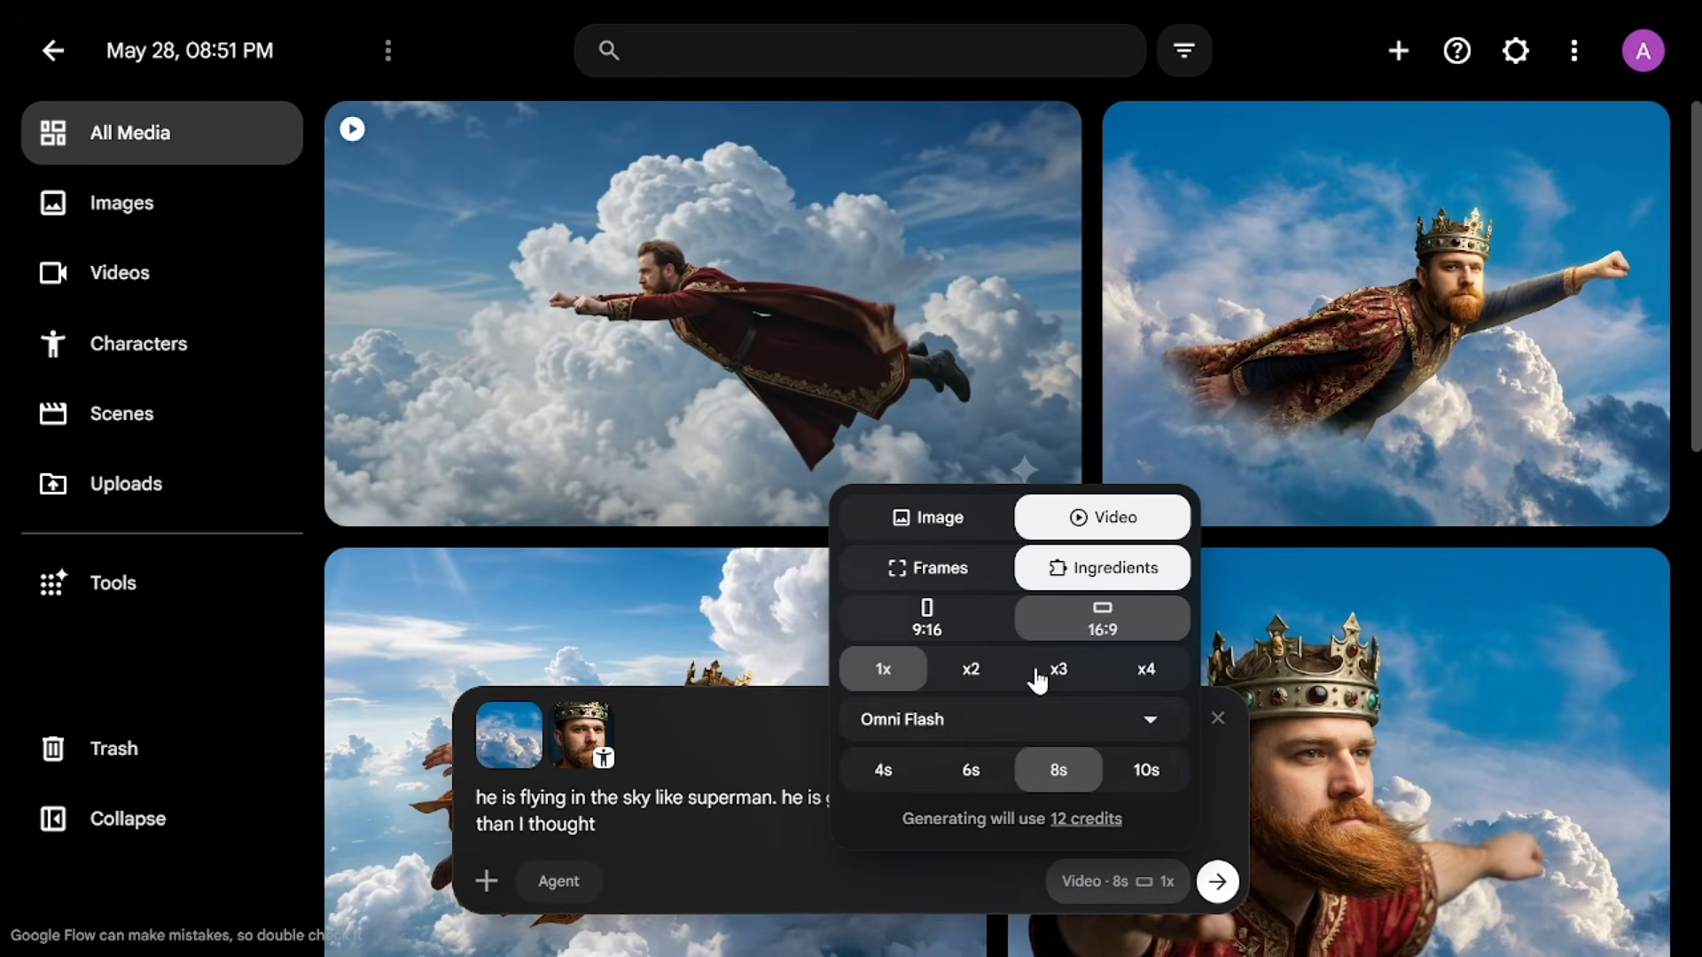
click(957, 723)
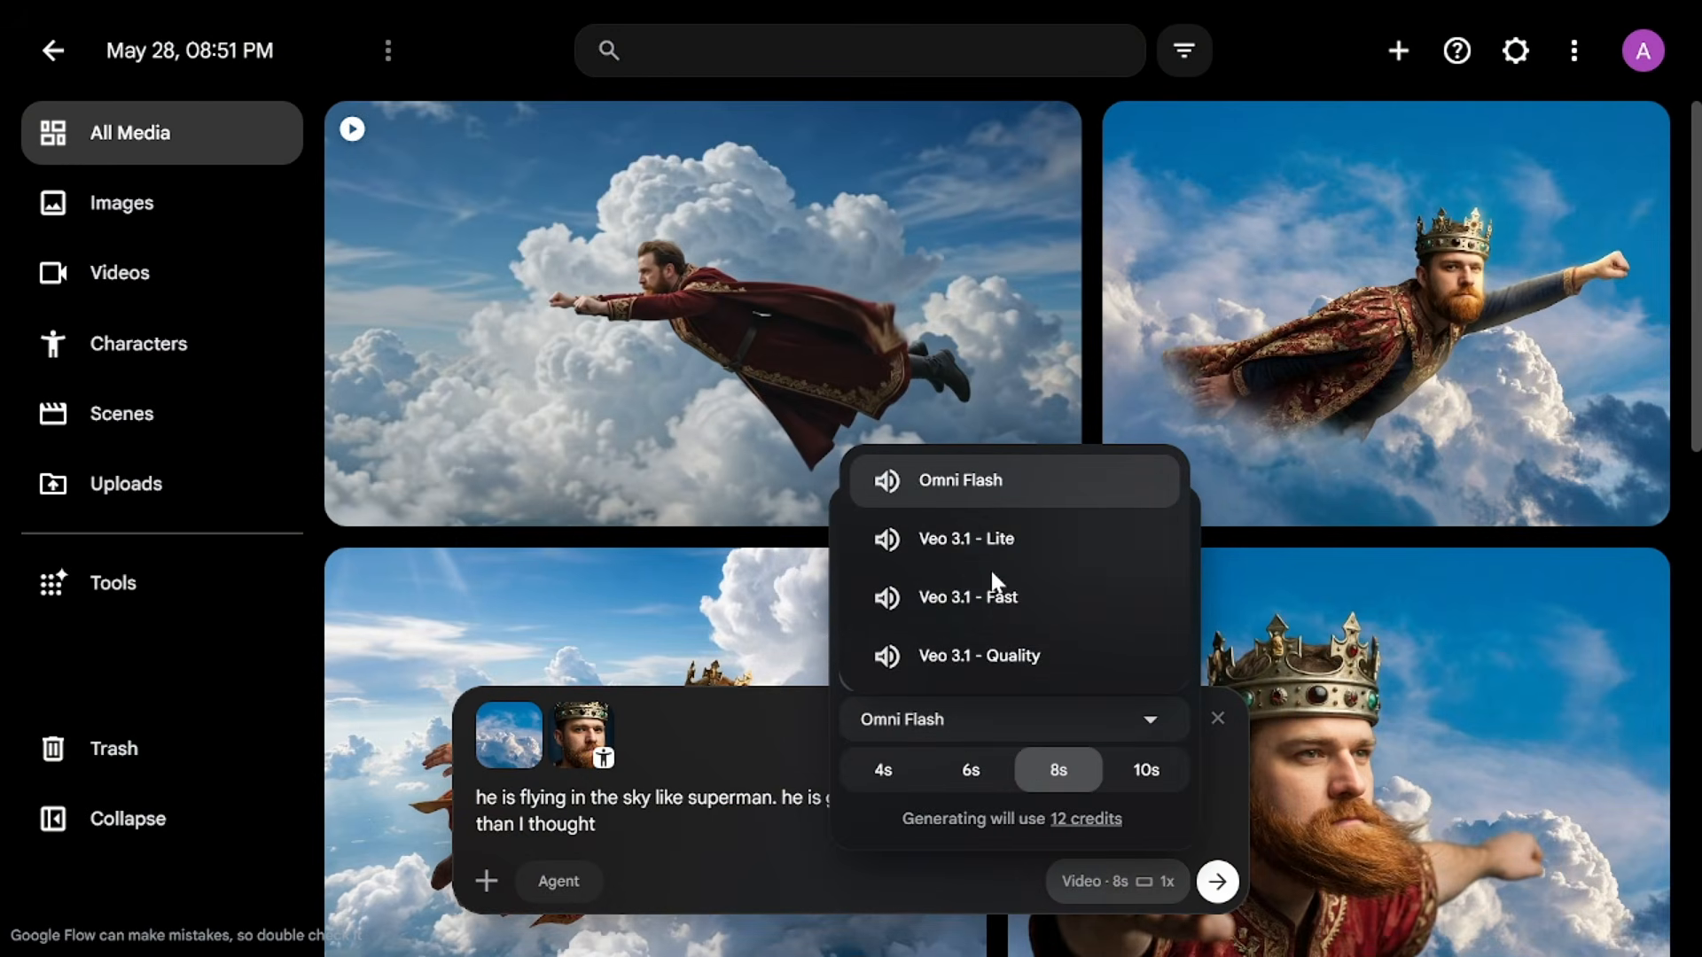
click(996, 599)
click(1122, 869)
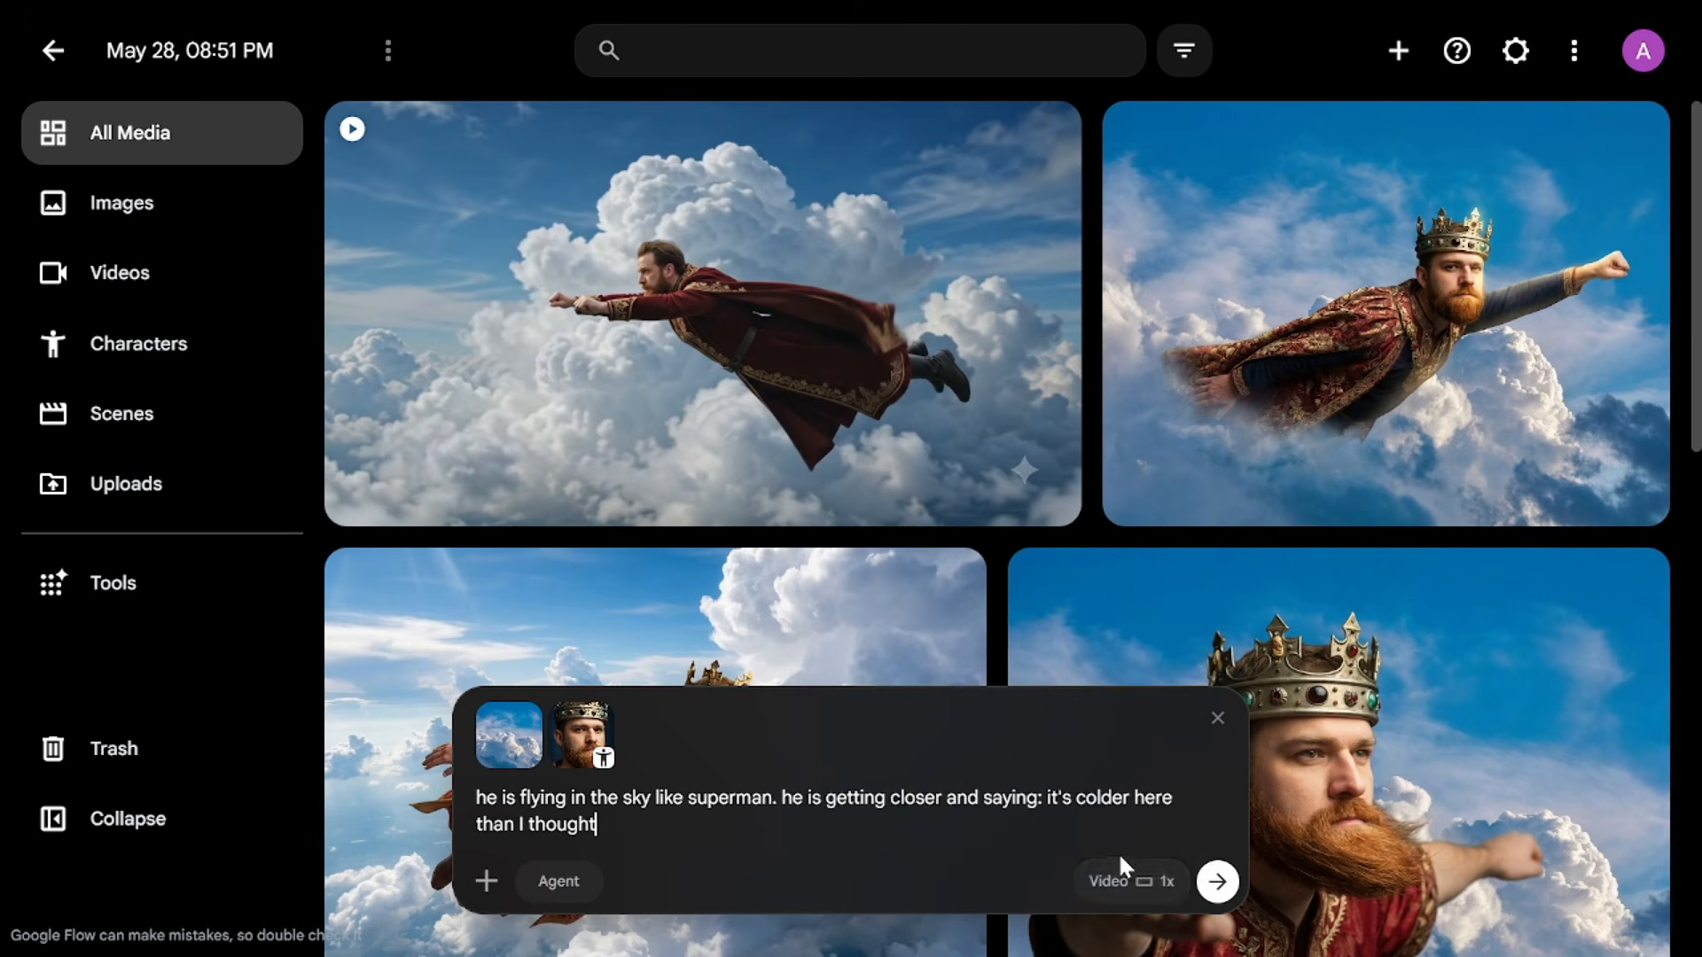
click(1218, 883)
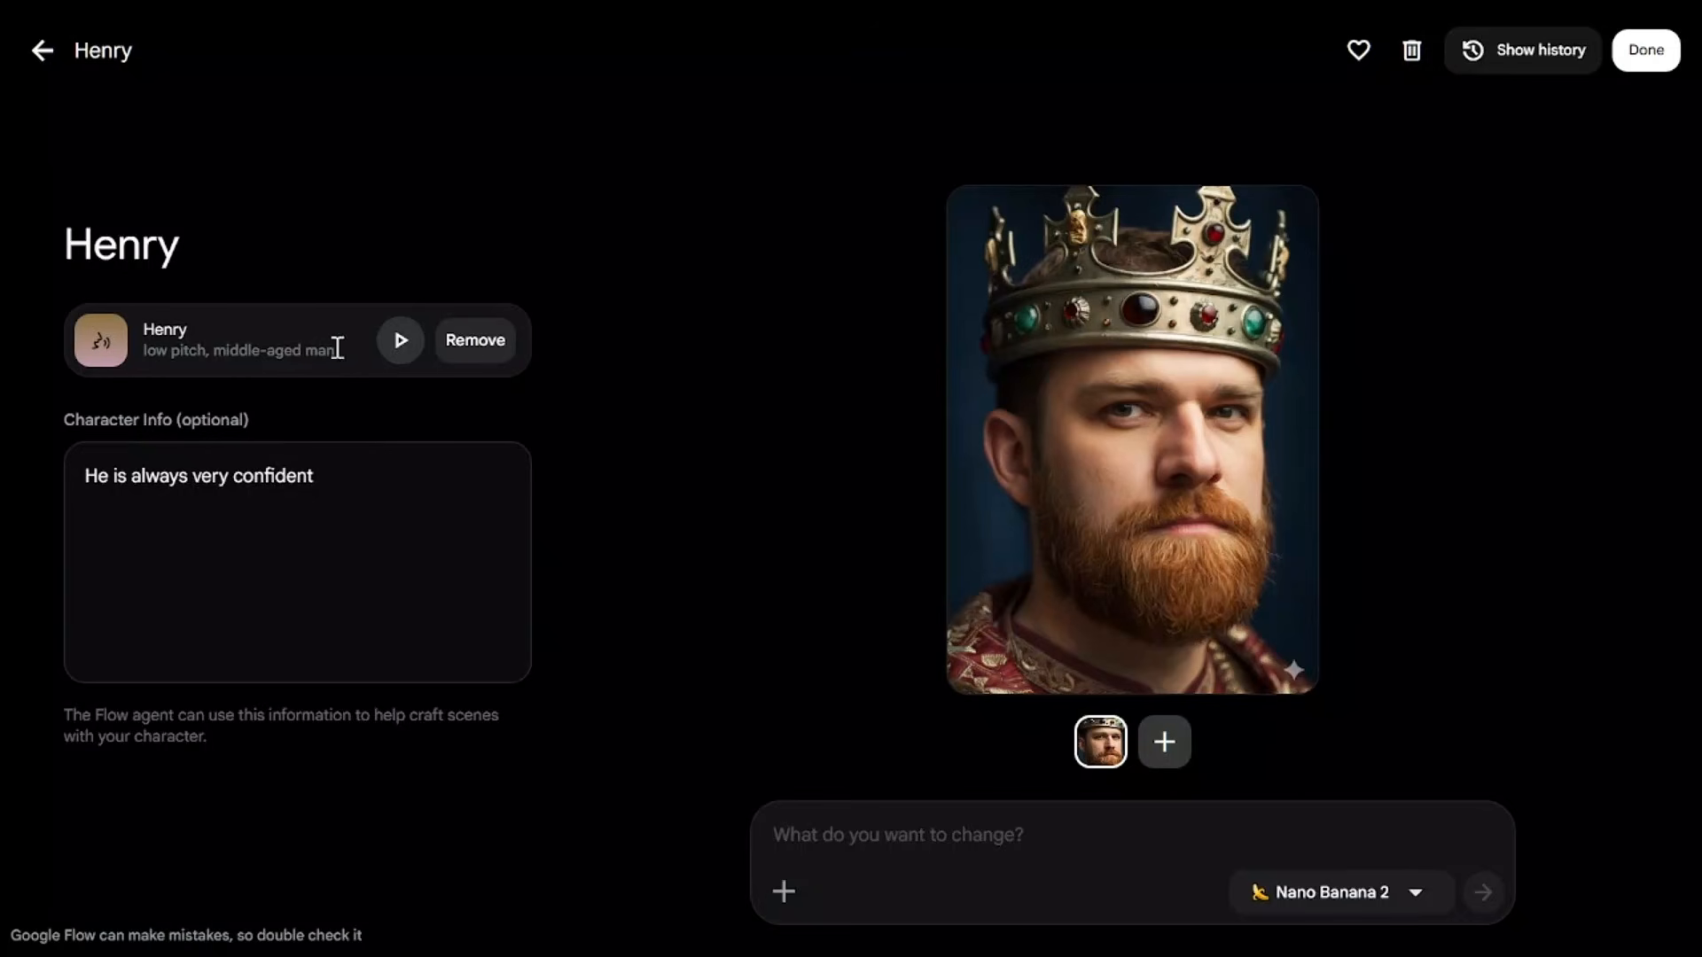
Step: Remove the voice assigned to the Henry character and open the voice selection for a replacement
click(475, 343)
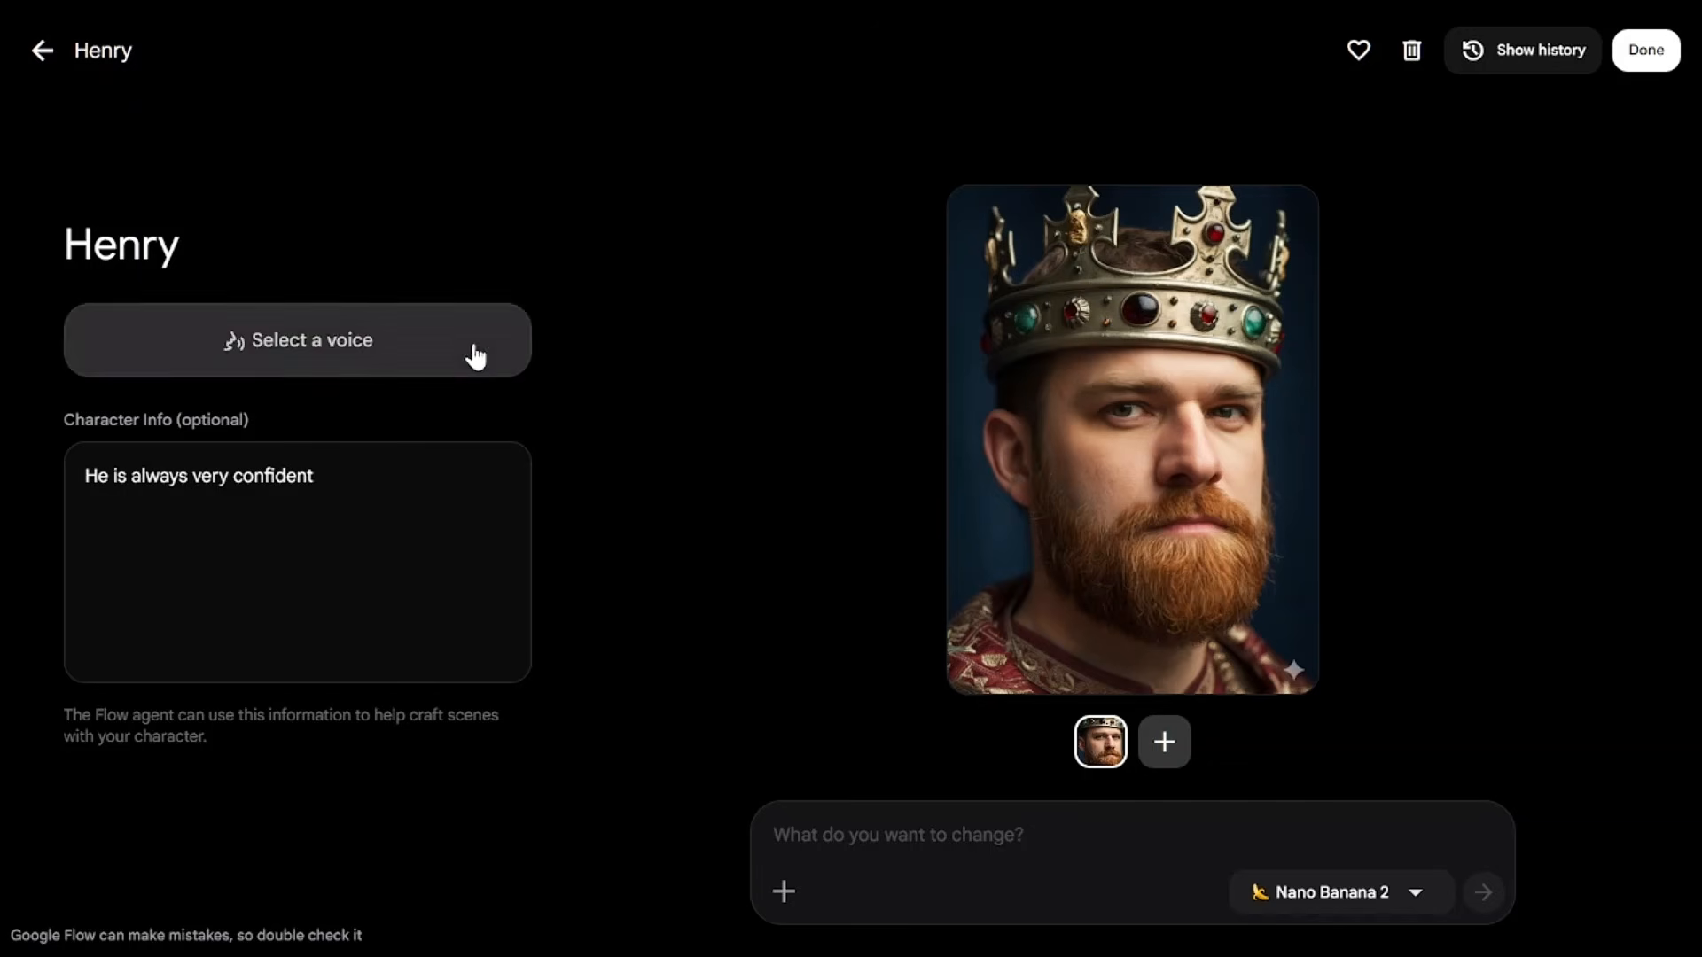
click(330, 342)
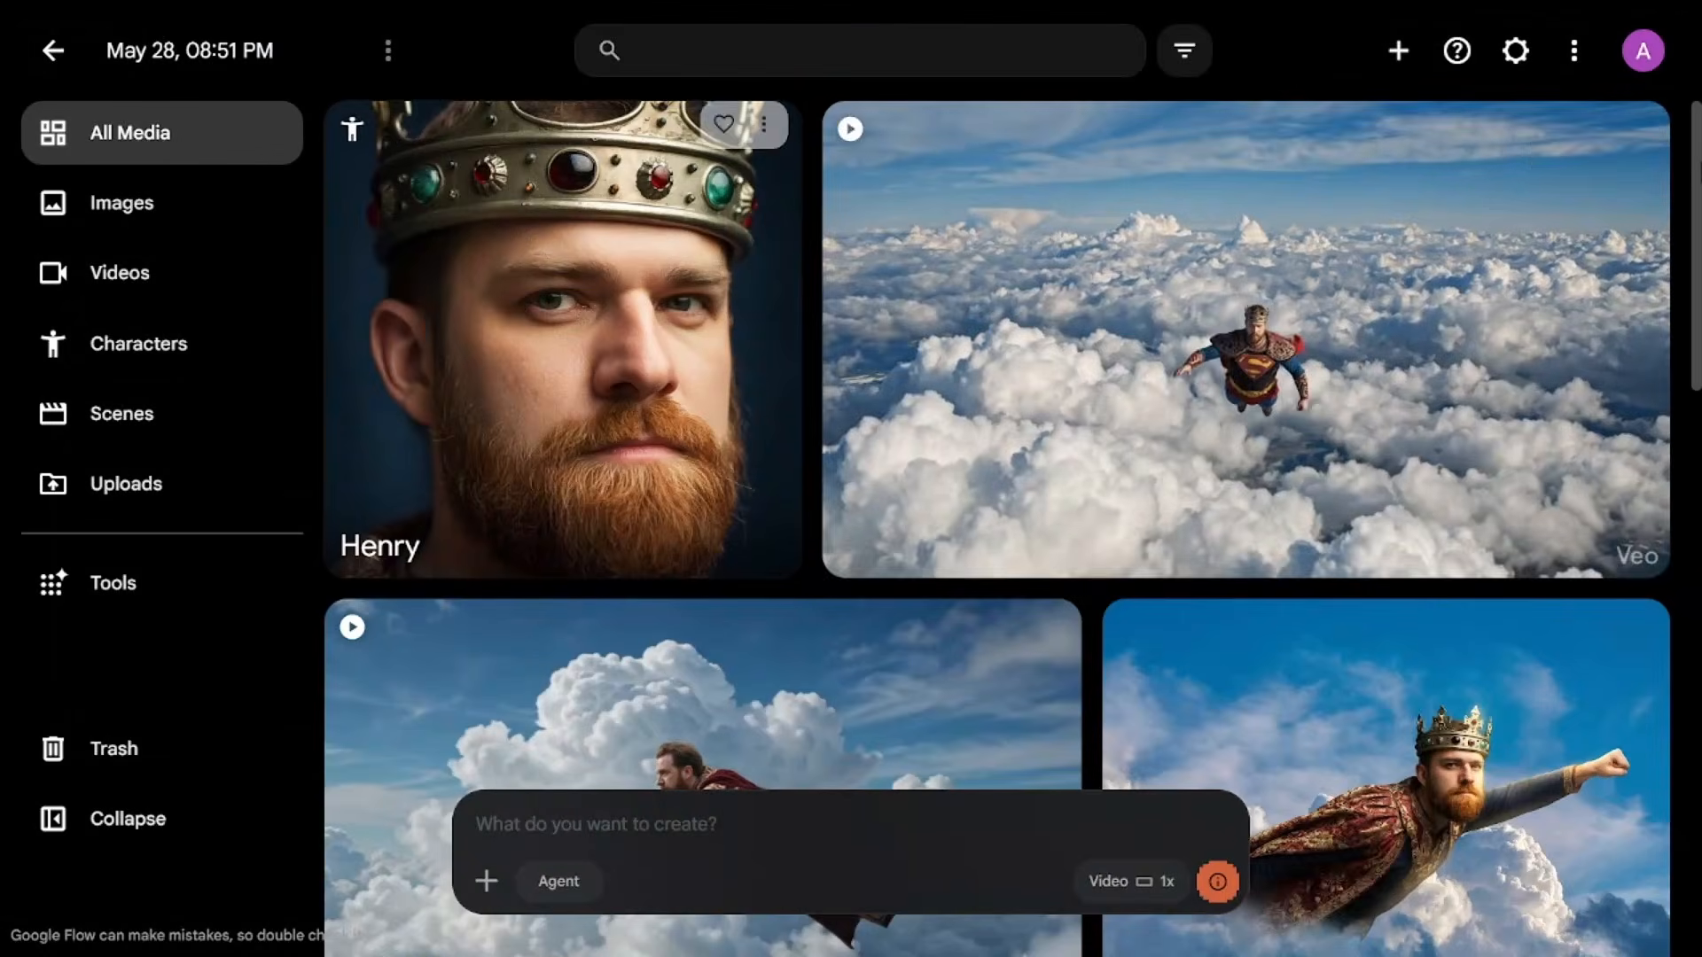
Step: Reuse the prompt and references of the newest flying video, and generate it again with the Veo 3.1 - Lite model
mouse_move(1593, 140)
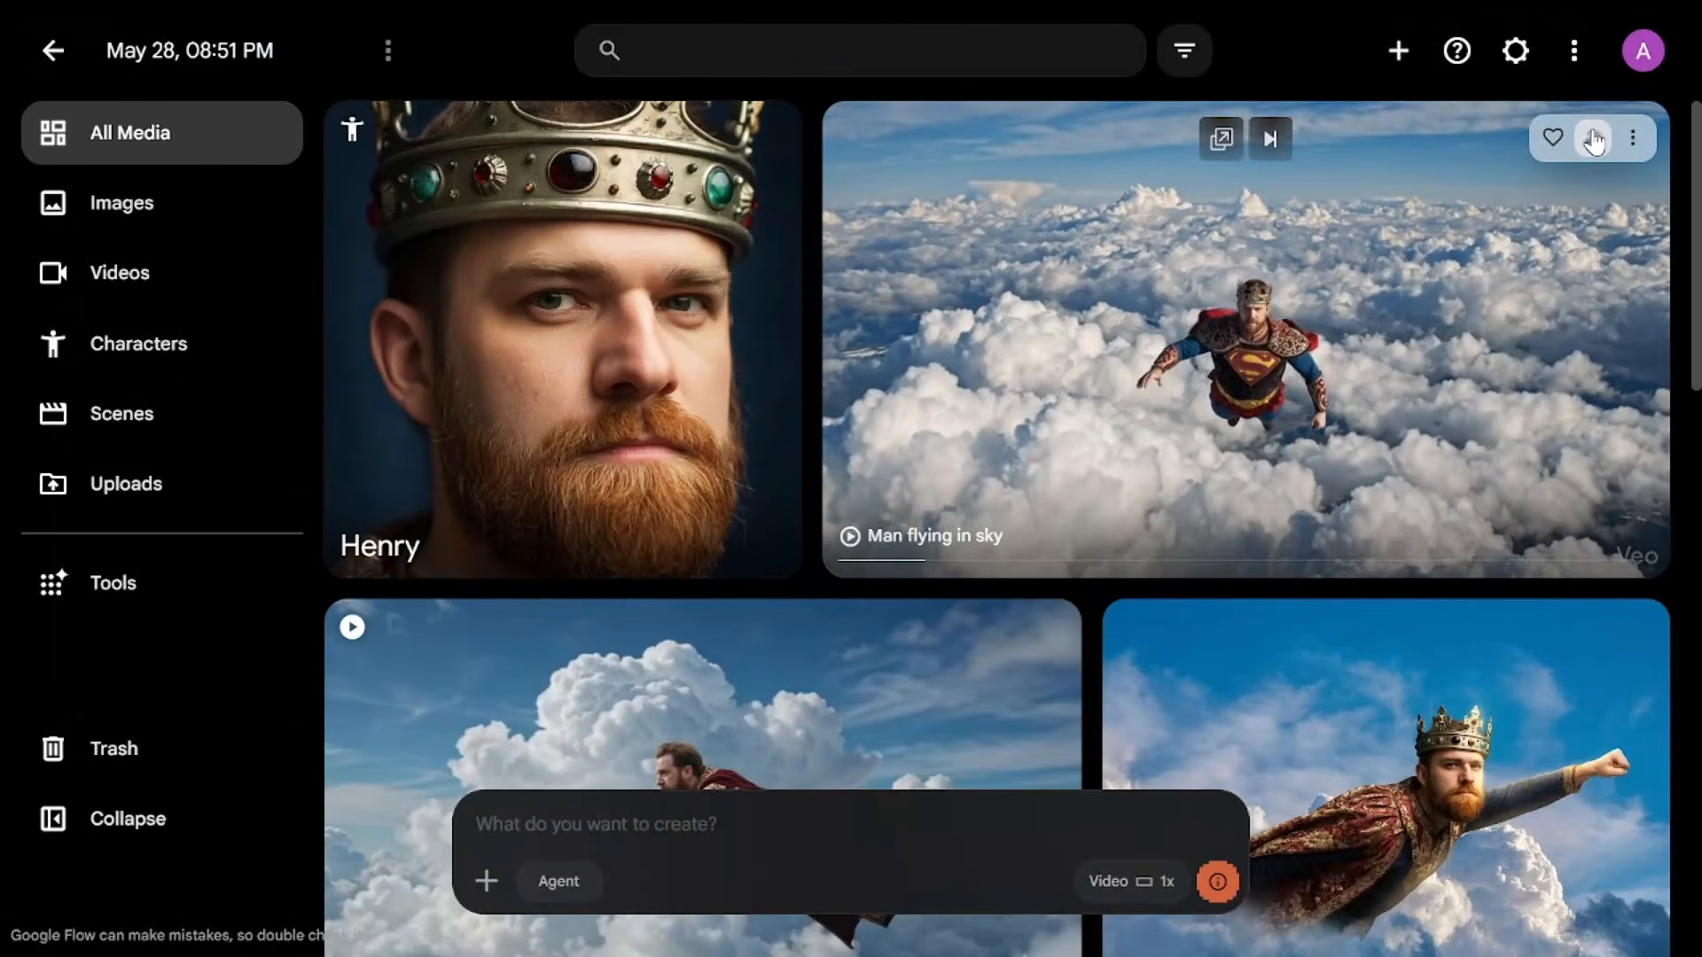
click(1126, 881)
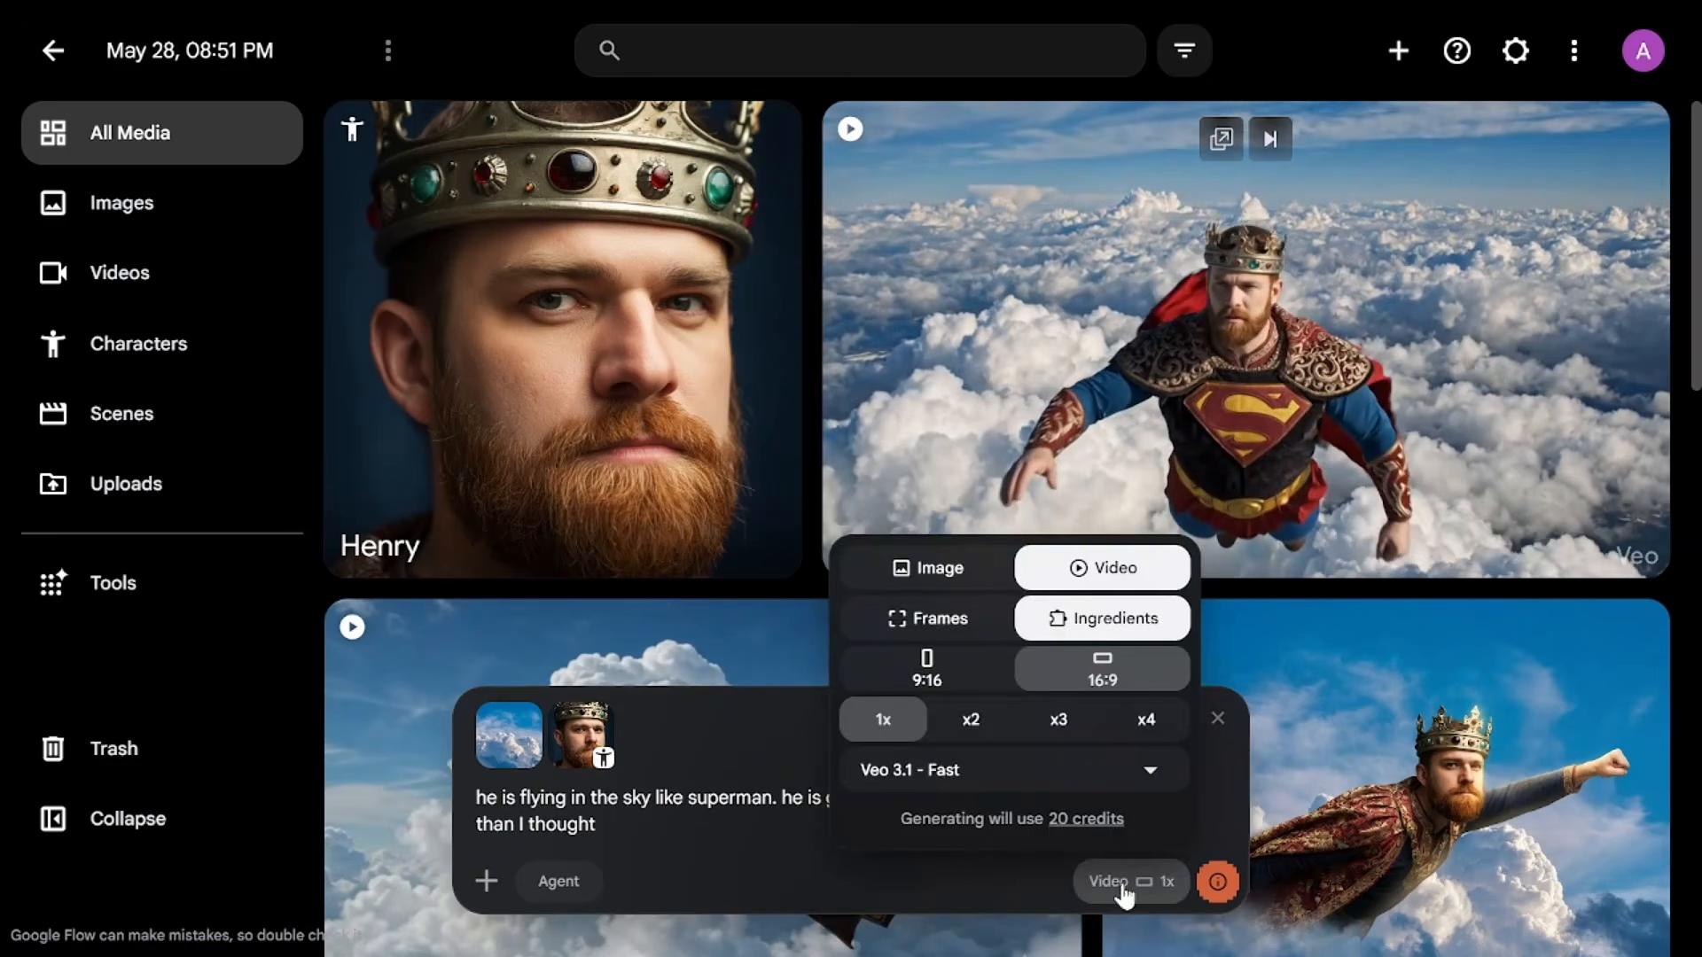
click(1057, 773)
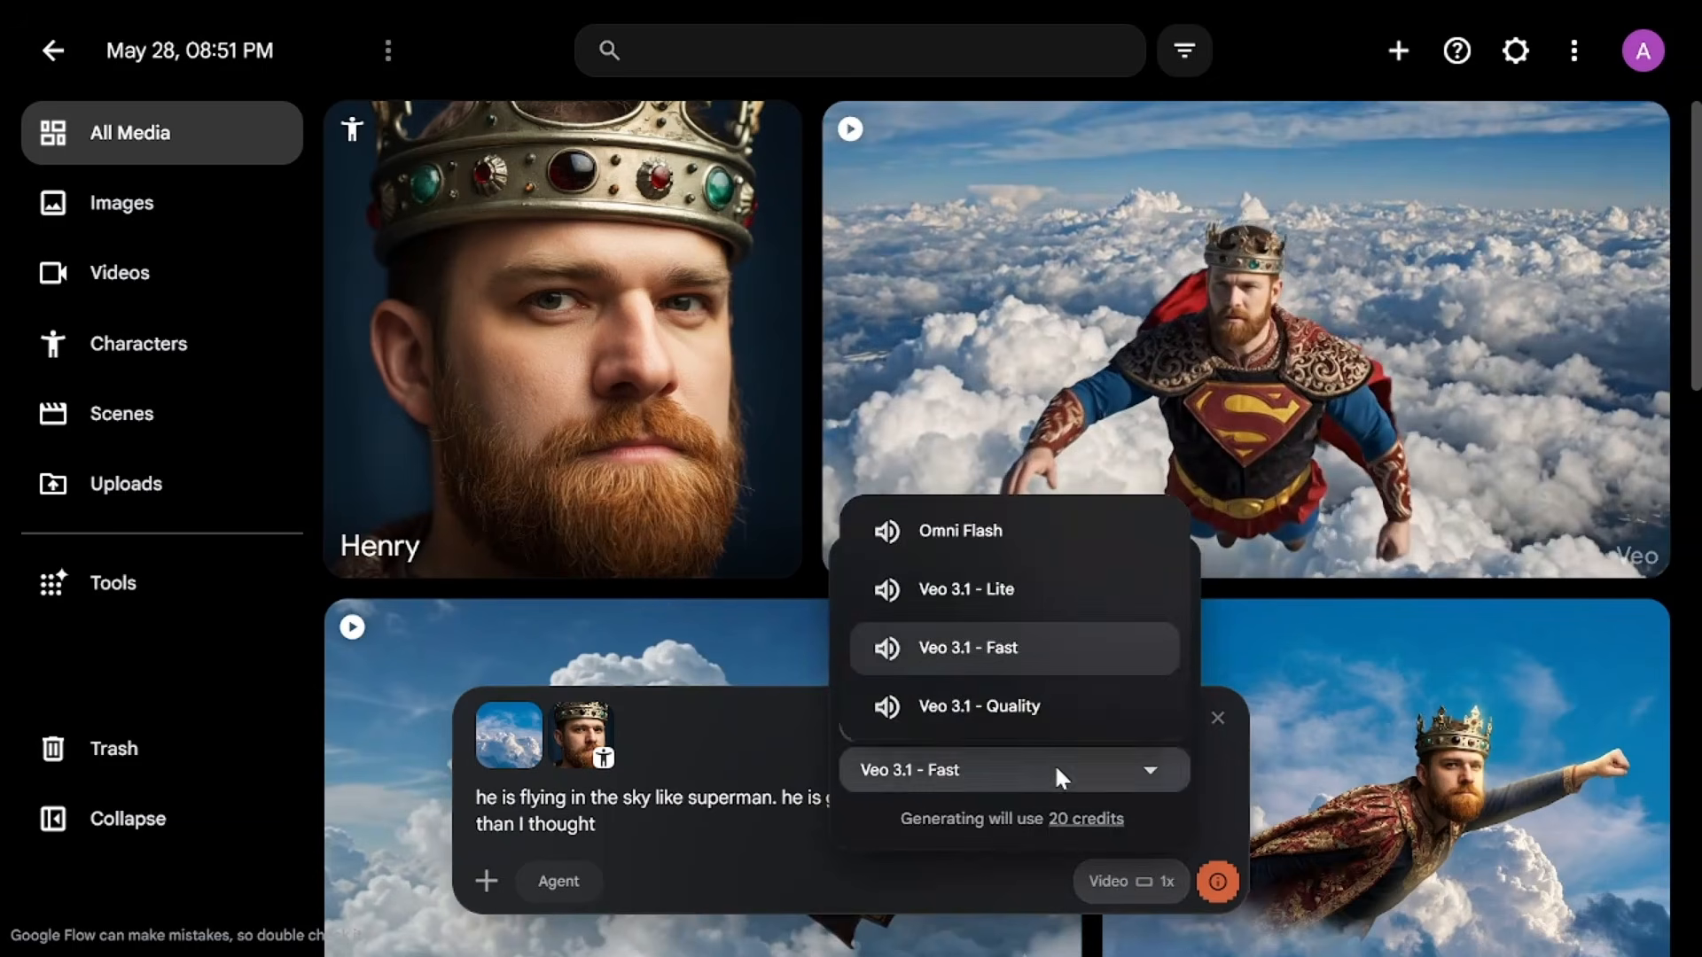
click(1018, 592)
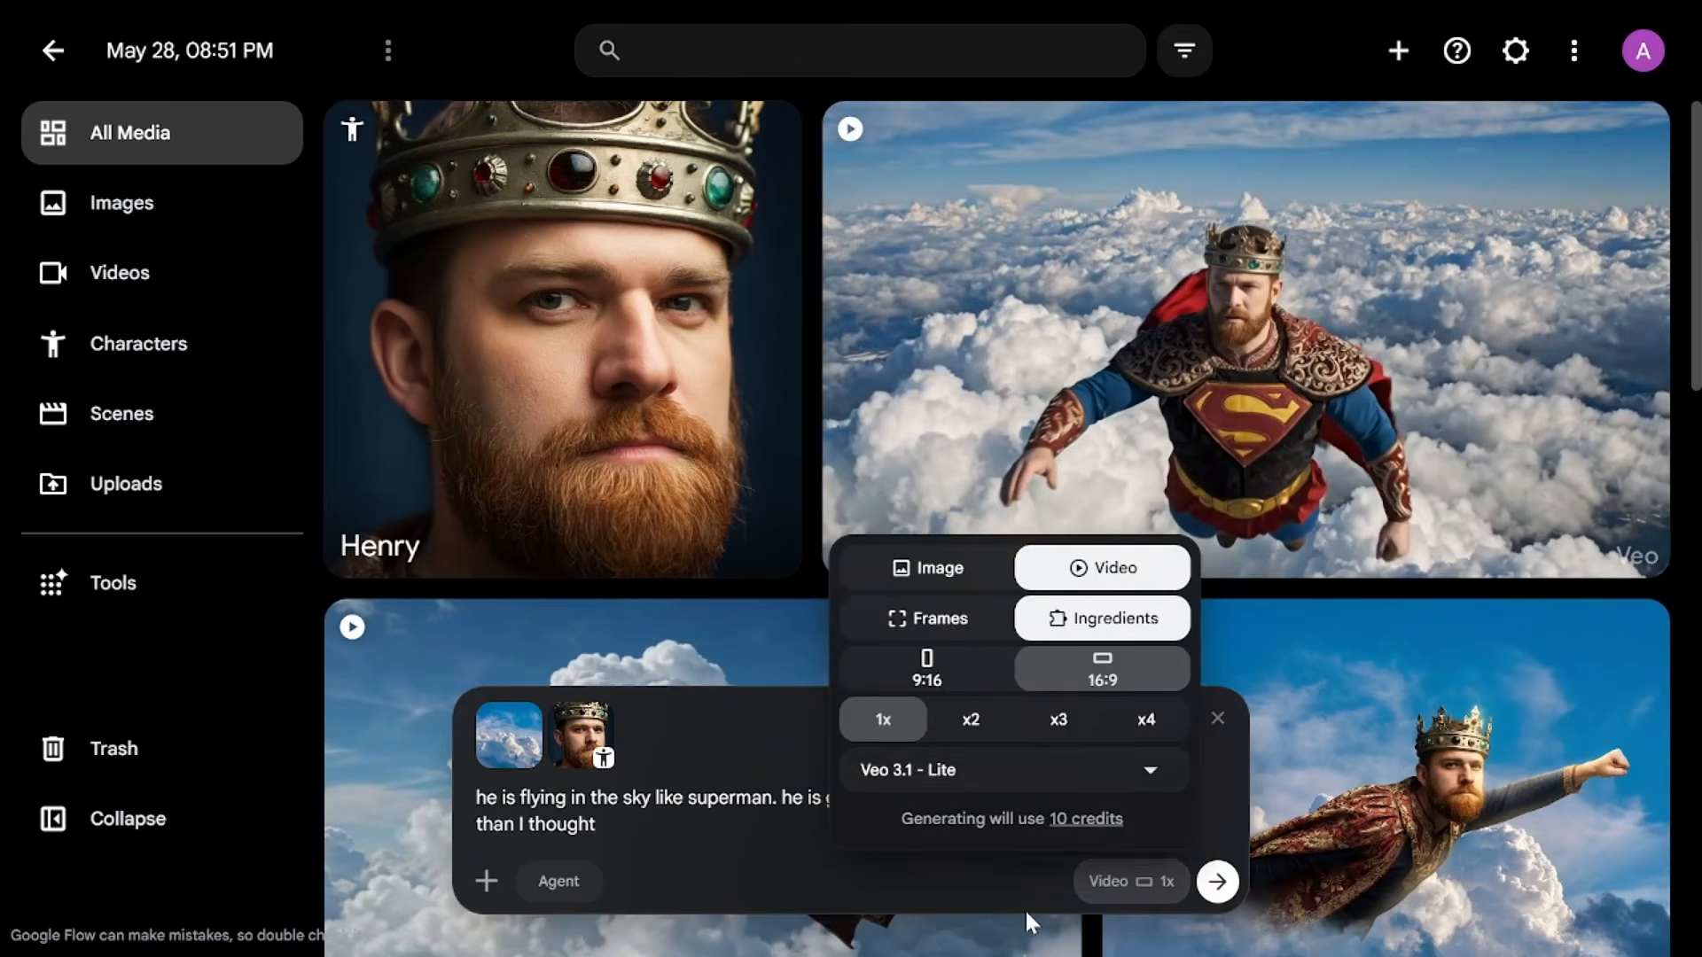
click(1219, 883)
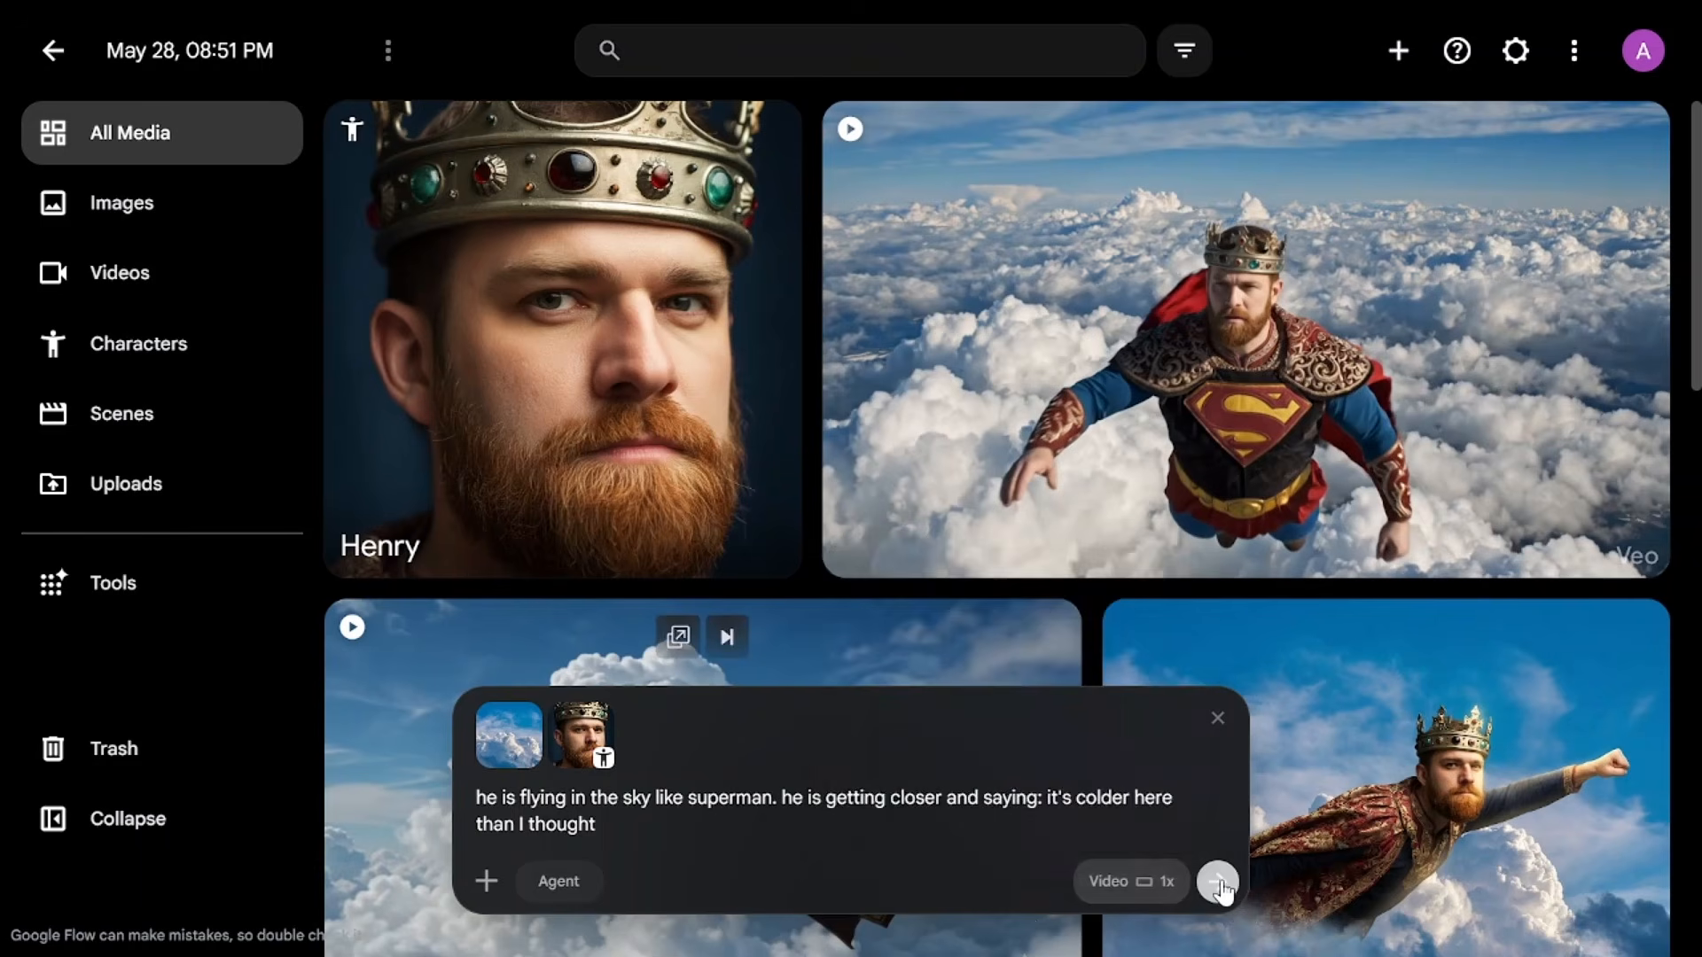